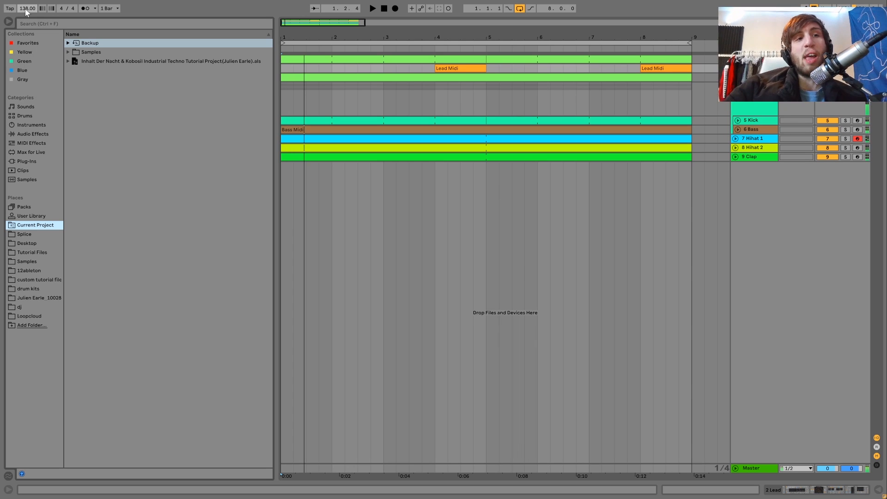
Step: Unfold the Disto Noise track, select its first clip, play it and show the track's device chain
left_click(25, 9)
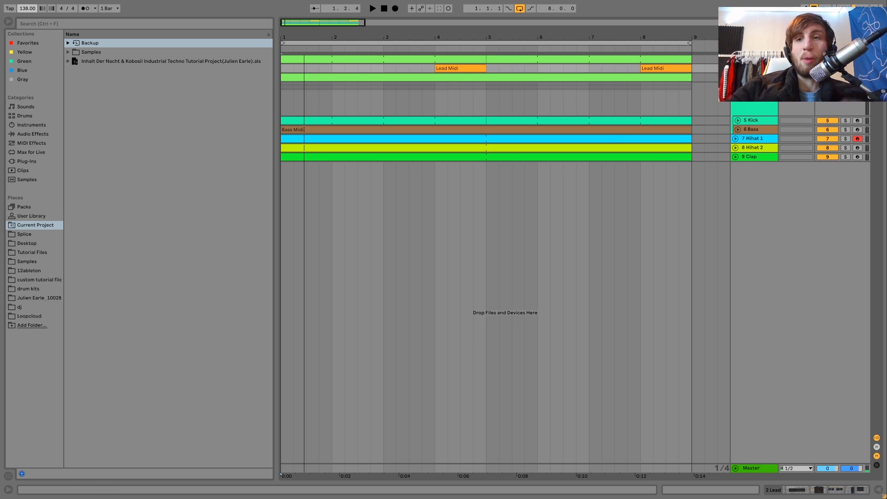
left_click(736, 59)
left_click(755, 59)
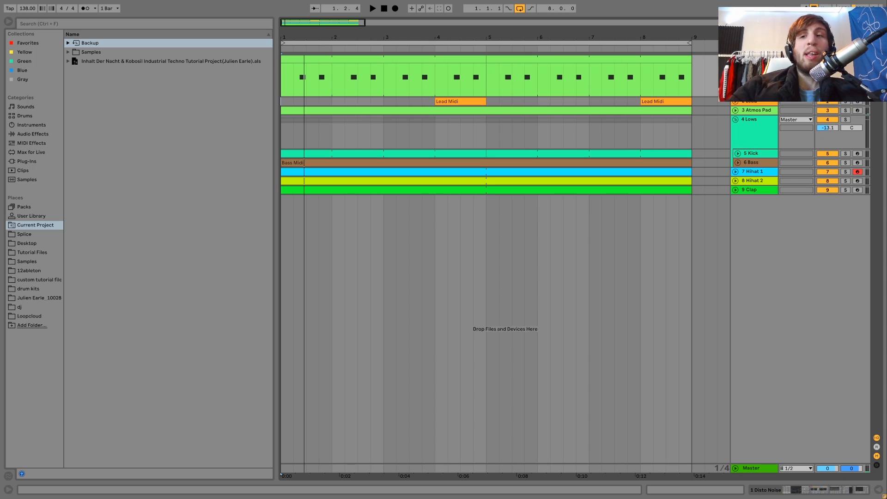
left_click(446, 58)
key("space")
double_click(756, 60)
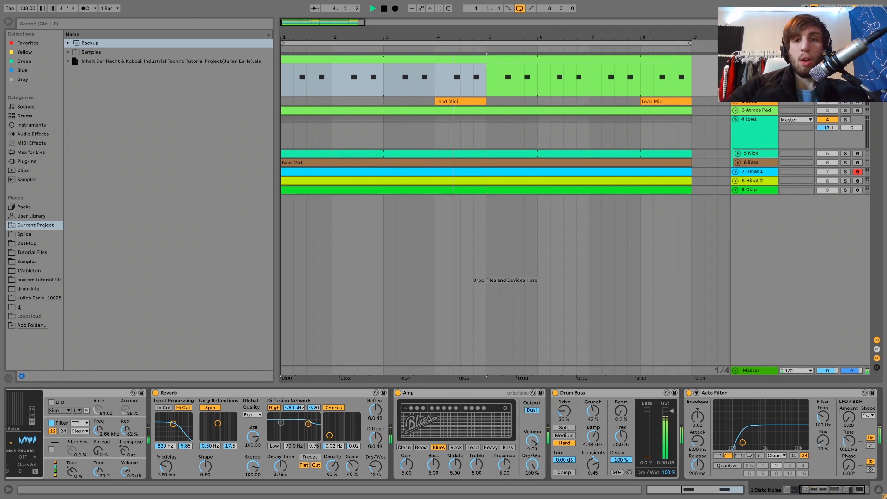
Step: Show the Operator's filter envelope on the Disto Noise track and compare the sound with the filter off and on
scroll(157, 397, "up", 5)
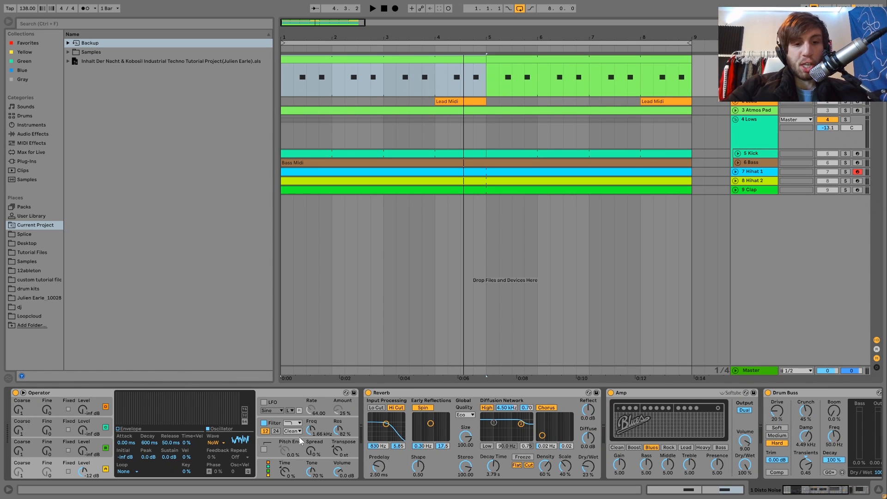
left_click(274, 424)
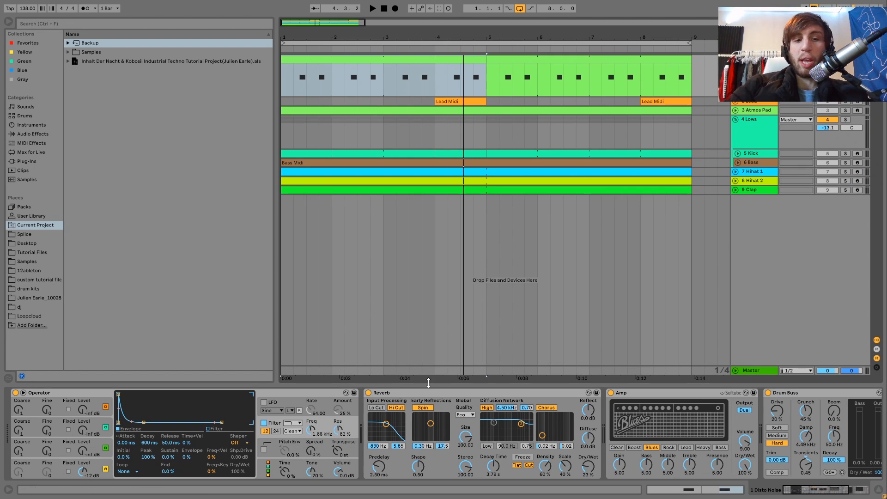
scroll(659, 460, "right", 6)
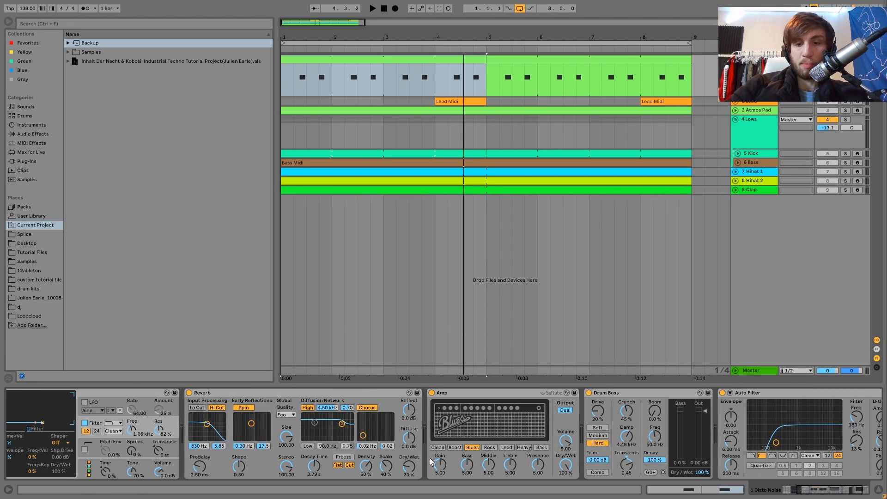
scroll(438, 392, "left", 6)
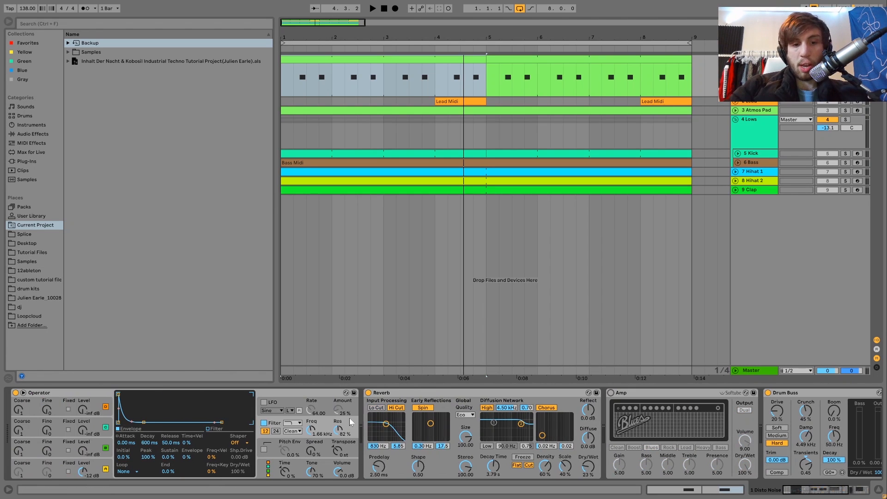
left_click(264, 423)
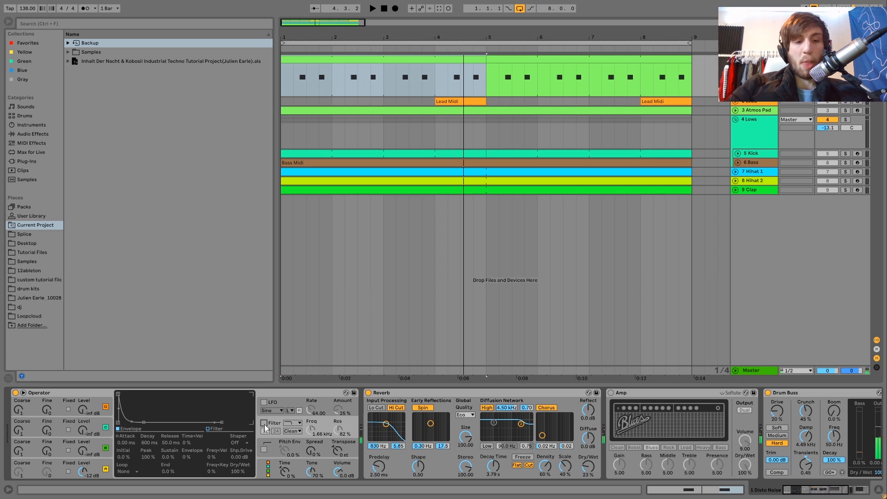
left_click(264, 424)
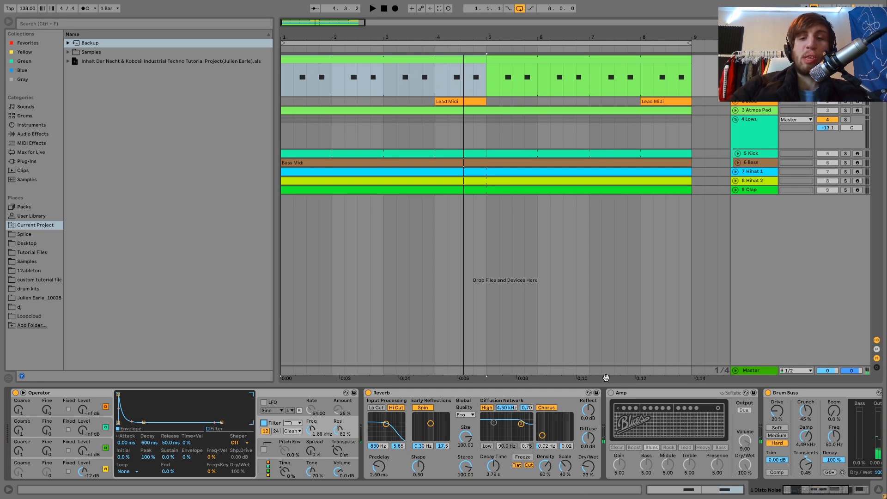
Step: Switch the Amp back on in the Disto Noise chain and listen to the noise together with the other tracks
left_click(611, 392)
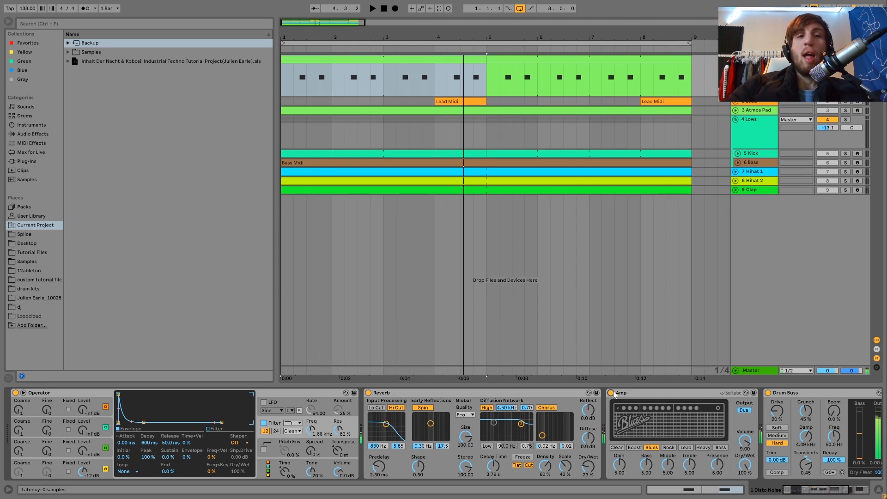
key("space")
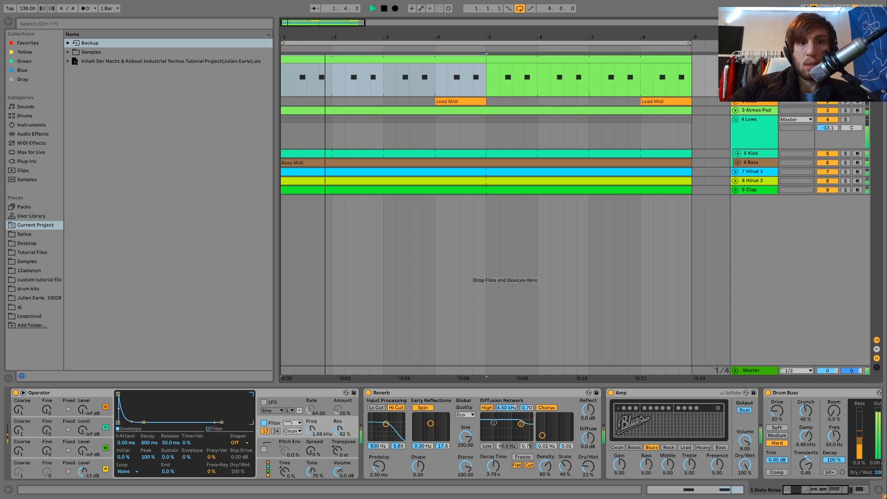
key("space")
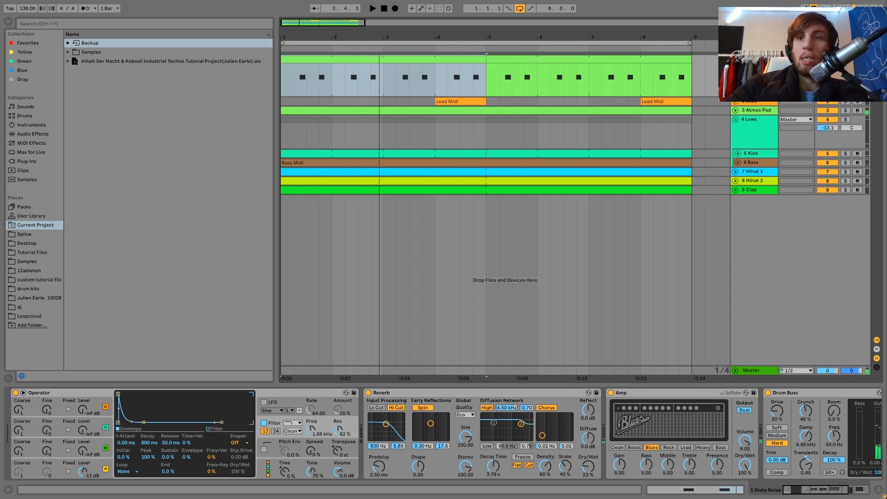
key("space")
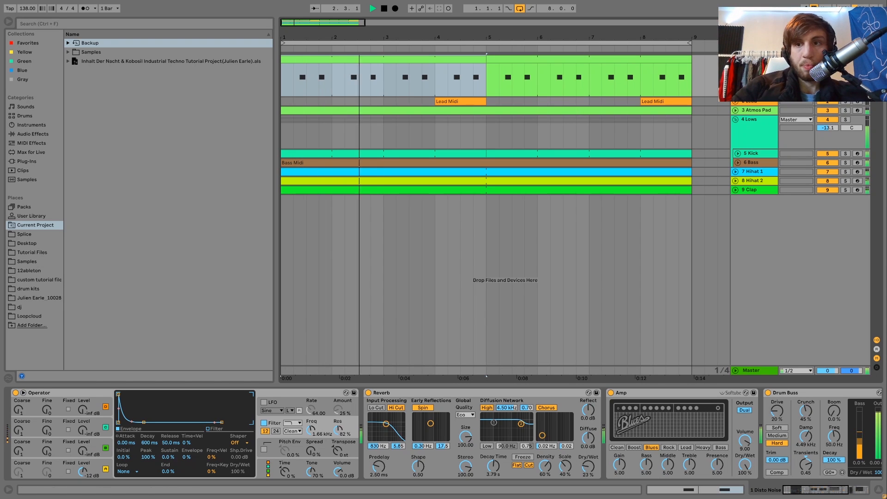
key("space")
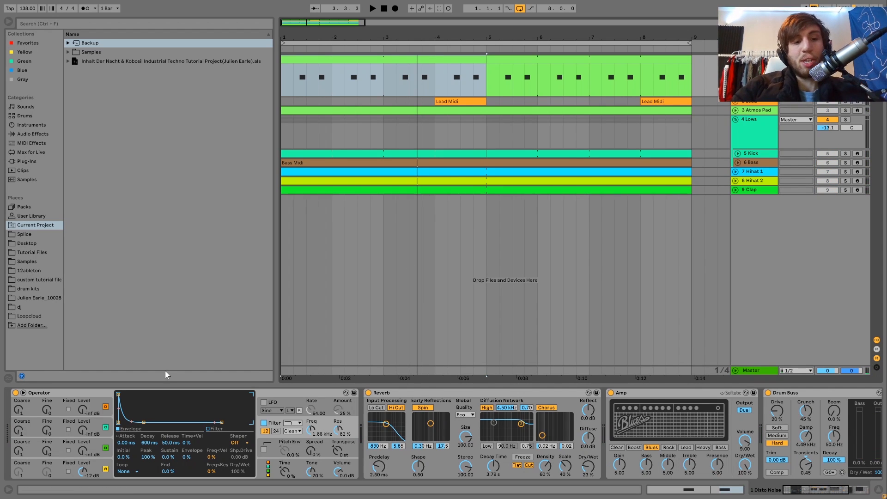
Step: Look through the Disto Noise device chain, focusing on the Reverb before the Amp, and play the loop
scroll(333, 441, "right", 2)
scroll(333, 441, "left", 2)
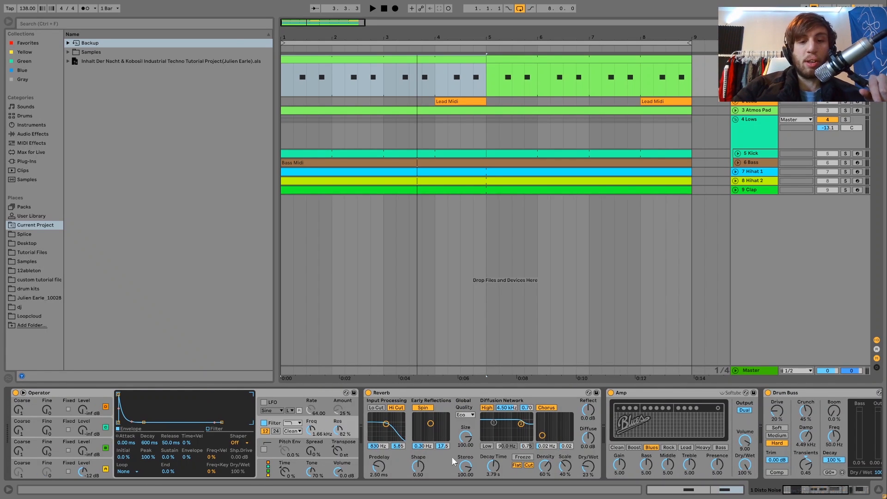
scroll(451, 457, "right", 8)
scroll(421, 424, "right", 1)
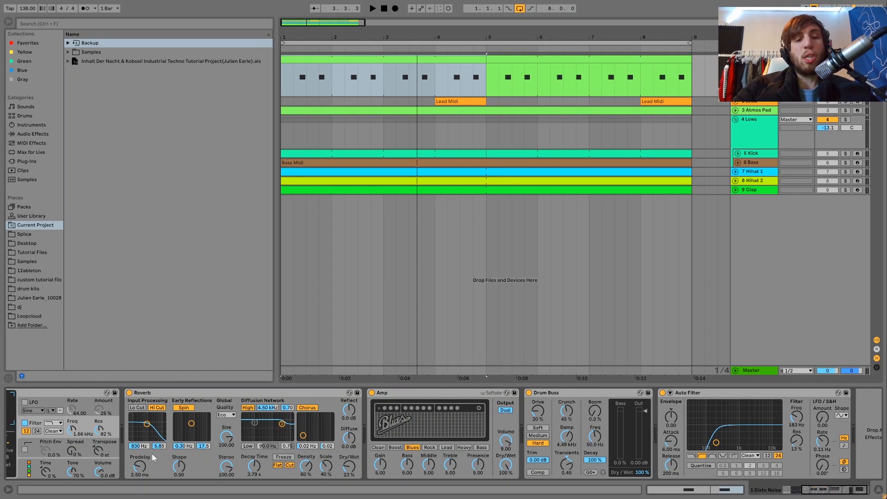
key("space")
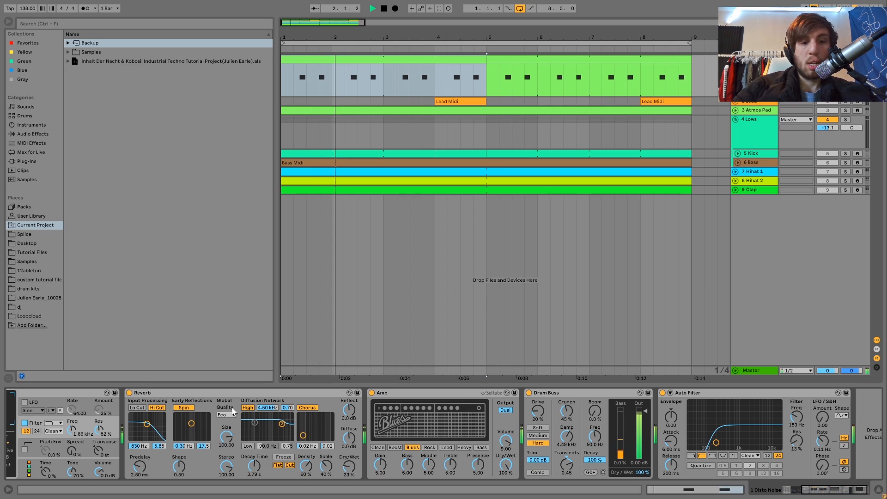
key("space")
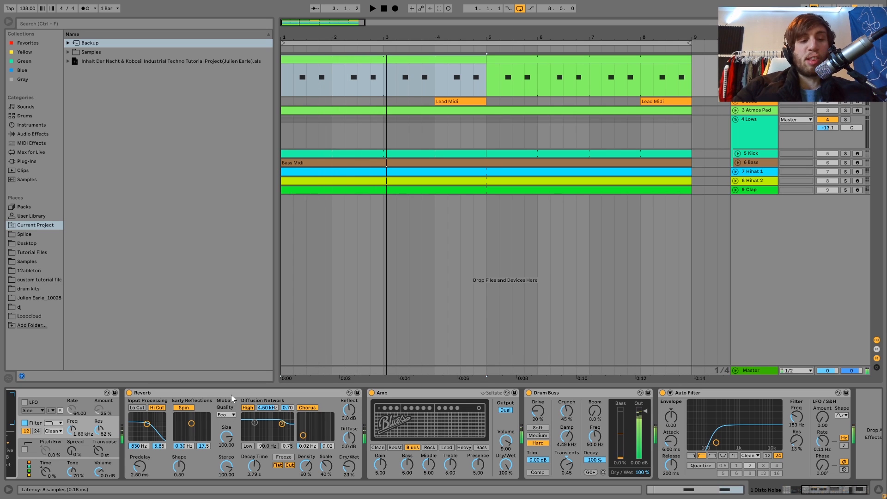
Step: Try placing the Reverb after the Amp, undo the move, and listen to the loop in both device orders
left_click_drag(231, 395, 547, 434)
key("space")
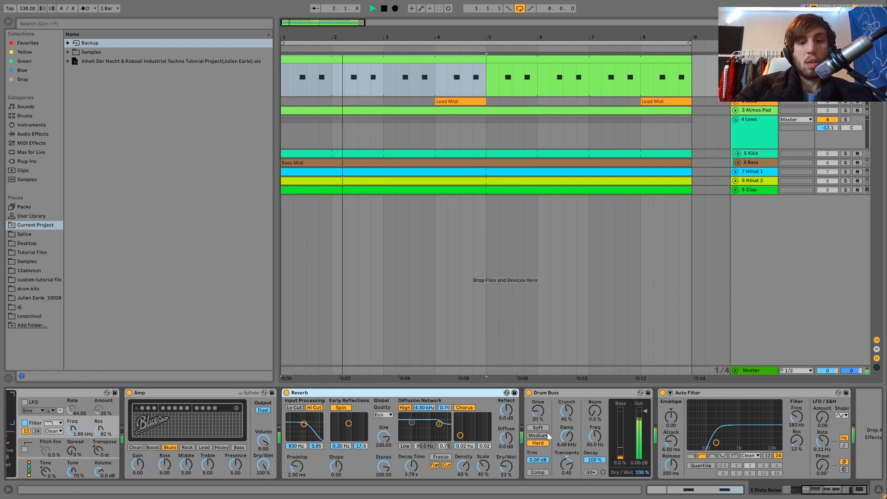
key("space")
key("ctrl+z")
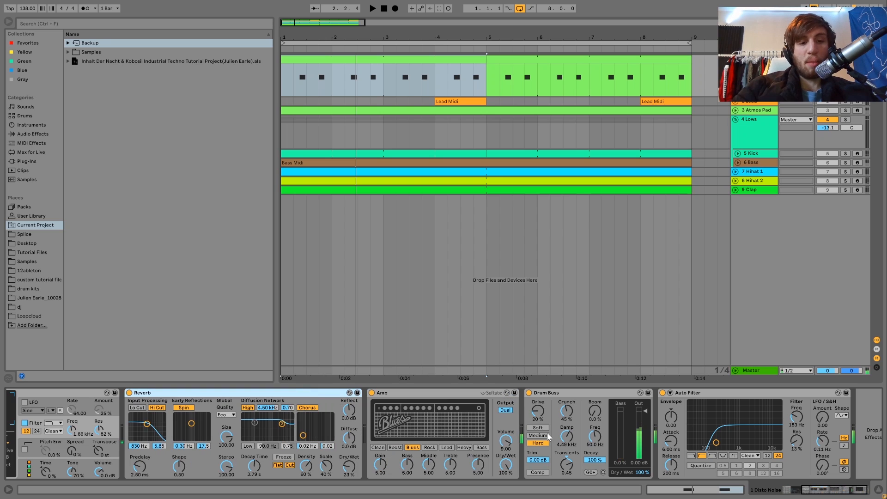
key("space")
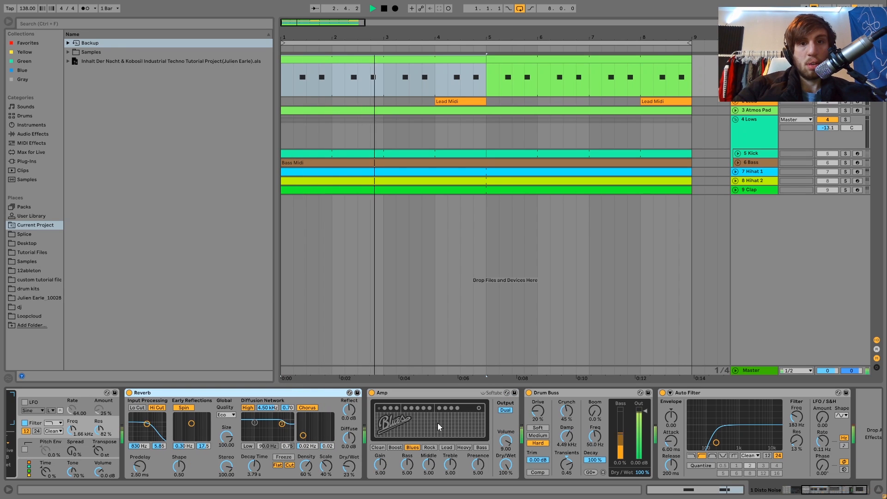
key("space")
Step: Compare the noise sound with the Drum Buss bypassed and active during playback
scroll(437, 423, "right", 1)
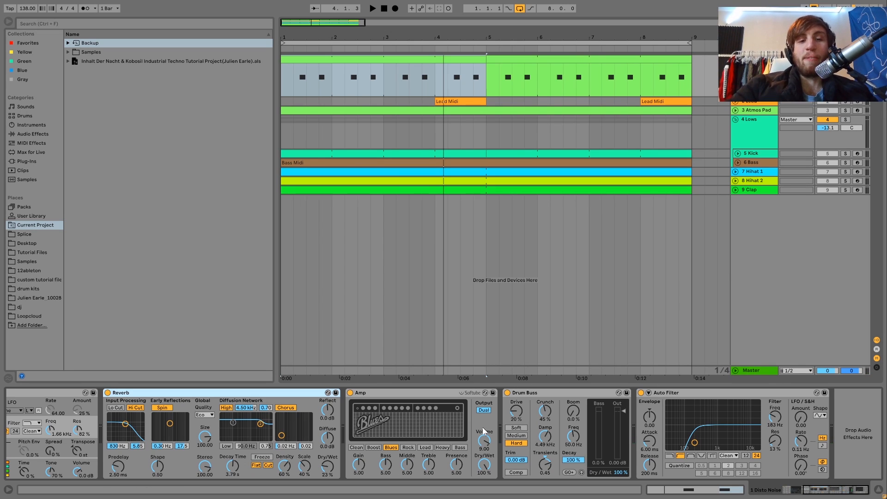
left_click(507, 393)
key("space")
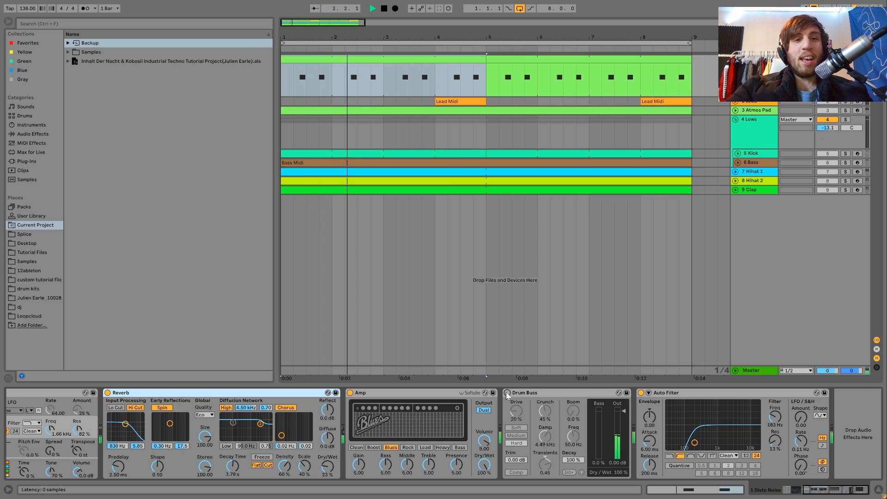
left_click(507, 393)
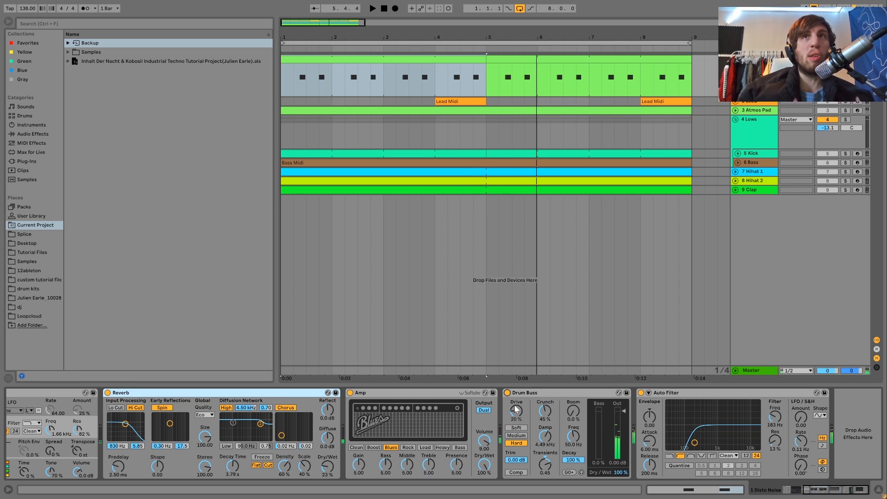
key("space")
key("space")
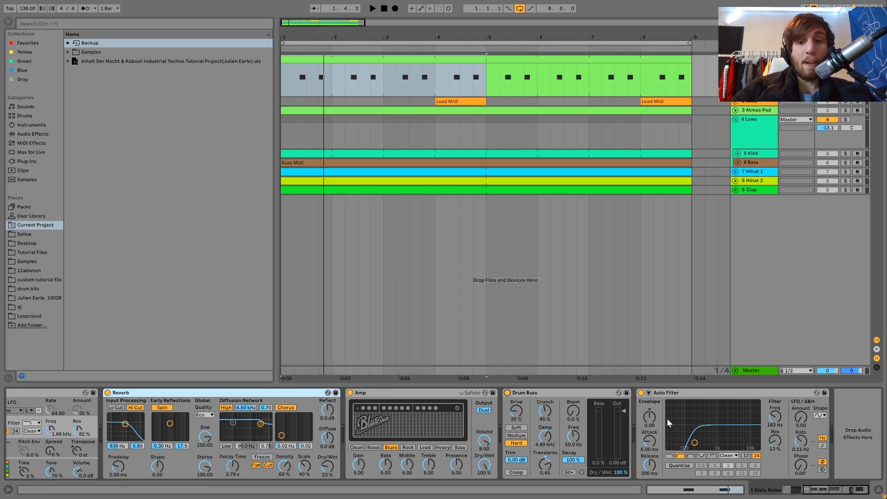
Step: Unfold the Lead track, play its Lead Midi clip at bar 4 and open the clip's notes
left_click(737, 103)
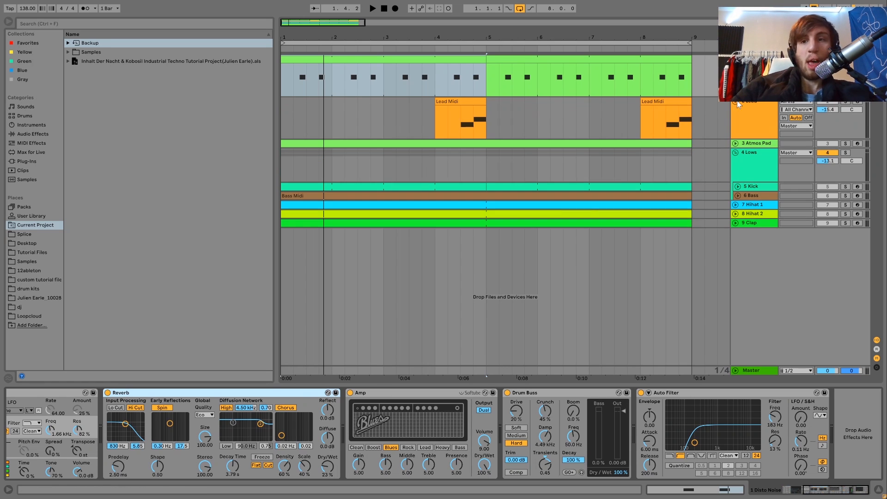
left_click(450, 106)
key("space")
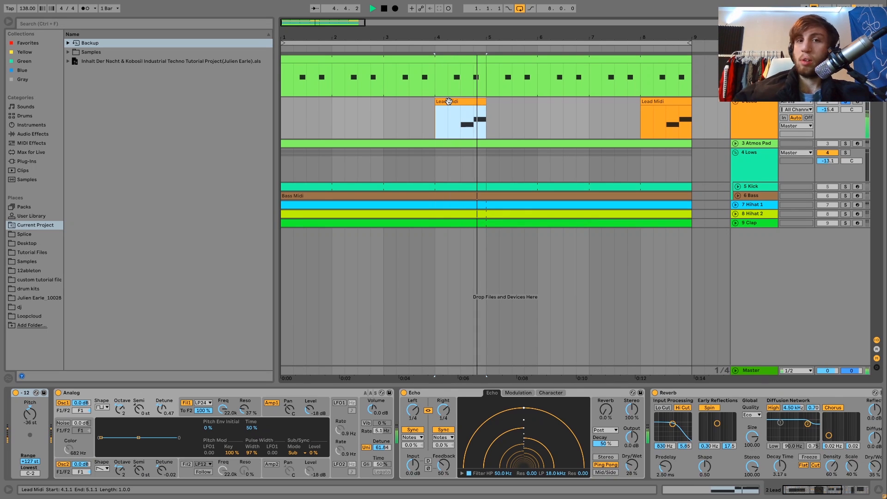
key("space")
double_click(448, 100)
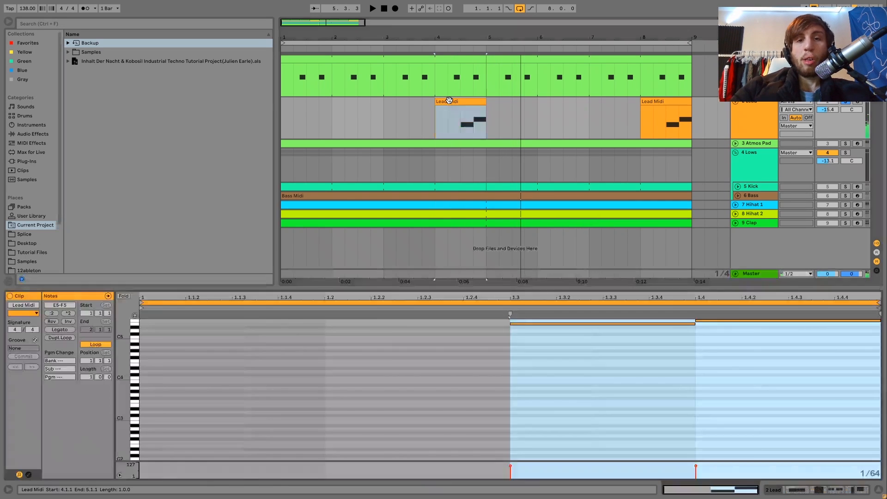
Step: Zoom in on the Lead clip's notes, enable note preview and audition the pitches around E5 and F5
left_click_drag(123, 347, 134, 371)
left_click(135, 317)
left_click(137, 359)
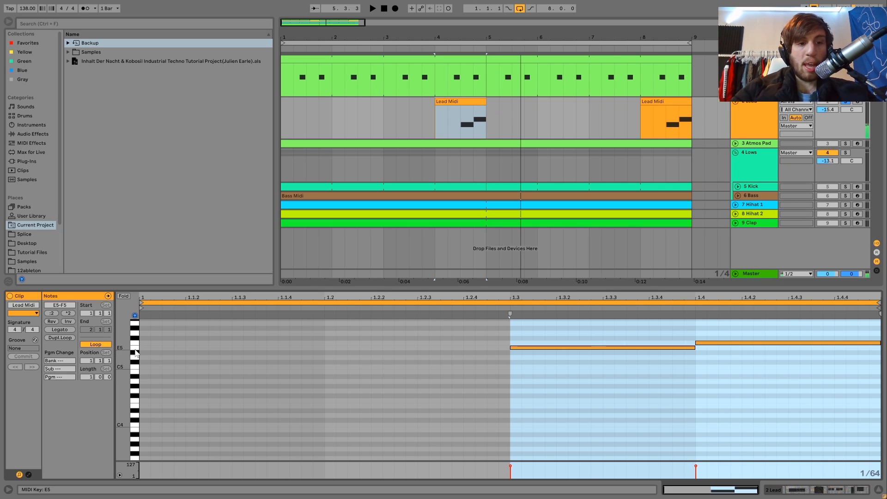
left_click(135, 354)
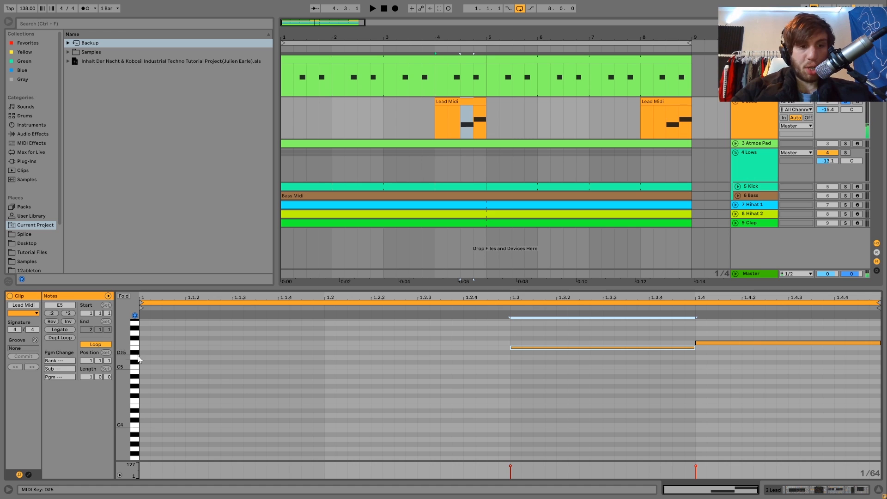
left_click(136, 346)
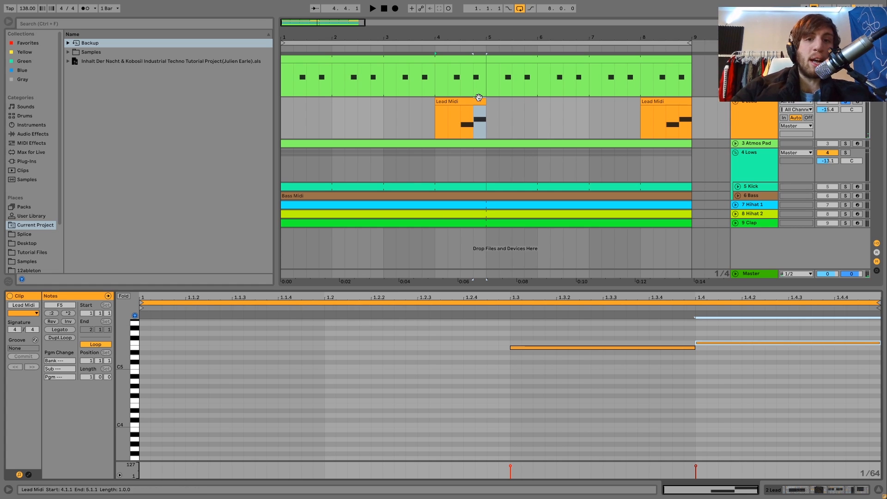
Step: Try both Lead notes one semitone higher at F5 and F#5, return them to E5 and F5, and play both versions
left_click(433, 125)
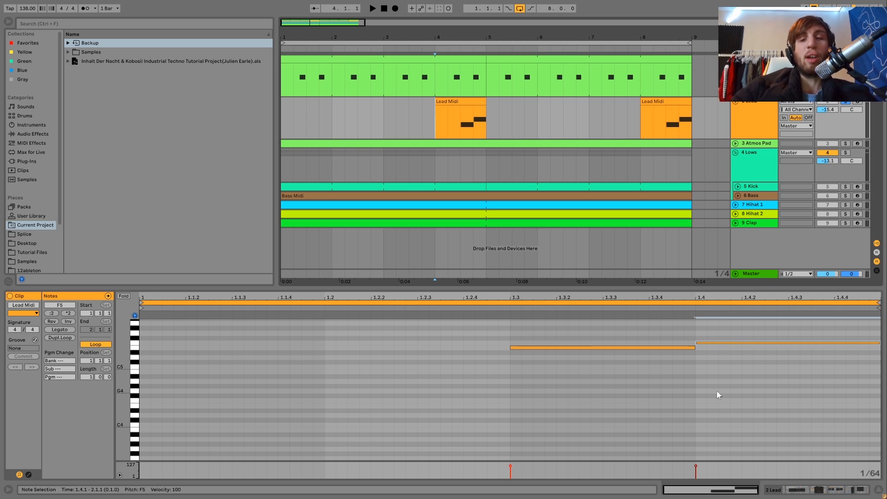
left_click(684, 365)
key("ctrl+a")
key("Up")
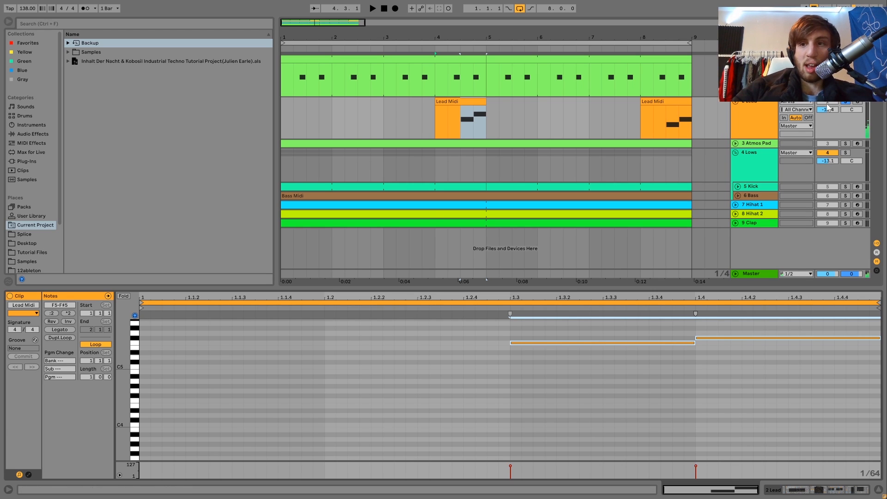
key("space")
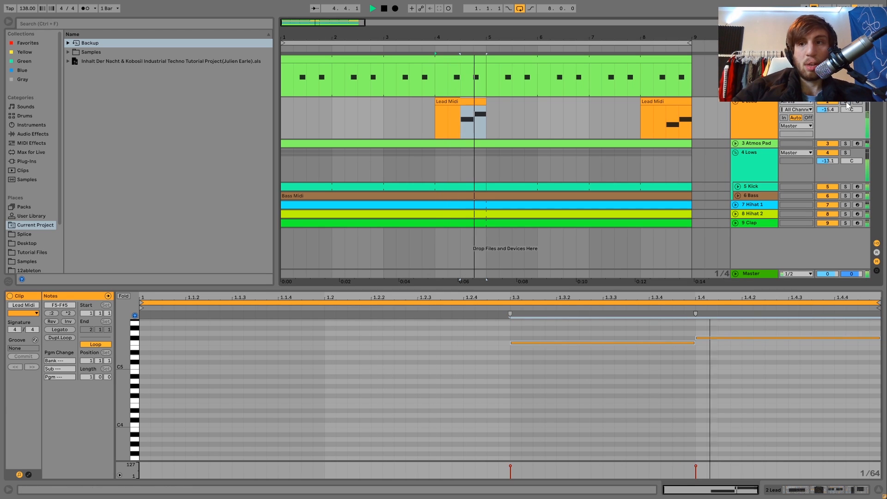
key("space")
key("Down")
key("space")
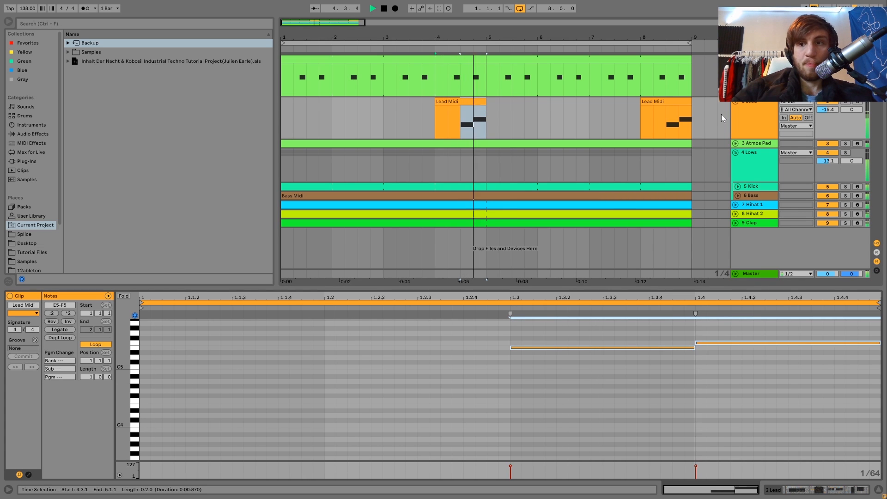
Step: Solo the Lead track, stop playback and show its device chain with Analog's oscillator settings
left_click(846, 102)
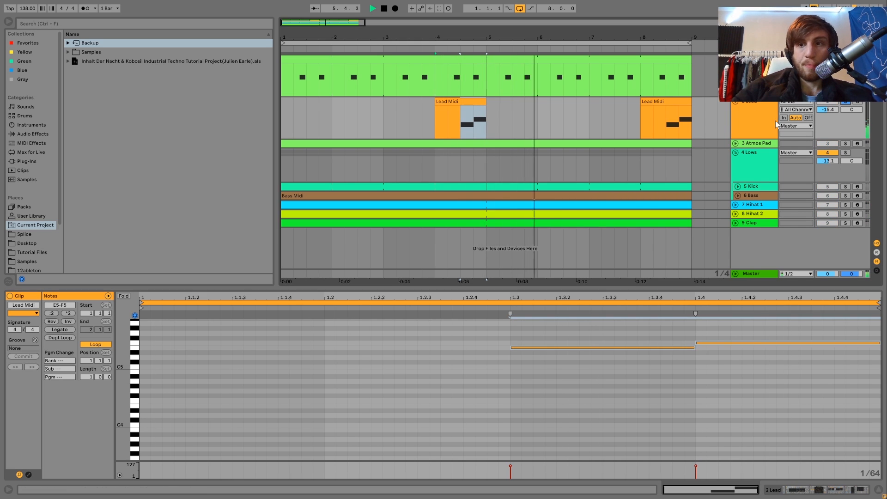
left_click(759, 120)
key("space")
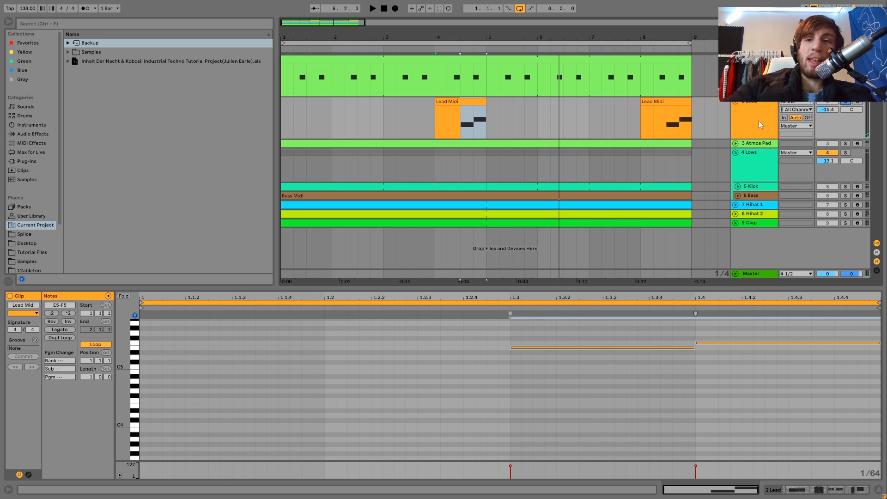
key("shift+Tab")
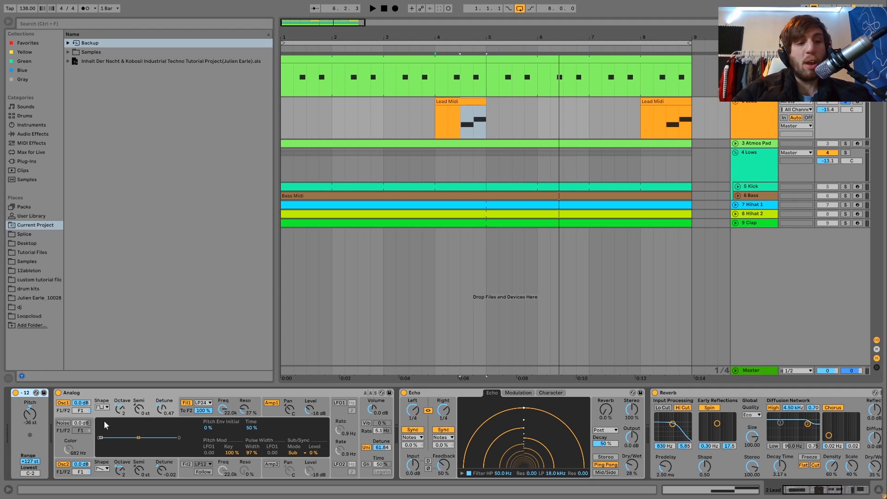
left_click(101, 475)
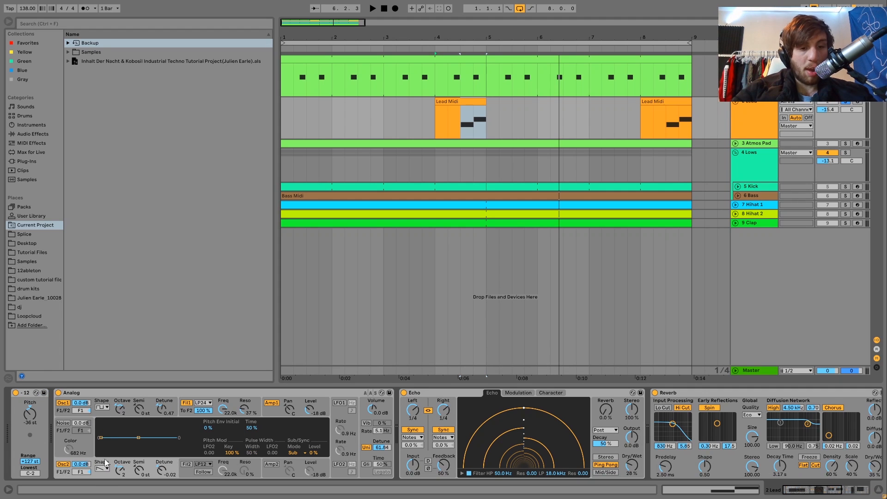
left_click(99, 416)
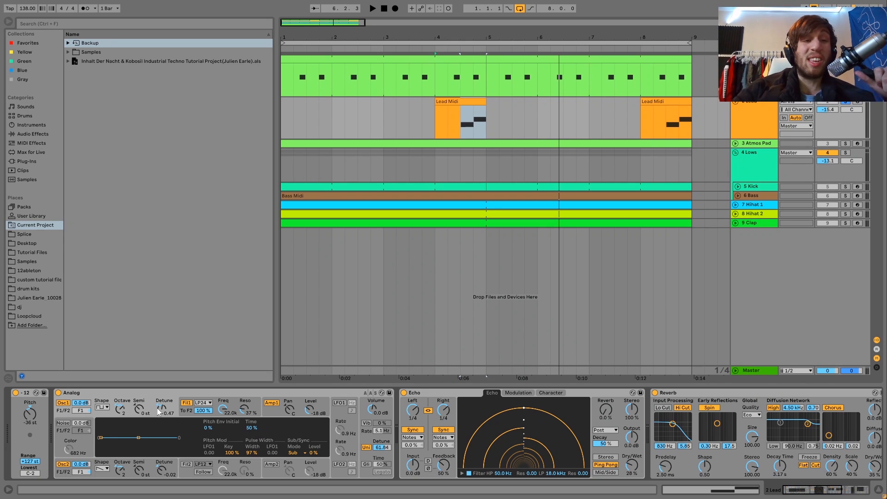
Step: Play the soloed Lead clip twice from bar 4 to hear the detuned Analog oscillators
key("space")
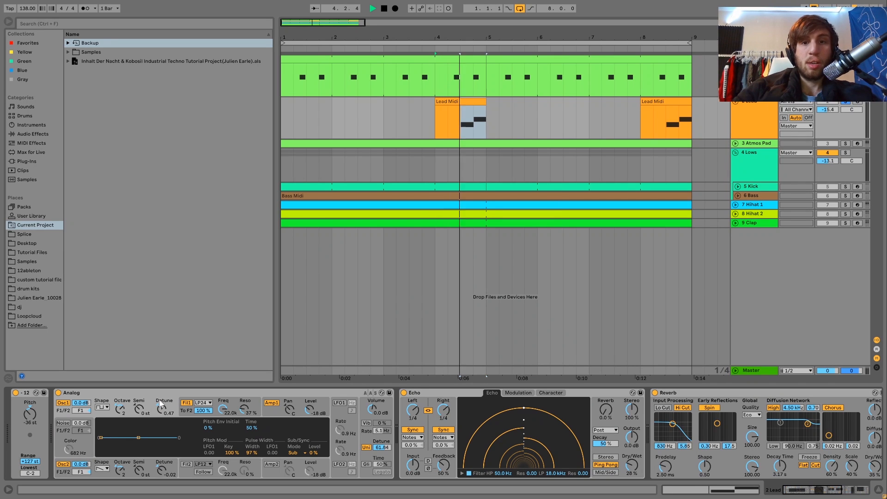
key("space")
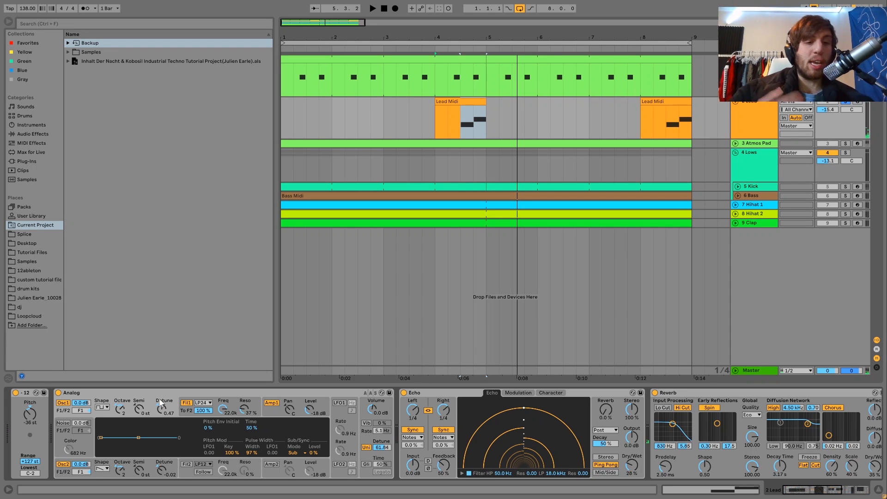
key("space")
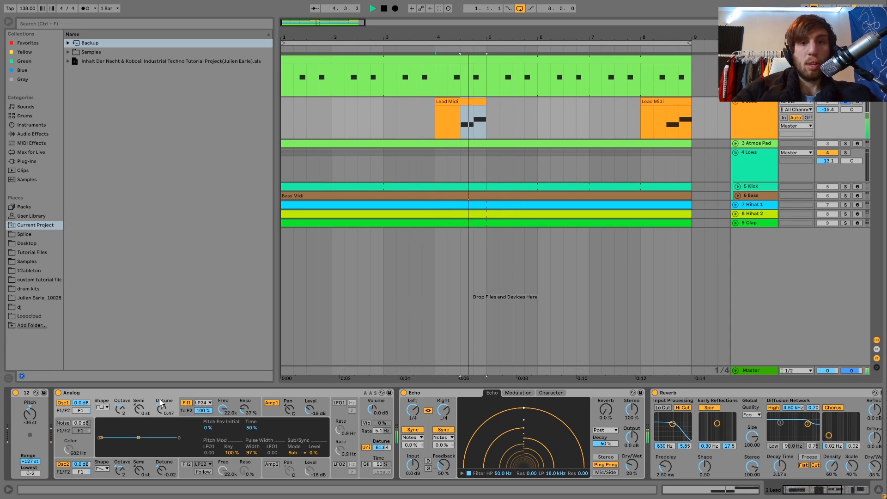
key("space")
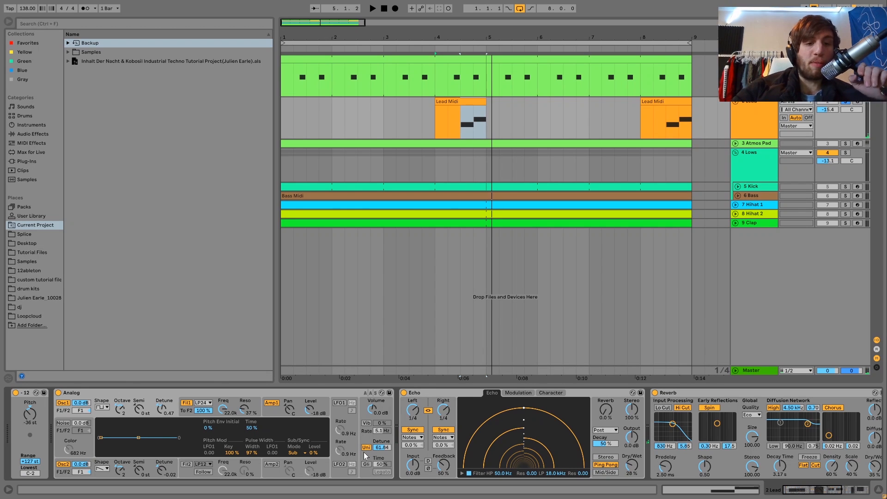
Step: Try Analog's first oscillator with detune at 0.00, restore it to 0.47 and play the Lead for comparison
double_click(160, 413)
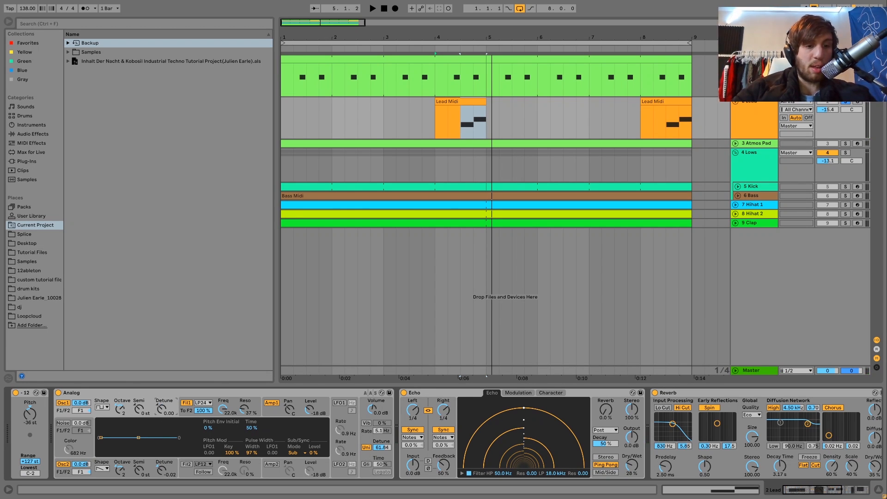
left_click(161, 471)
key("space")
double_click(161, 472)
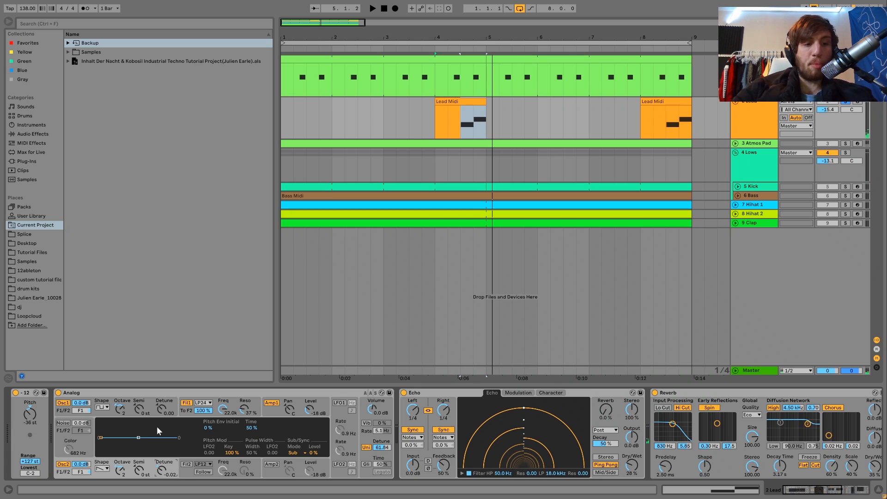
key("space")
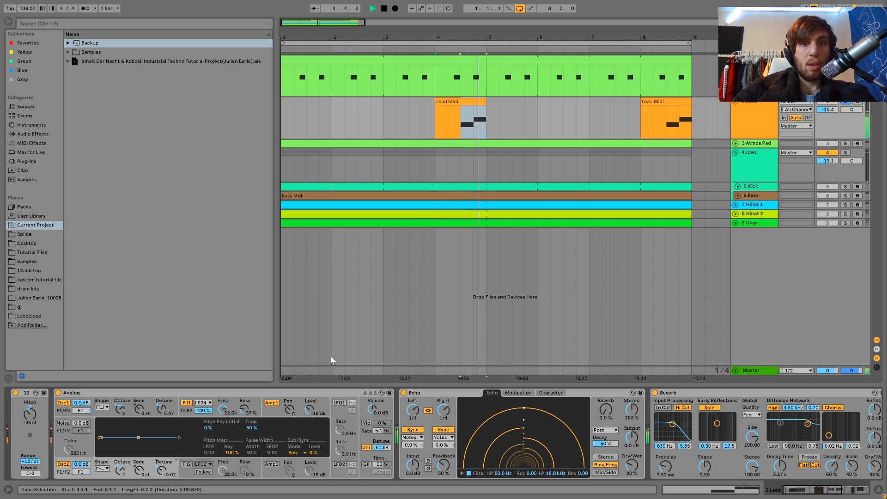
key("space")
key("space")
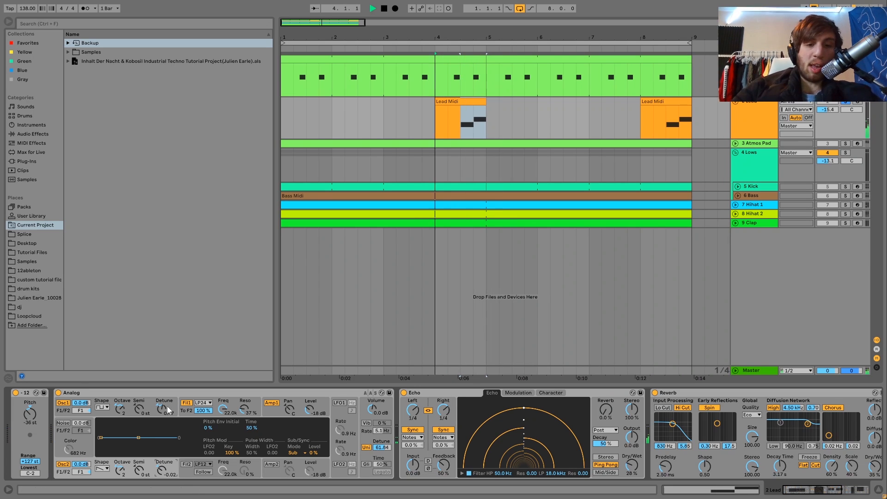
key("space")
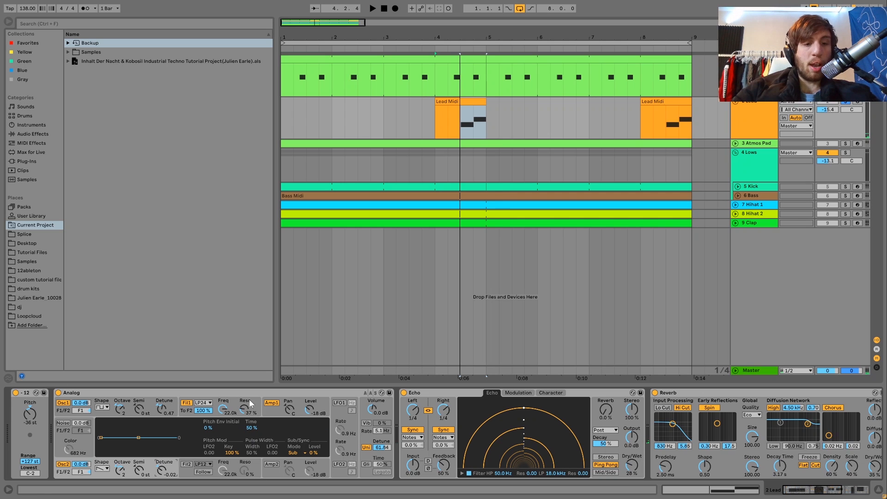
Step: Inspect Analog's Amp1 envelope and its global unison and detune settings, and play the Lead
left_click(250, 403)
left_click(270, 404)
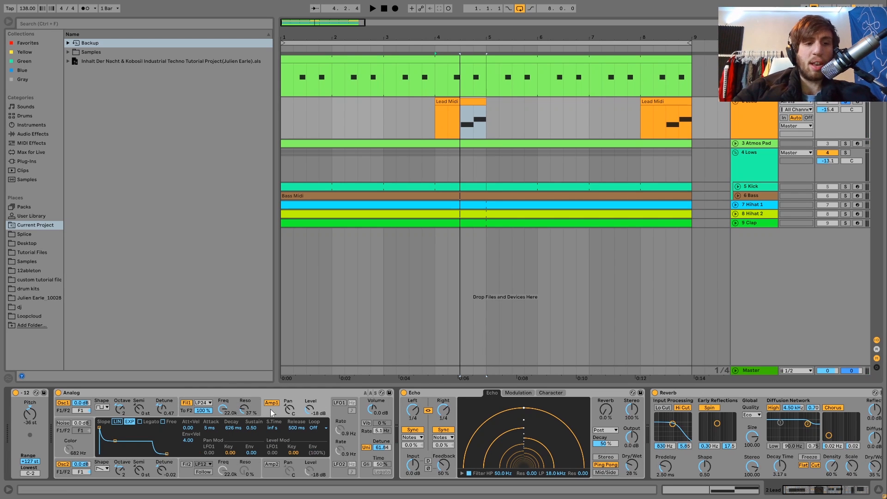
left_click(364, 440)
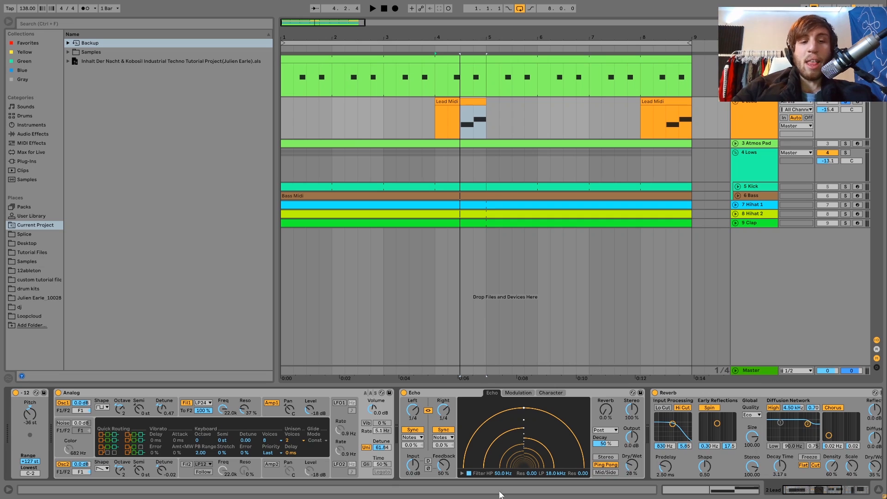
key("space")
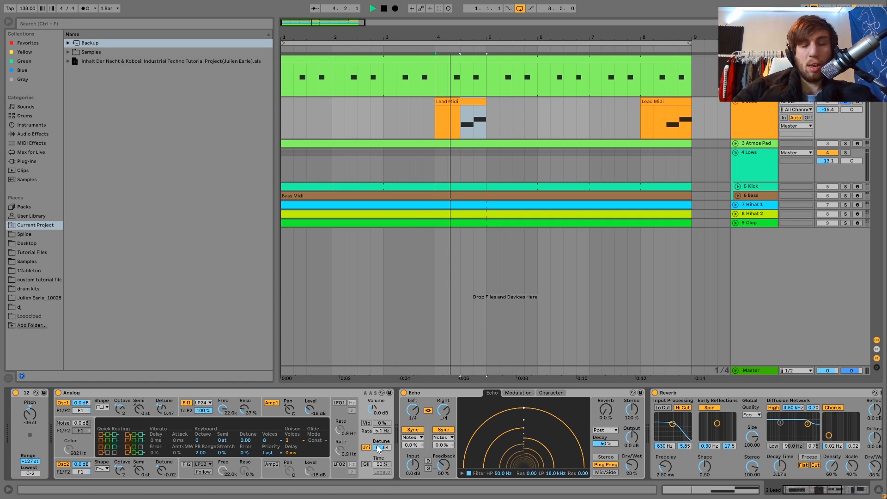
key("space")
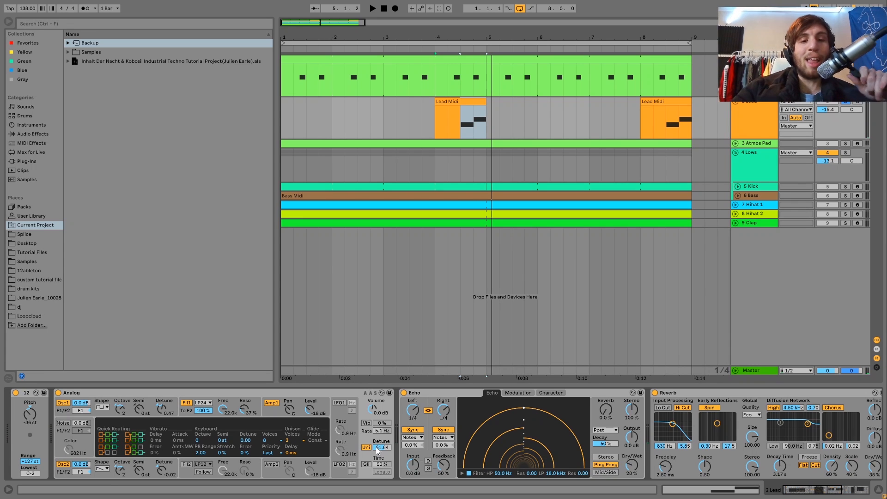
Step: Review the Lead's Echo, Reverb, Drum Buss and Auto Filter, and play the clip from 4.3
scroll(462, 429, "down", 4)
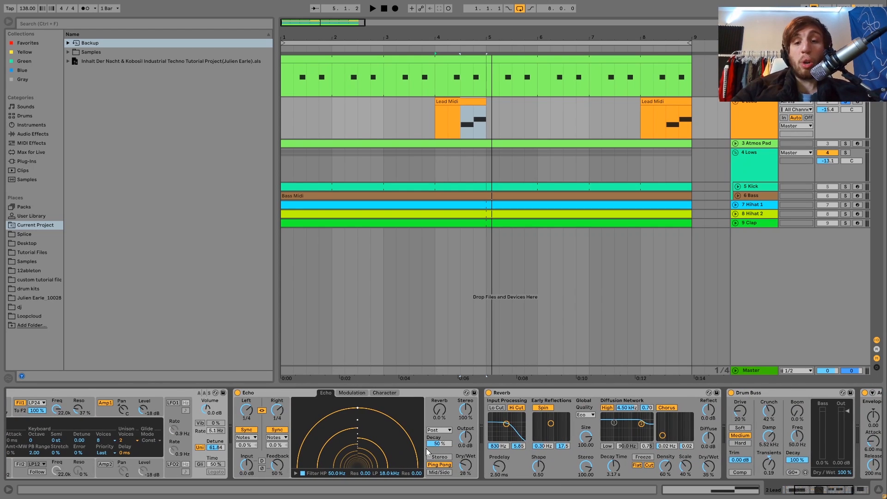
scroll(453, 457, "down", 4)
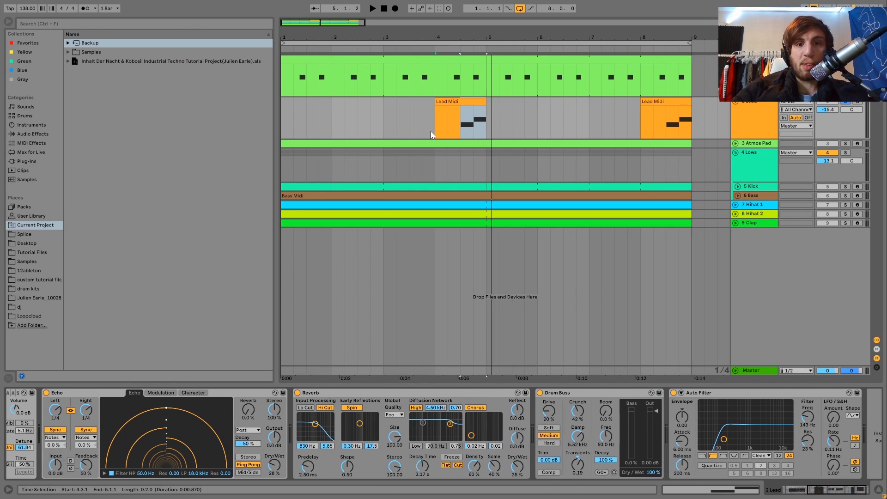
left_click(461, 127)
key("space")
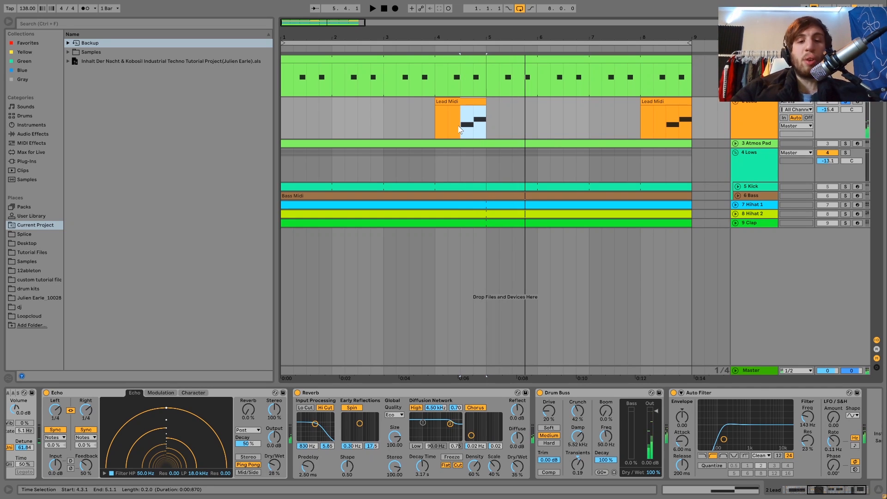
scroll(307, 408, "down", 1)
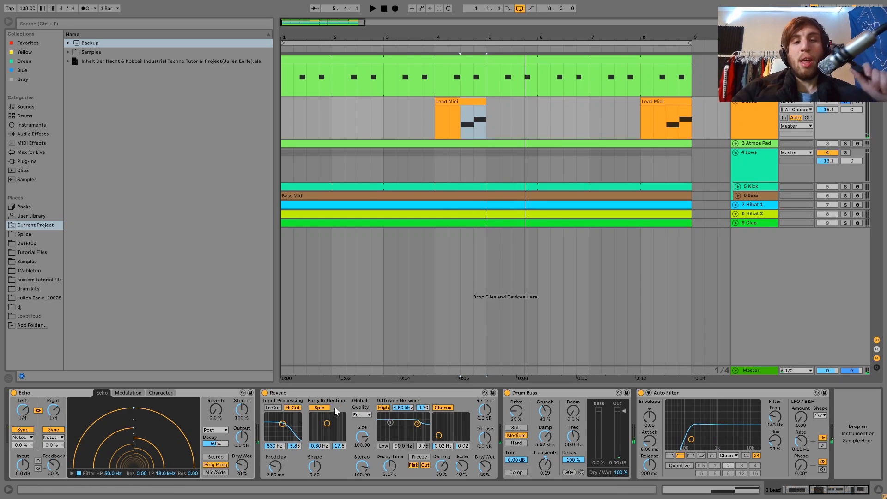
Step: Unsolo the Lead to play it within the full mix, and solo it again
left_click(845, 102)
key("space")
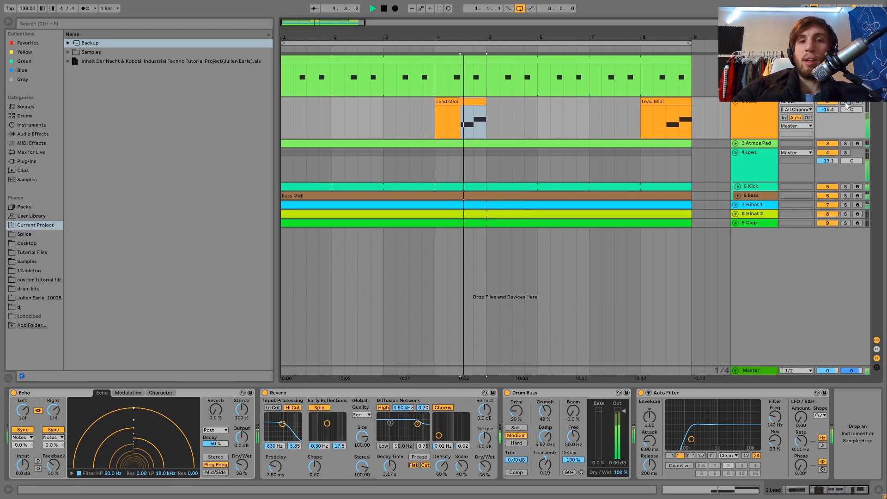
left_click(759, 109)
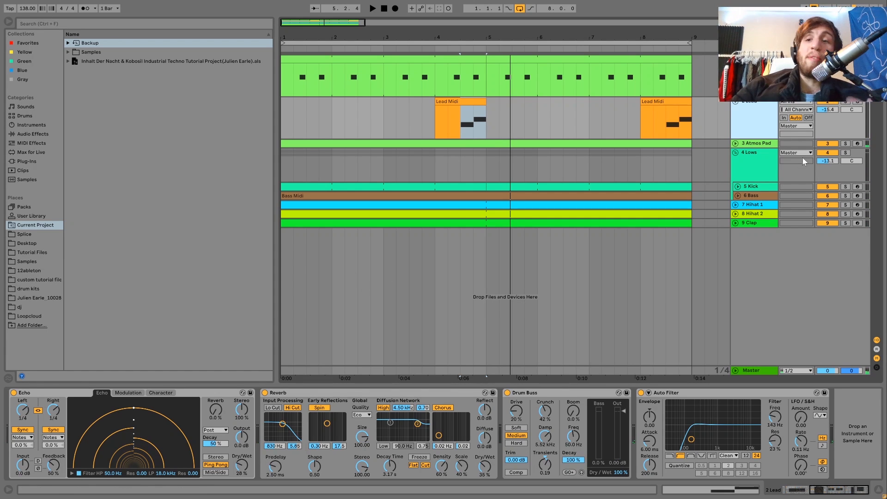
left_click(845, 102)
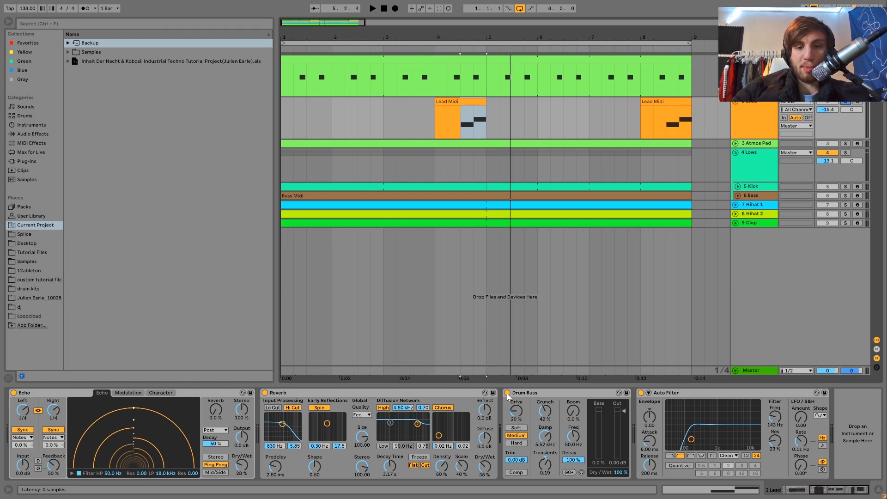
Step: Compare the soloed Lead with its Drum Buss active and bypassed during playback, and review the surrounding effects
key("space")
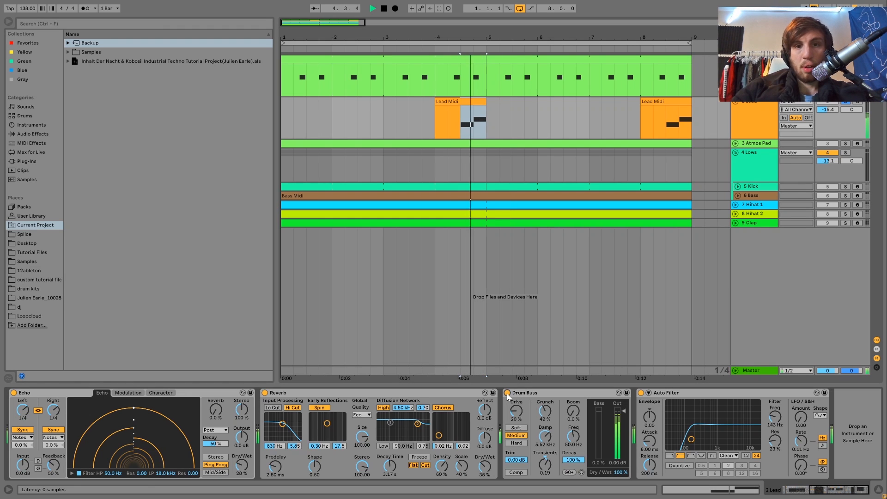
key("space")
key("space")
left_click(508, 393)
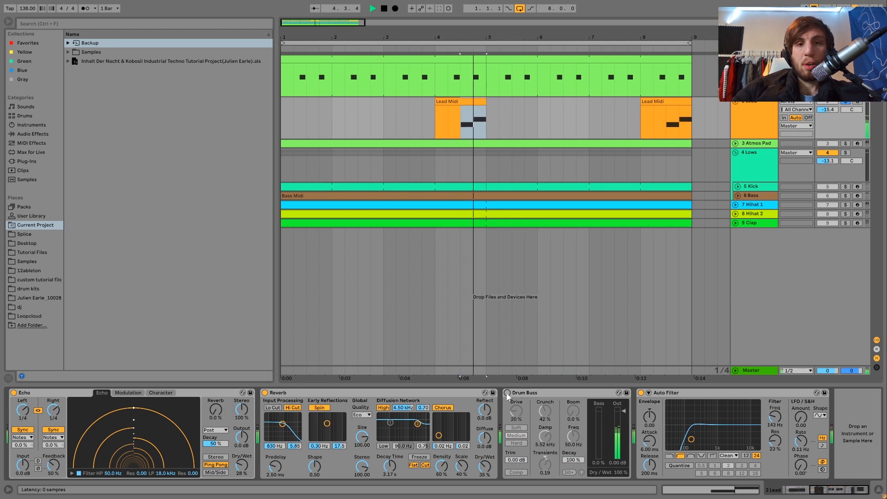
left_click(508, 392)
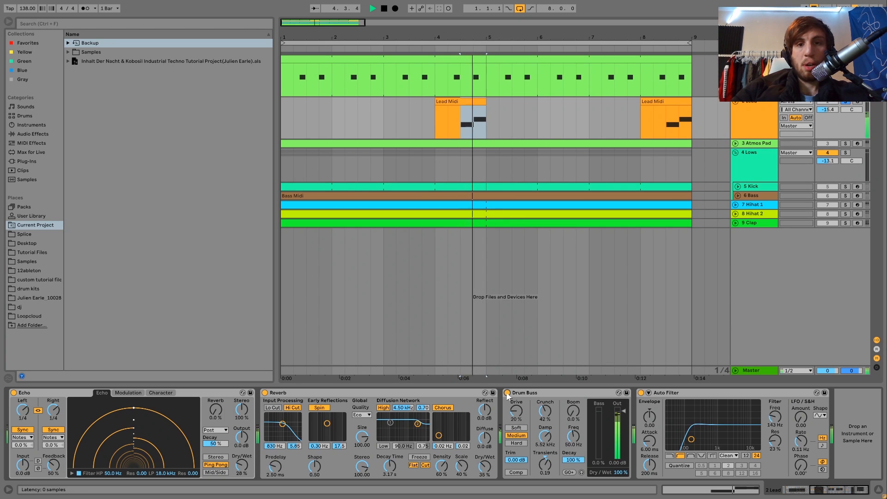
left_click(541, 391)
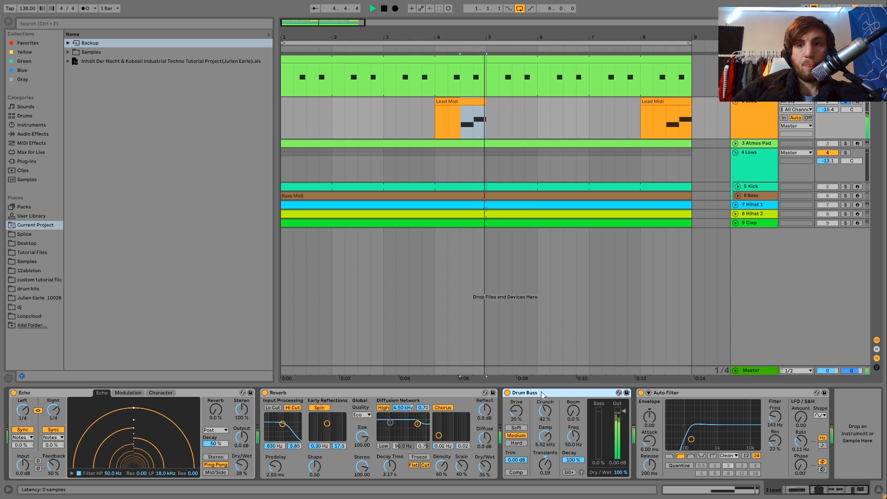
key("space")
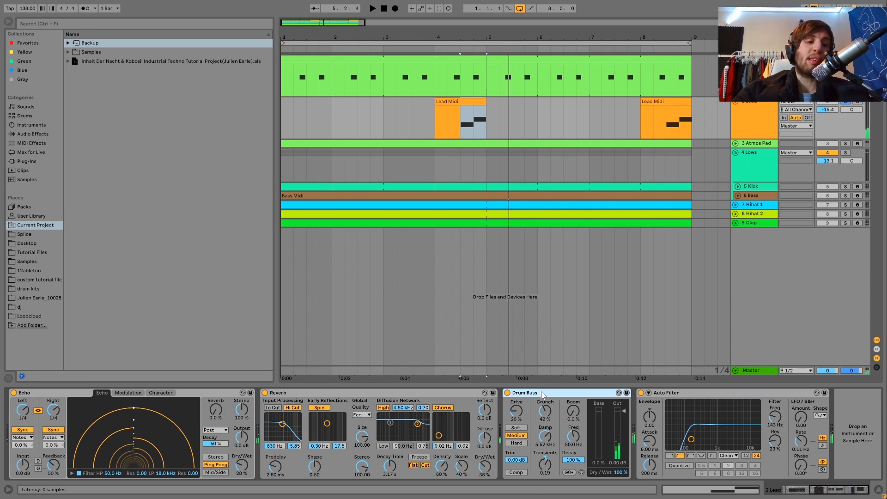
scroll(372, 421, "up", 8)
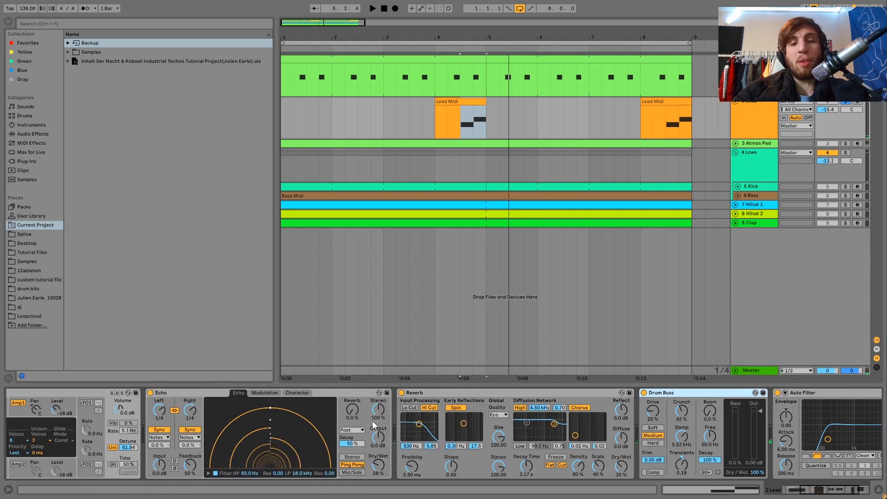
scroll(372, 420, "down", 8)
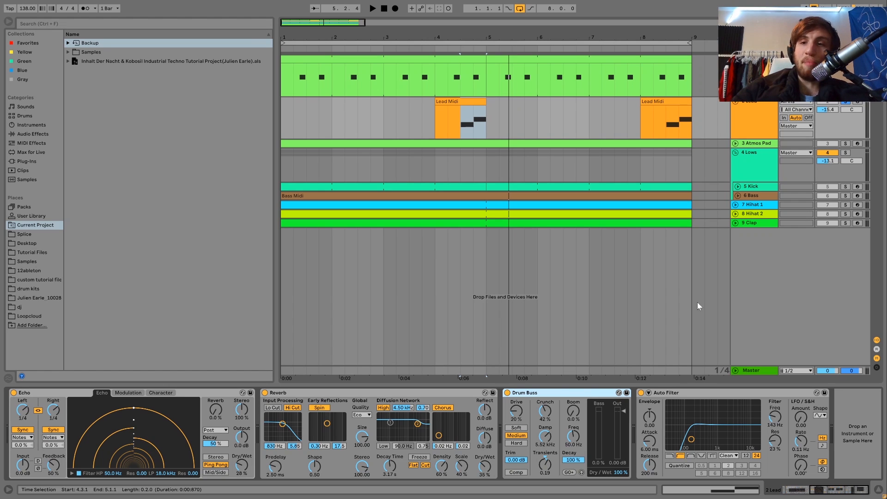
Step: Unfold and solo the Atmos Pad track, select its clip and play it from bar 1
left_click(760, 143)
left_click(736, 143)
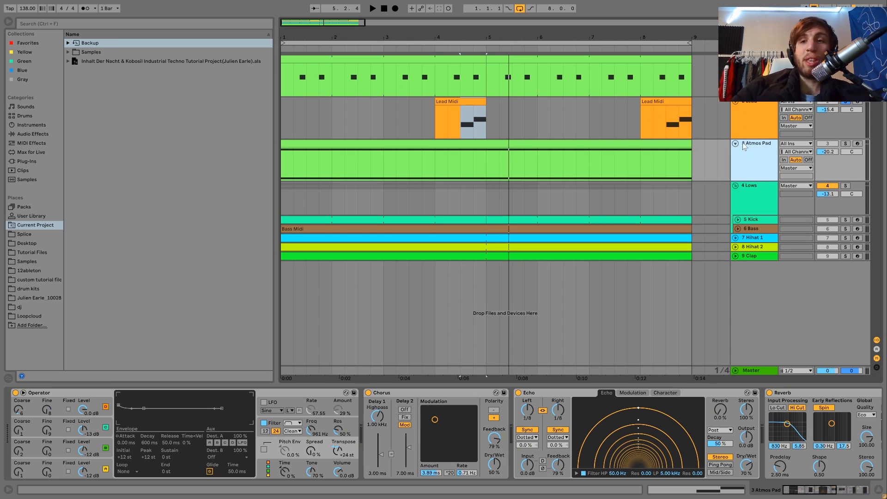
left_click(845, 143)
left_click(626, 143)
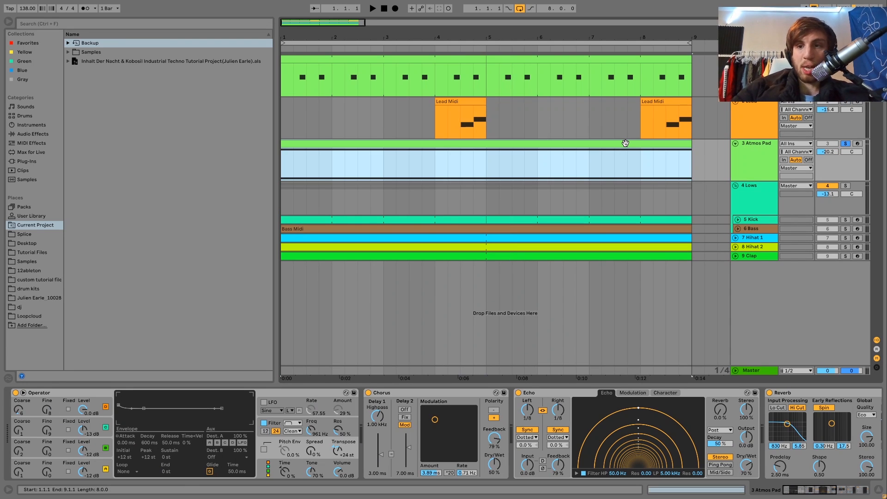
key("space")
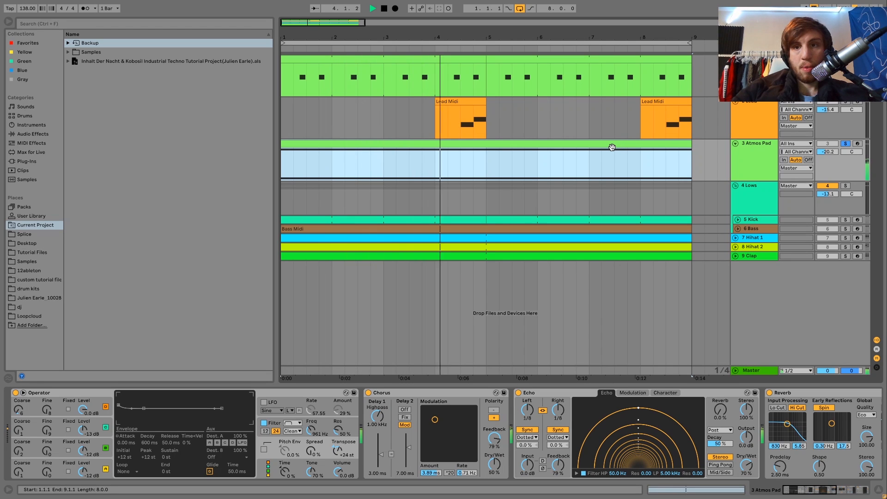
Step: Stop playback, open the Atmos Pad's MIDI clip, audition its D3 and D2 notes, and return to the track's devices
key("space")
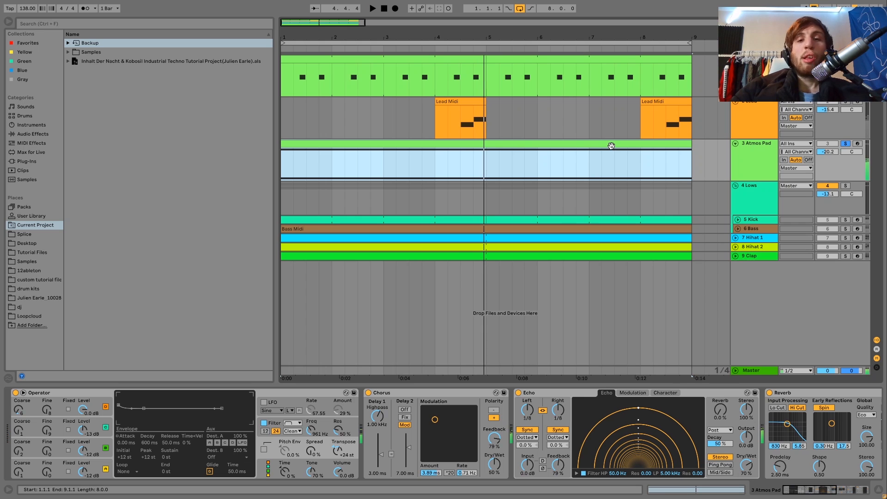
double_click(612, 146)
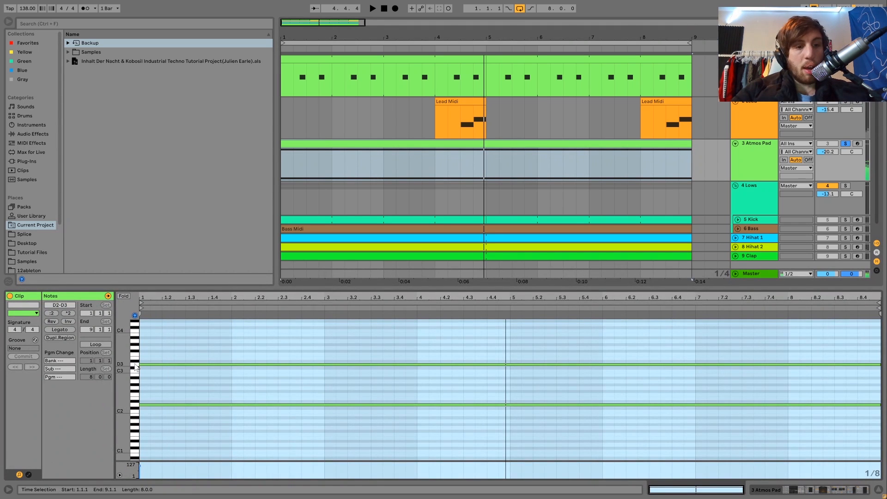
left_click(135, 365)
left_click(134, 406)
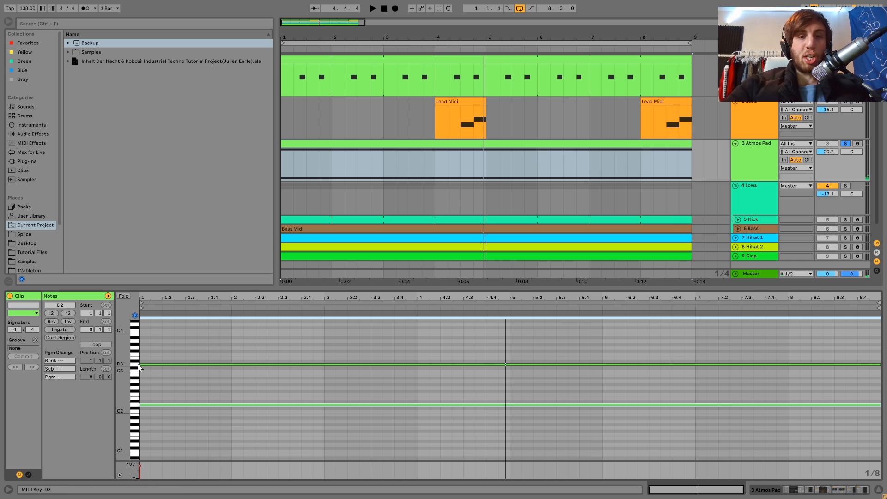
left_click(759, 159)
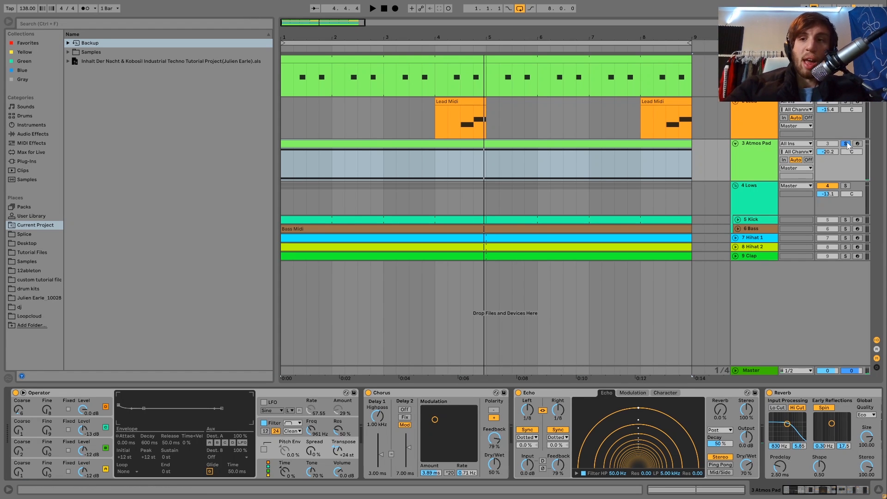
Step: Unsolo the Atmos Pad and play the full mix from bar 1, comparing it with the pad muted and active
left_click(846, 144)
key("space")
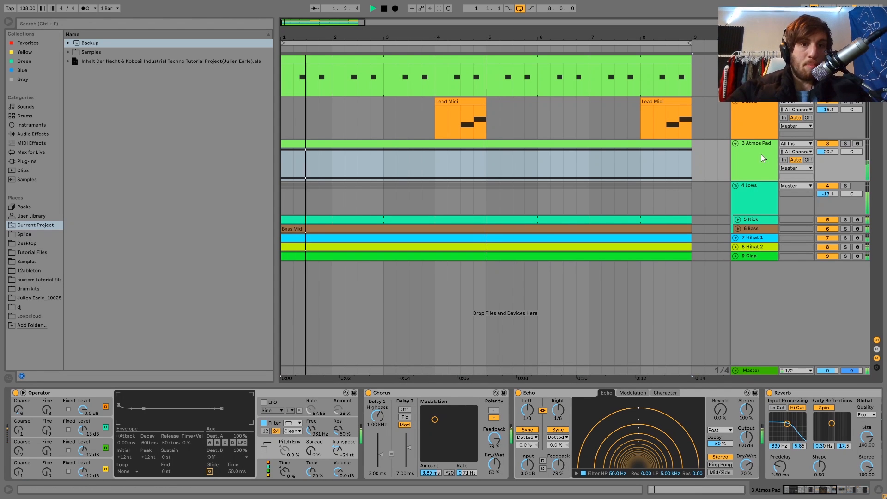
left_click(736, 153)
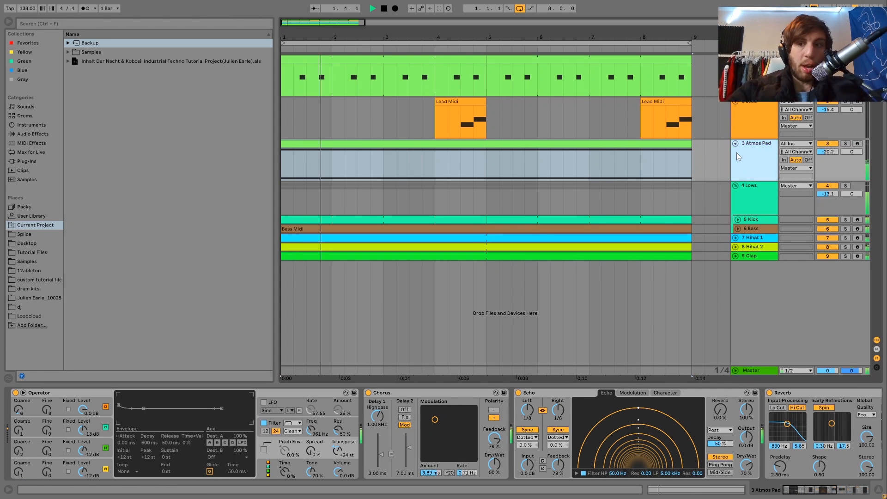
left_click(825, 143)
left_click(825, 144)
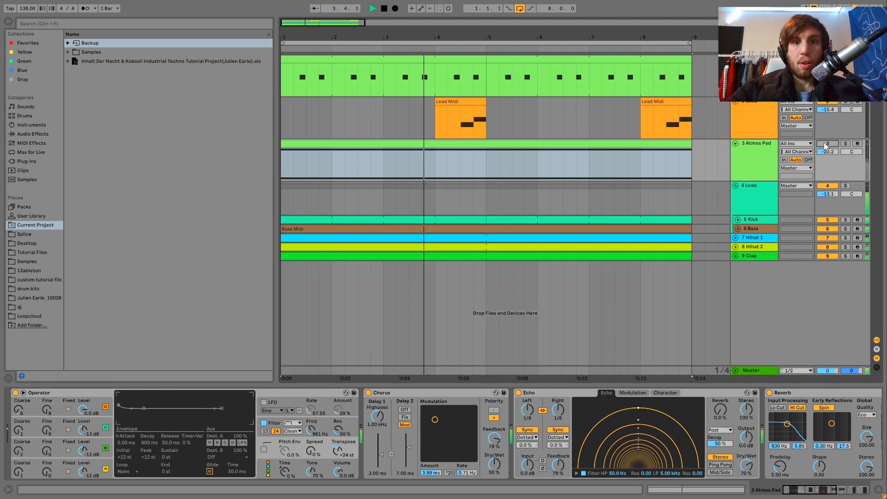
left_click(826, 144)
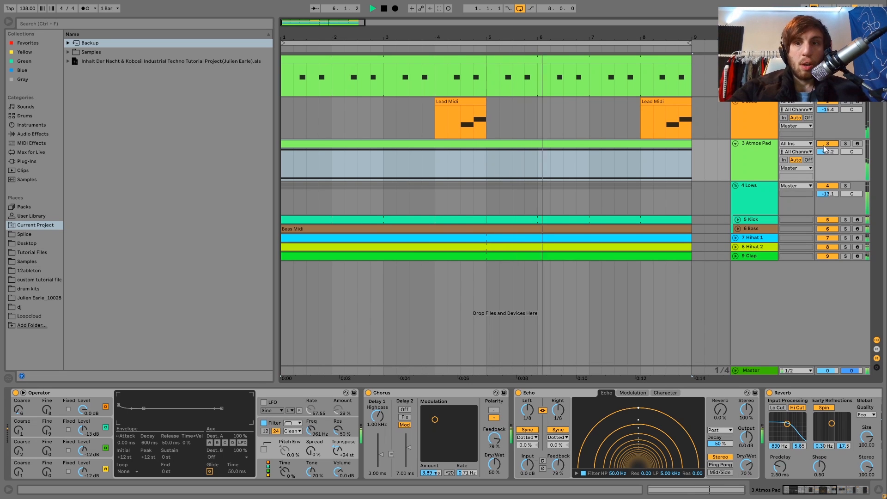
Step: Solo and unsolo the Atmos Pad, and replay the full mix with and without the pad
left_click(845, 144)
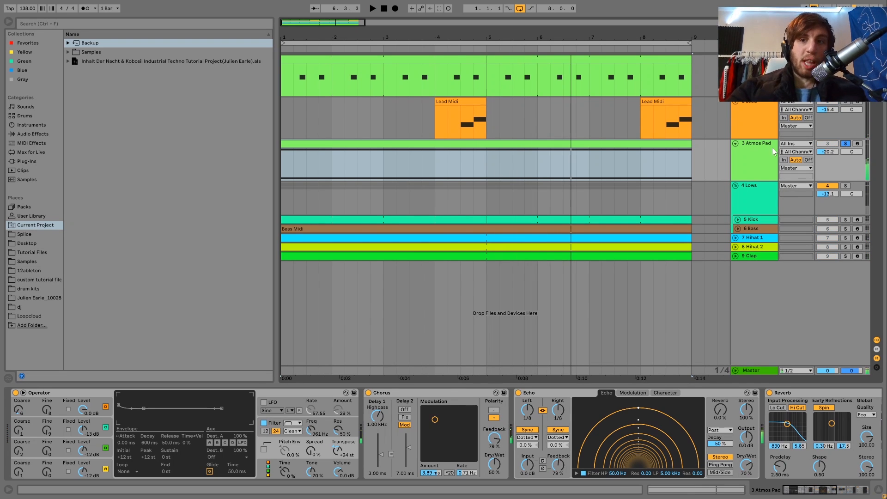
left_click(845, 143)
key("space")
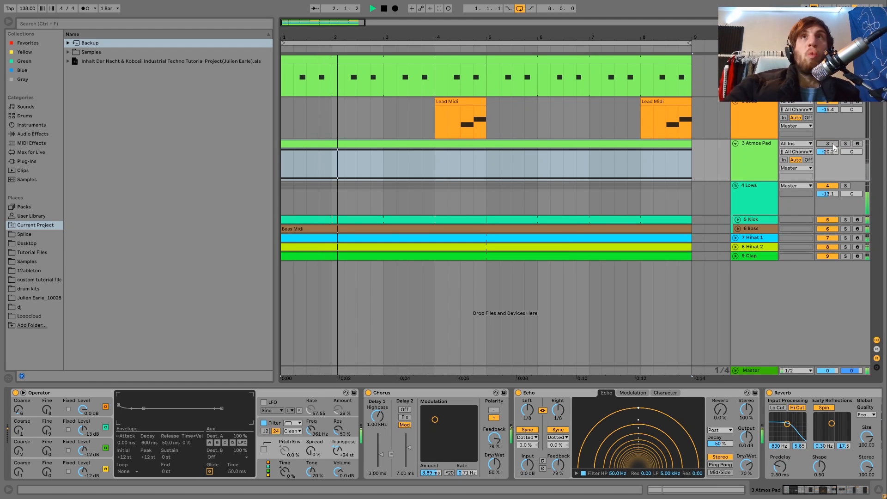
key("space")
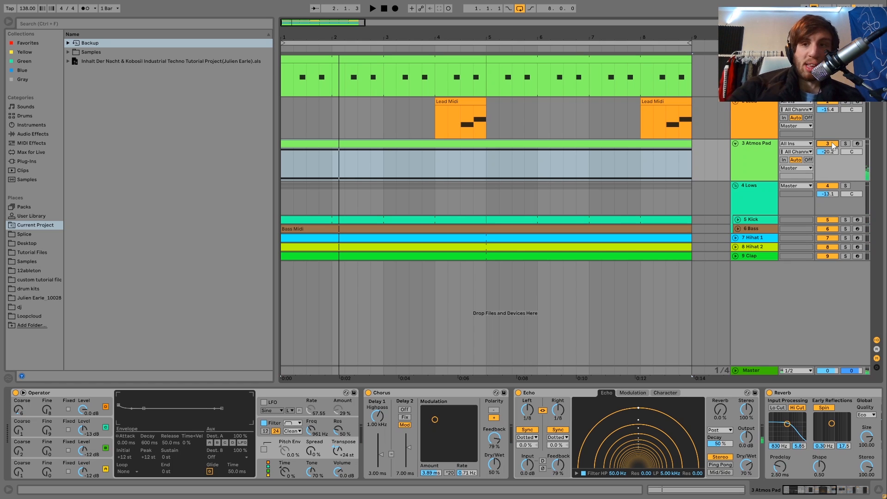
key("space")
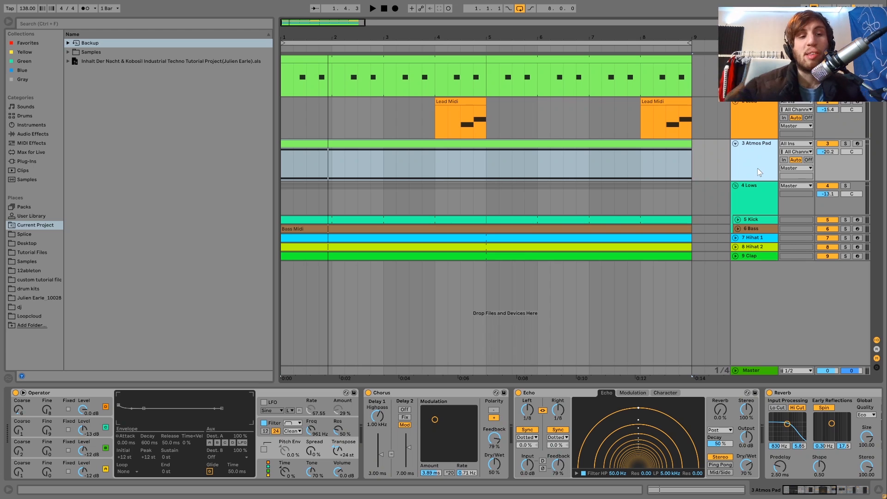
Step: Review the settings of the Atmos Pad's four Operator oscillators and its filter section
left_click(98, 468)
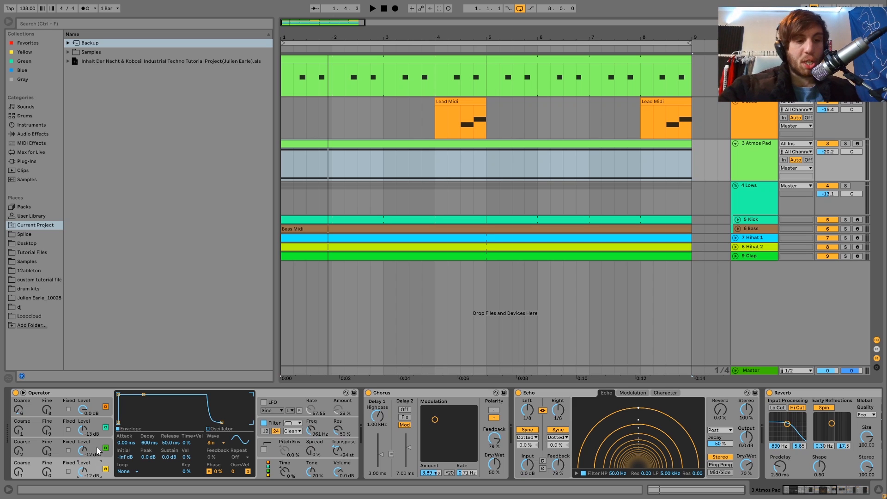
left_click(96, 446)
left_click(94, 424)
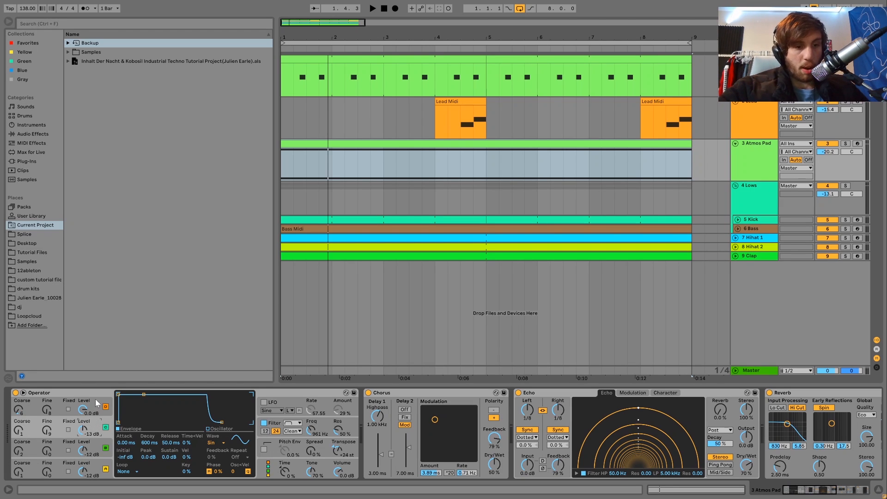
left_click(95, 402)
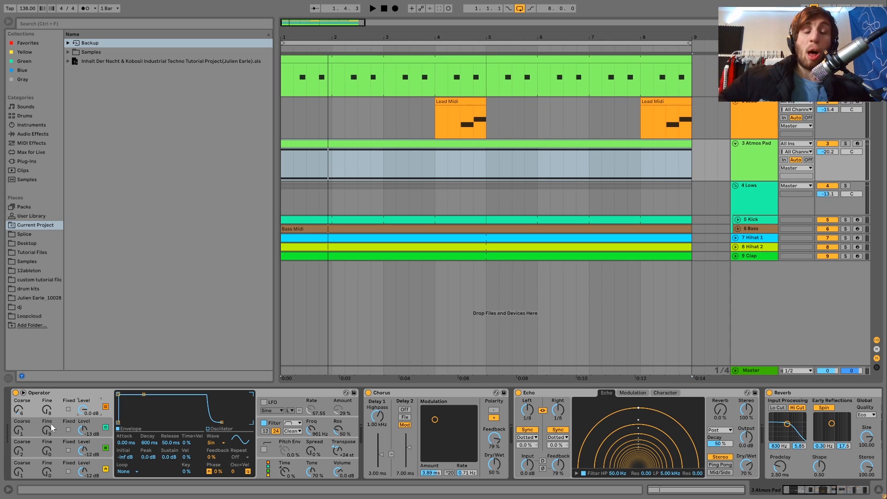
left_click(274, 426)
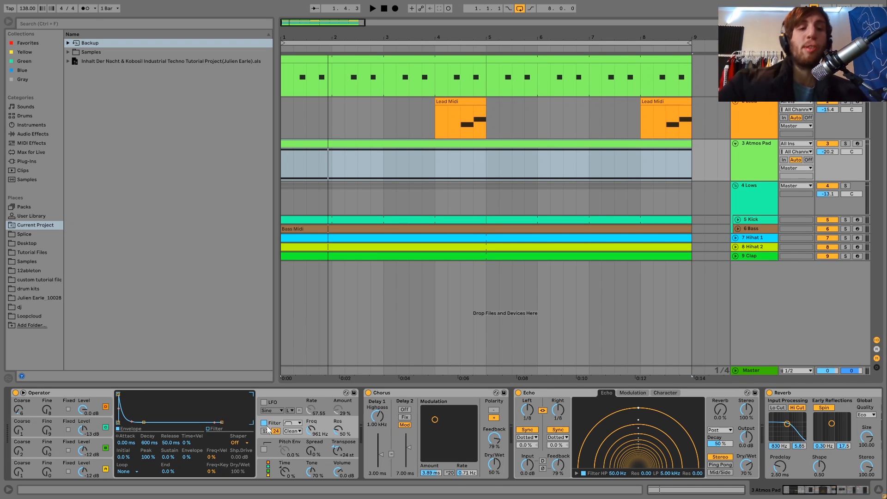
Step: Compare the Atmos Pad with Operator's filter off and on, soloing the track during playback
key("space")
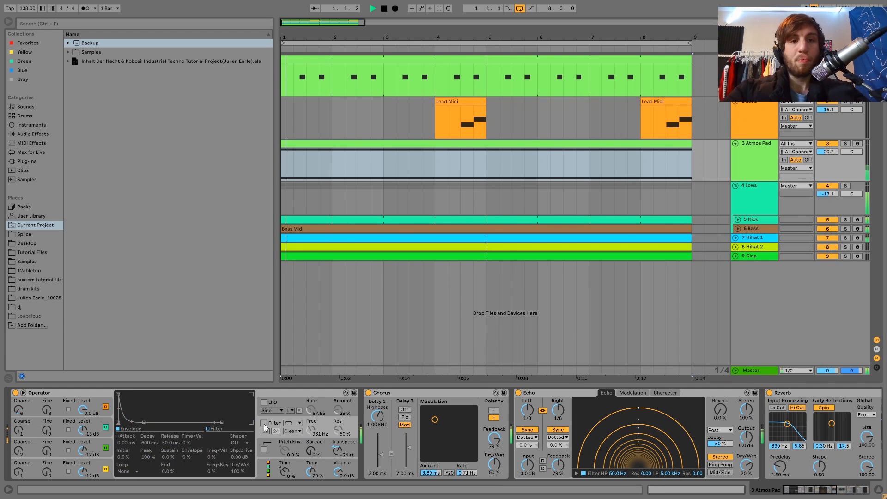
left_click(845, 144)
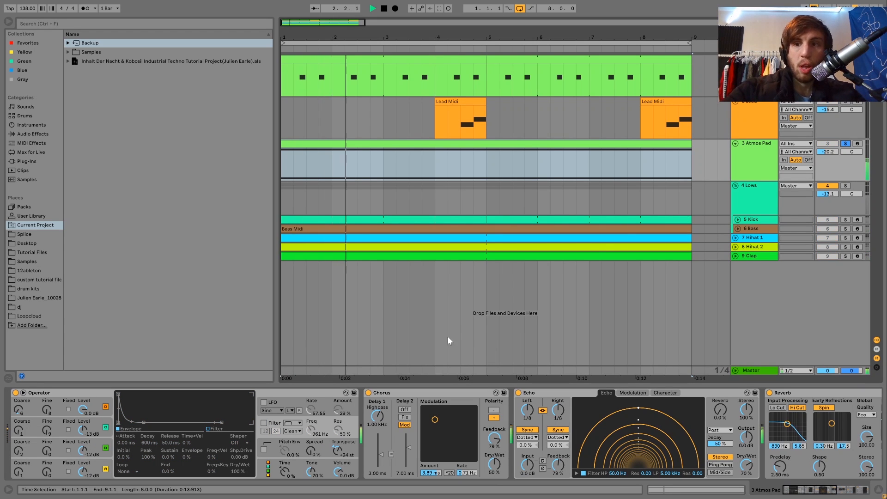
key("space")
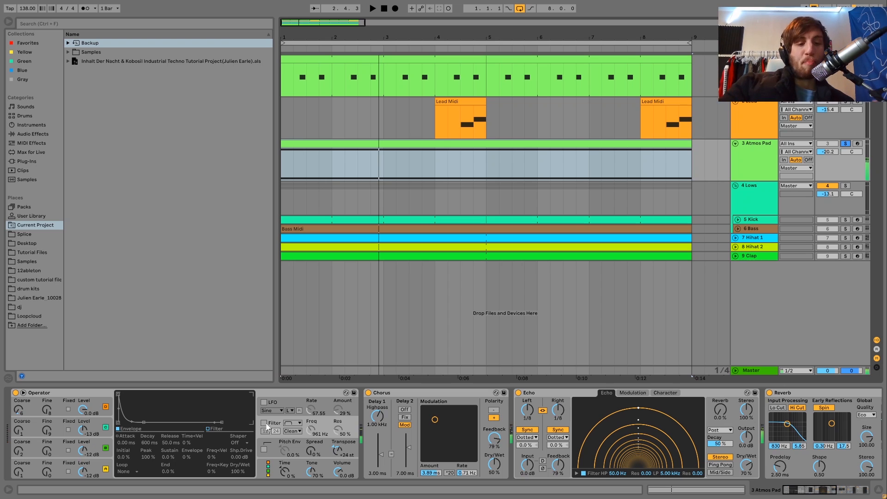
left_click(263, 423)
key("space")
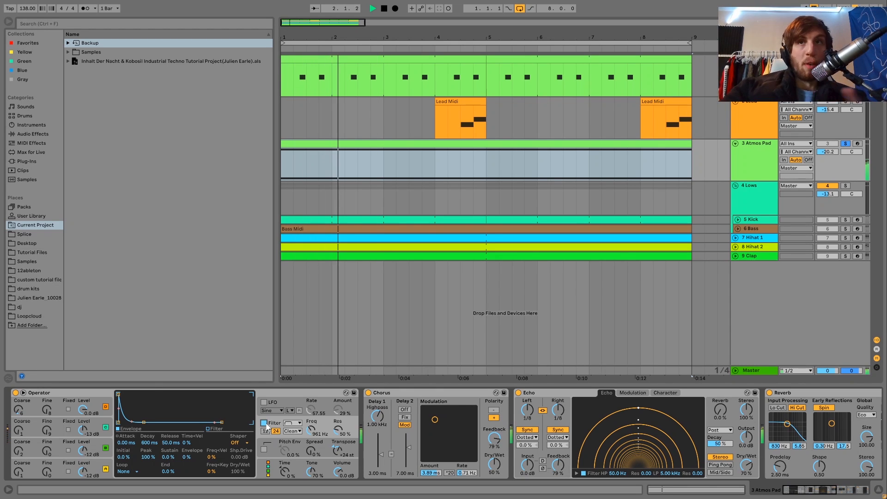
key("space")
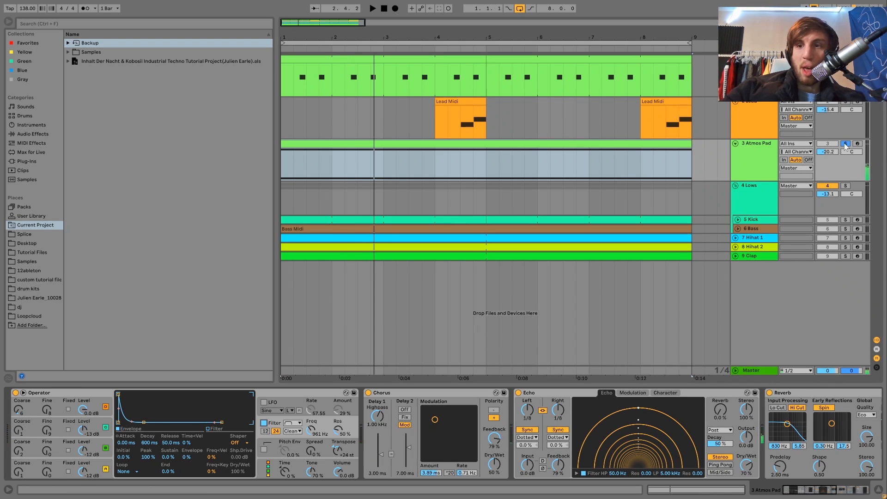
Step: Unsolo the Atmos Pad and play it in the full mix with Operator's filter on
left_click(846, 143)
left_click(756, 153)
key("space")
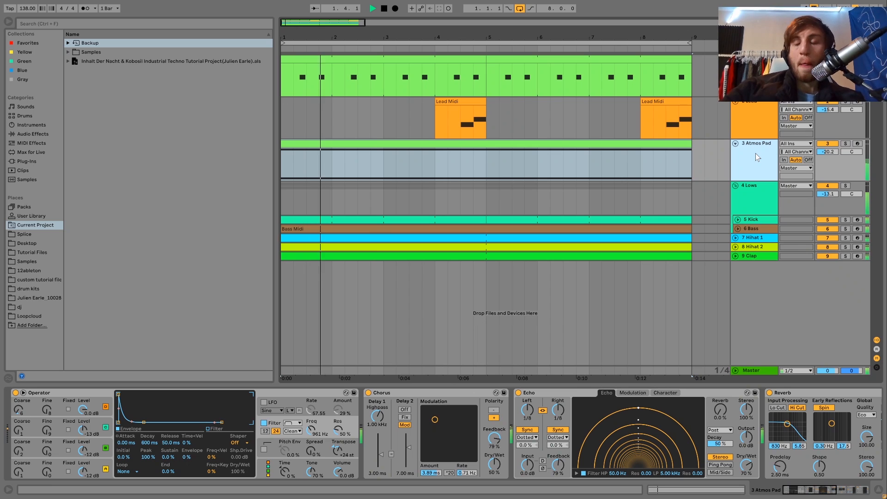
key("space")
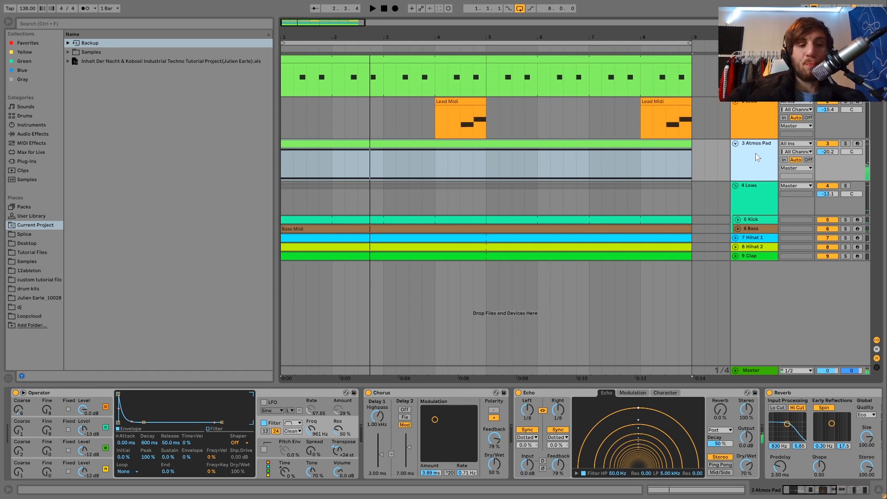
Step: Solo the Atmos Pad and compare its Chorus feedback at 0% and 79% during playback
left_click(846, 143)
scroll(437, 464, "right", 5)
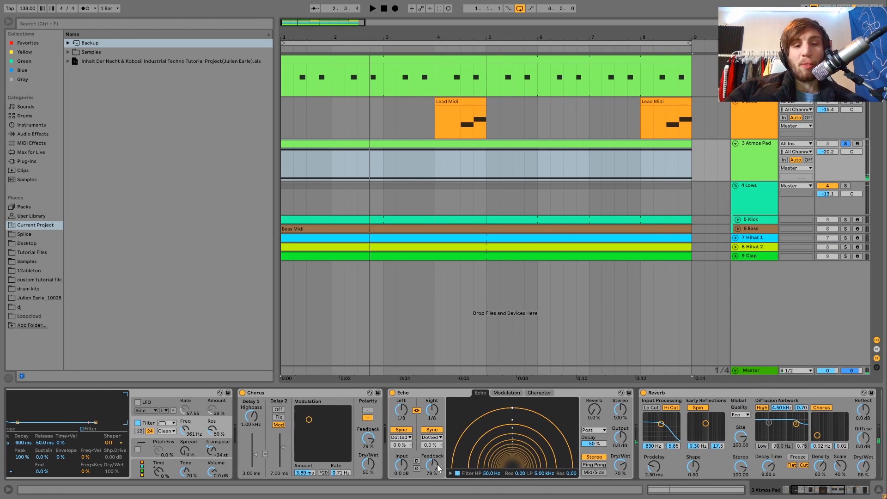
key("space")
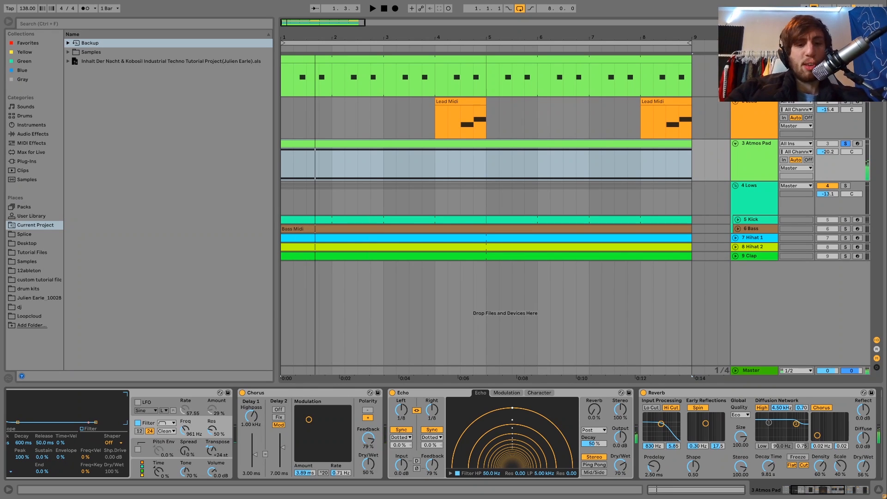
key("space")
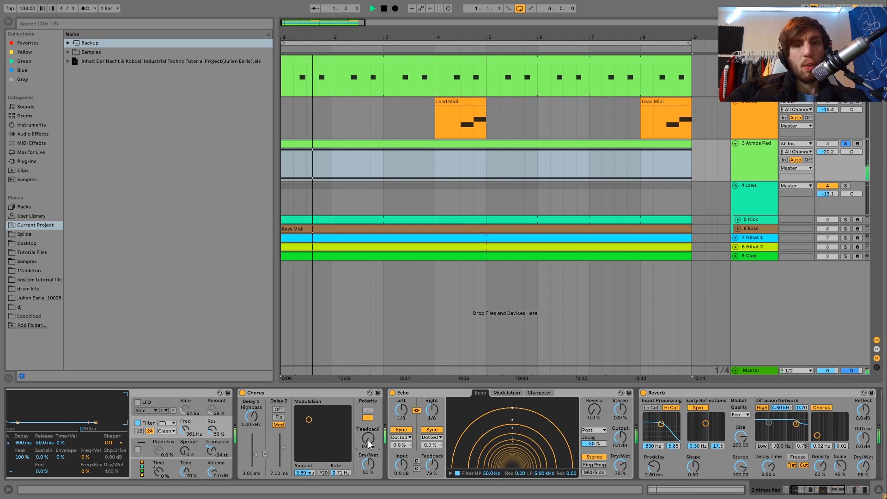
left_click_drag(370, 445, 370, 399)
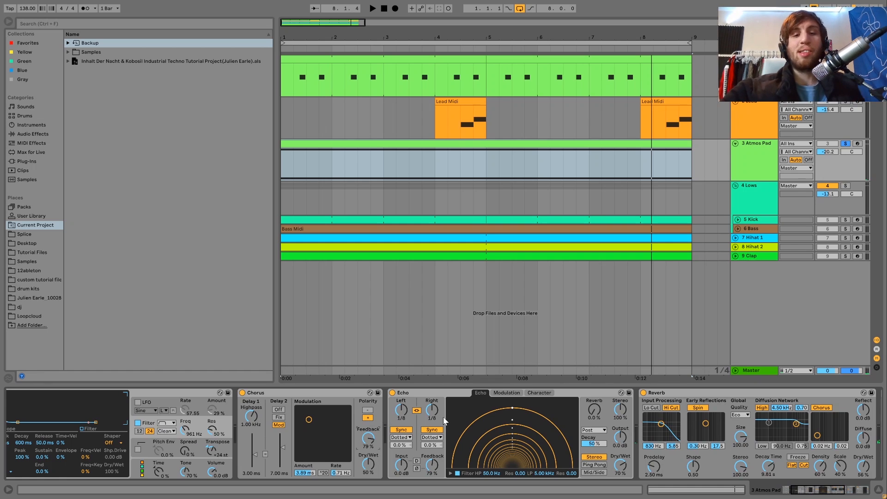
Step: Review the Atmos Pad's Echo, Reverb, Drum Buss and sidechained Compressor while playing the soloed track
scroll(442, 416, "right", 4)
scroll(442, 417, "right", 4)
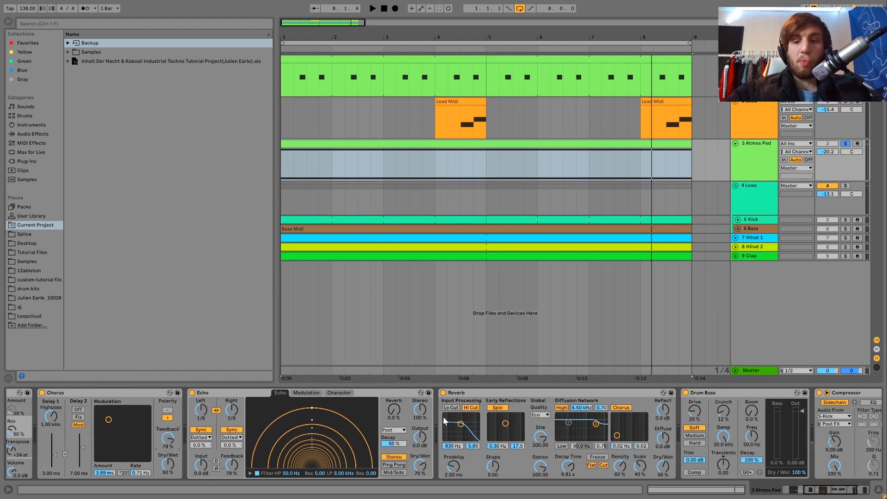
key("space")
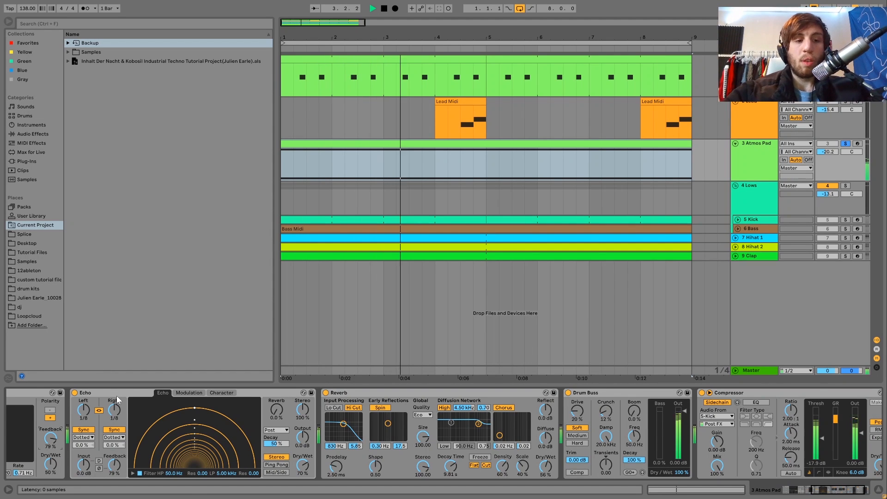
scroll(116, 397, "right", 2)
key("space")
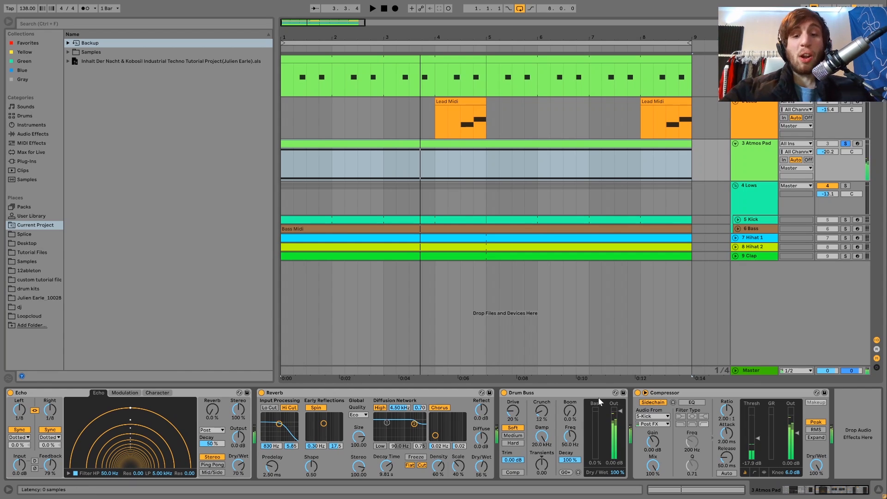
Step: Compare the soloed Atmos Pad with its Drum Buss active and bypassed, leaving the Drum Buss on
key("space")
key("space")
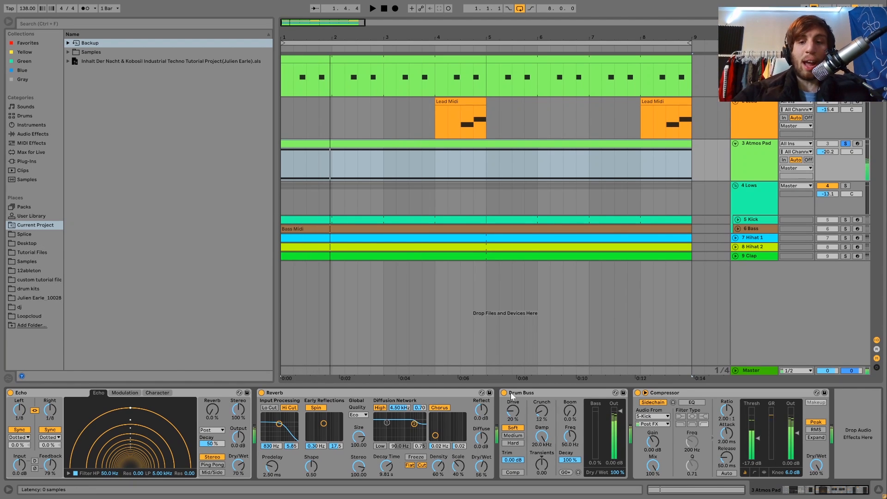
left_click(504, 393)
key("space")
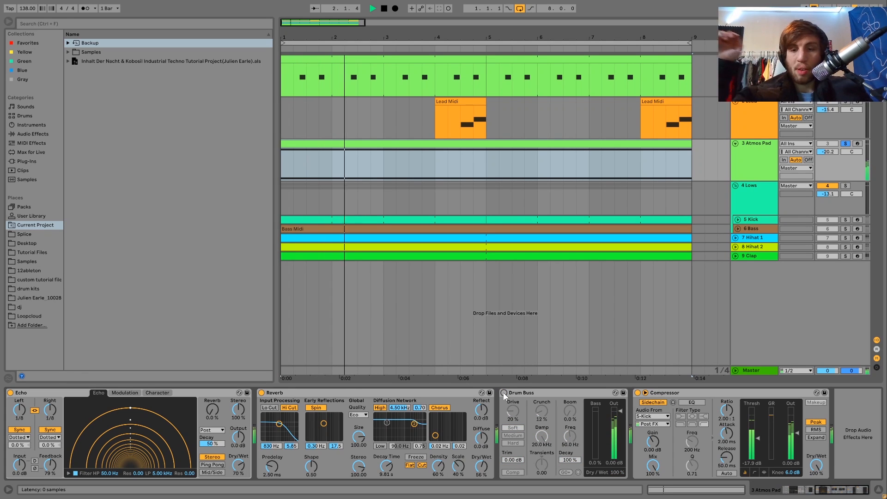
left_click(504, 393)
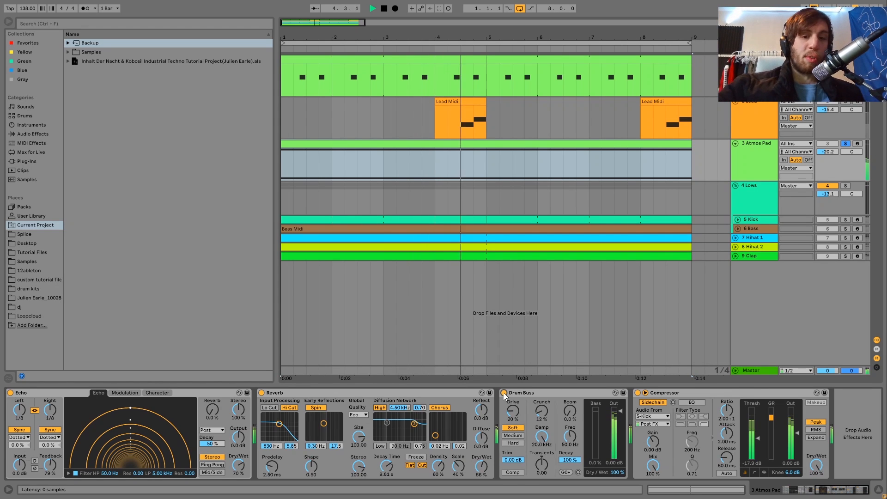
key("space")
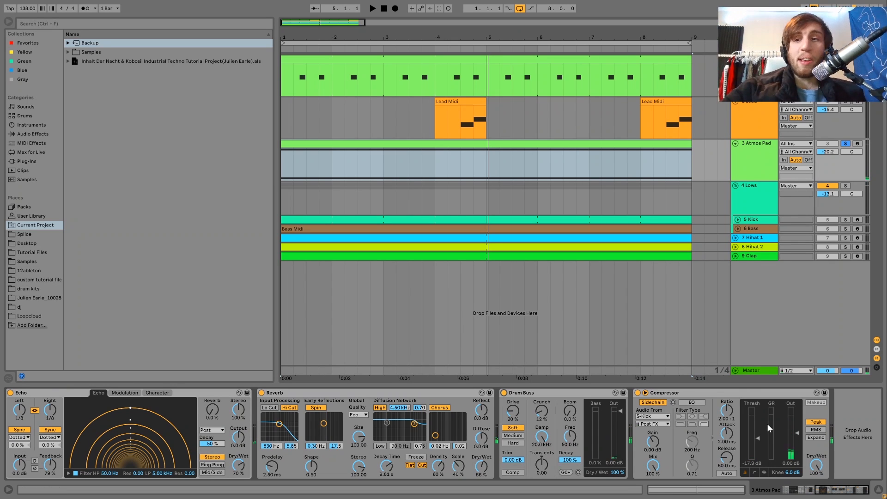
Step: Show the Kick track's devices, solo the track and play it
left_click(753, 219)
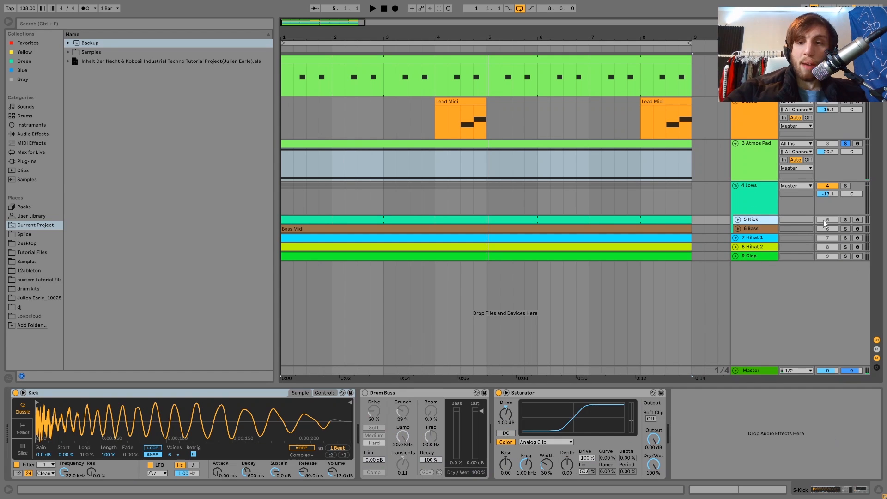
left_click(846, 220)
key("space")
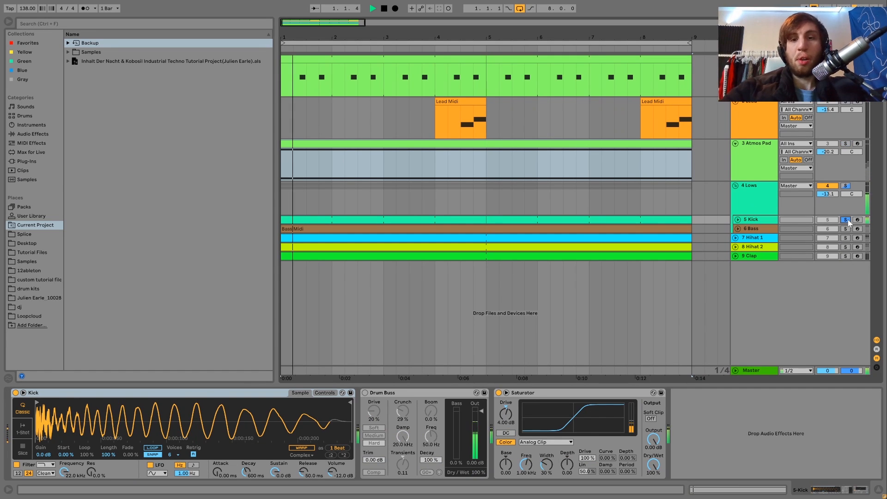
Step: Delete the disabled Drum Buss from the Kick track and play the soloed kick with its Saturator
left_click(412, 391)
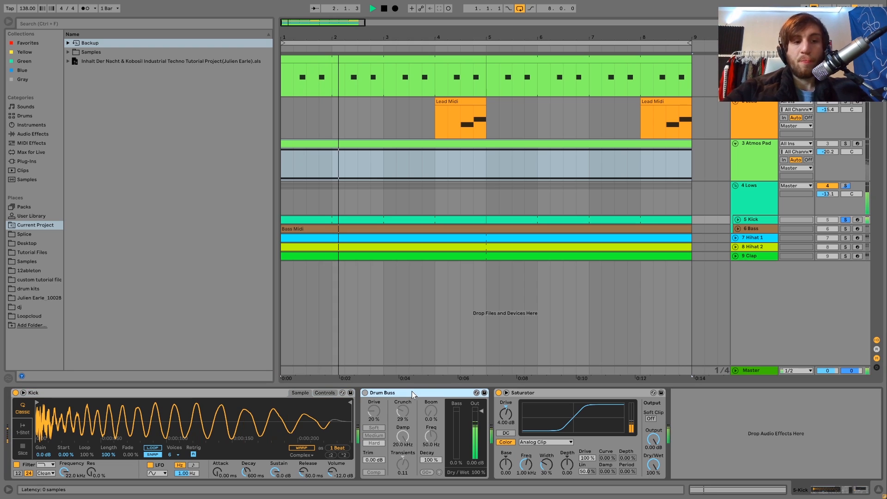
key("Delete")
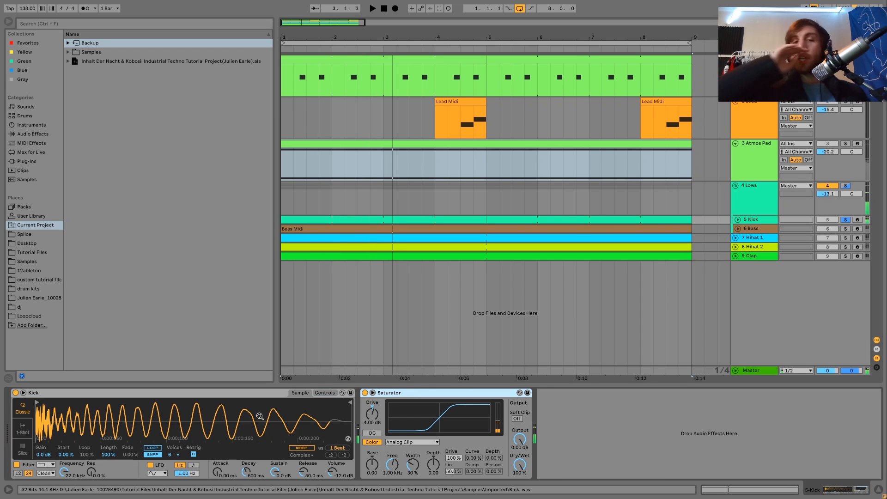
key("space")
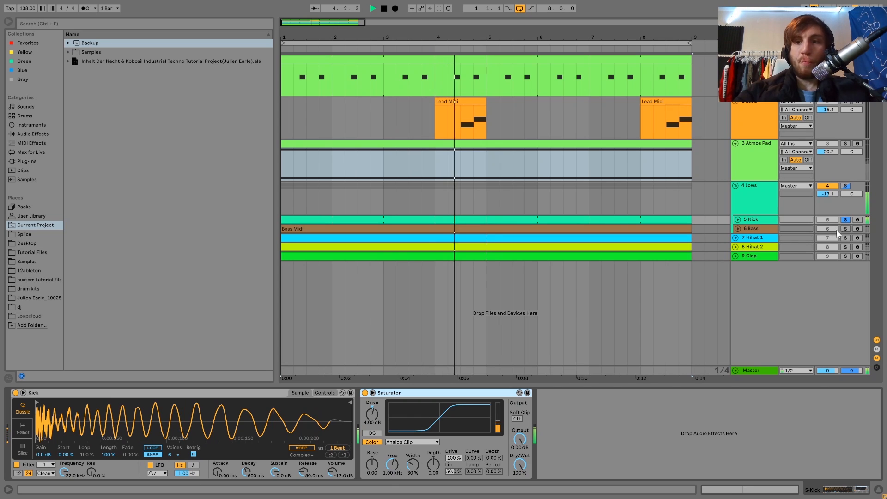
key("space")
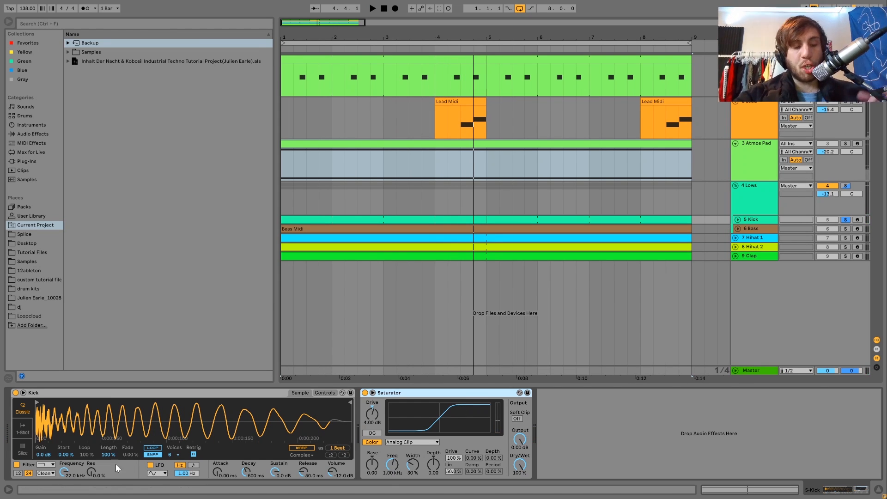
Step: Examine the kick sample's waveform from its opening transient to its tail and play the soloed kick
left_click_drag(44, 419, 43, 471)
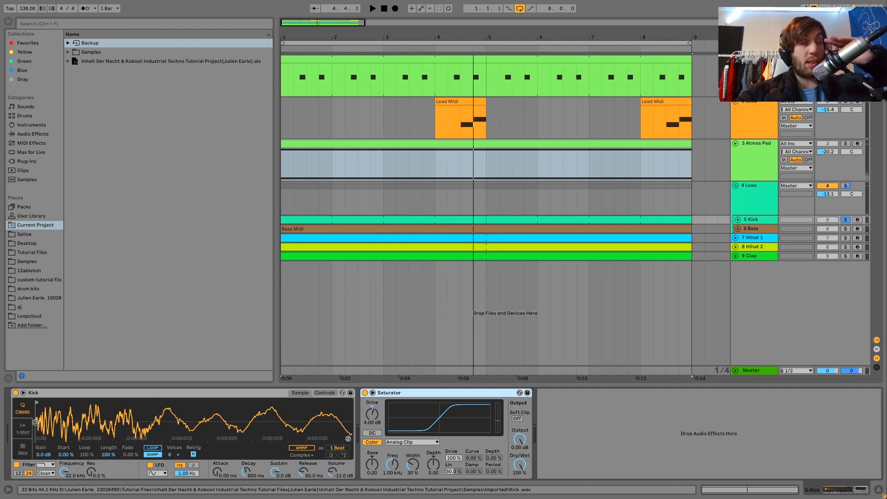
left_click_drag(35, 423, 221, 380)
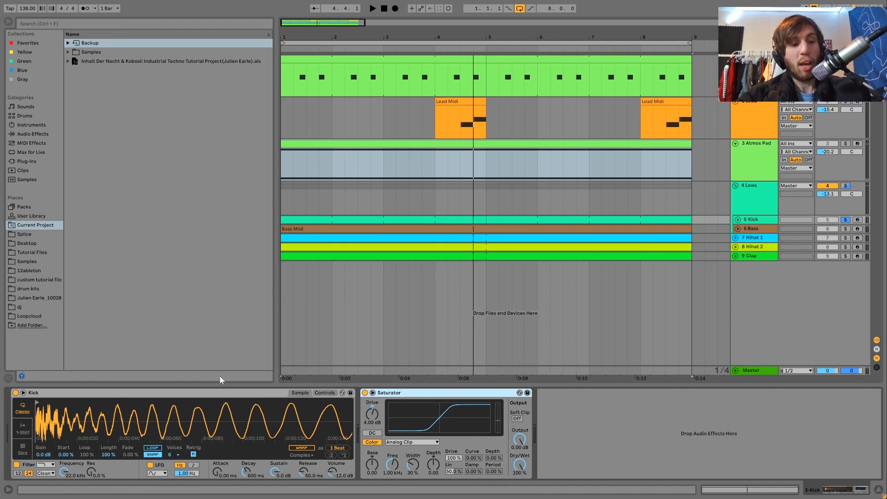
left_click_drag(221, 432, 221, 384)
left_click(350, 403)
mouse_move(349, 403)
left_mouse_down()
mouse_move(37, 412)
mouse_move(61, 423)
mouse_move(350, 423)
left_mouse_up()
key("space")
key("space")
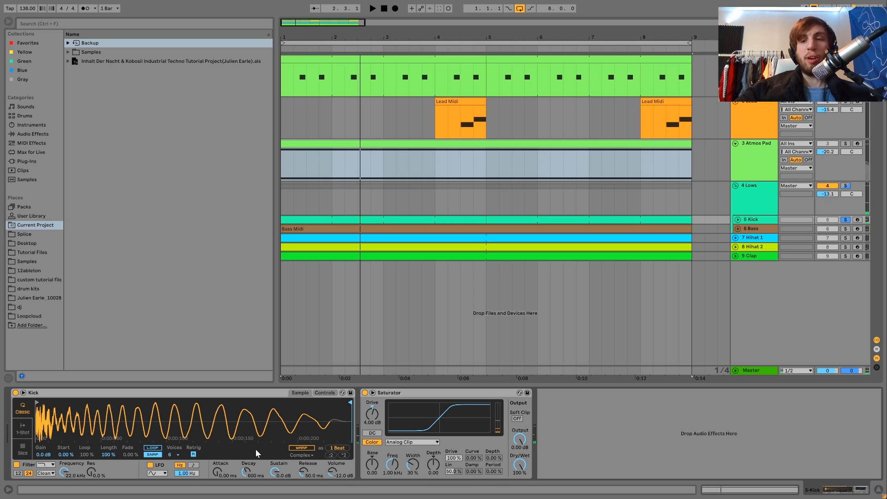
key("space")
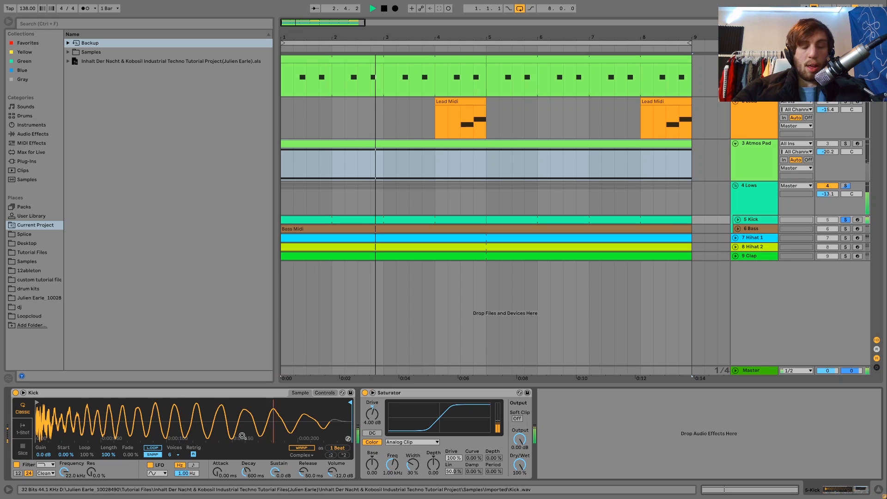
key("space")
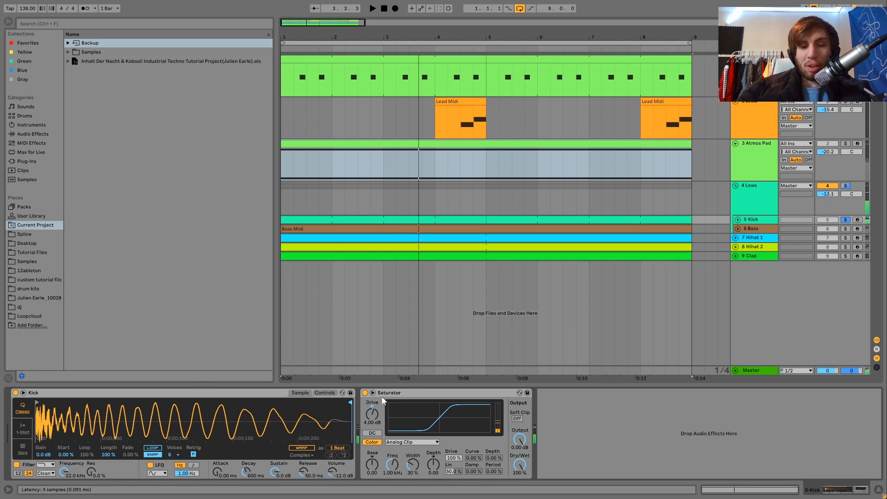
Step: Compare the soloed kick with its Saturator bypassed and active, leaving the Saturator on
left_click(365, 393)
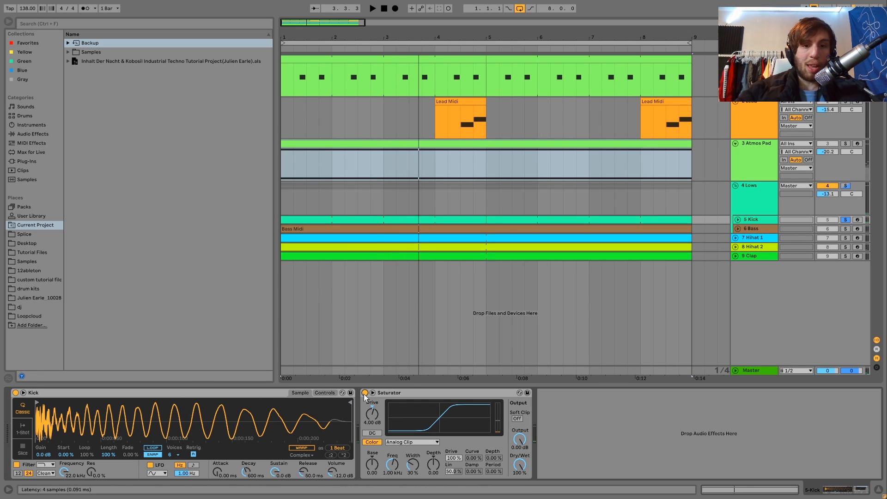
key("space")
left_click(365, 394)
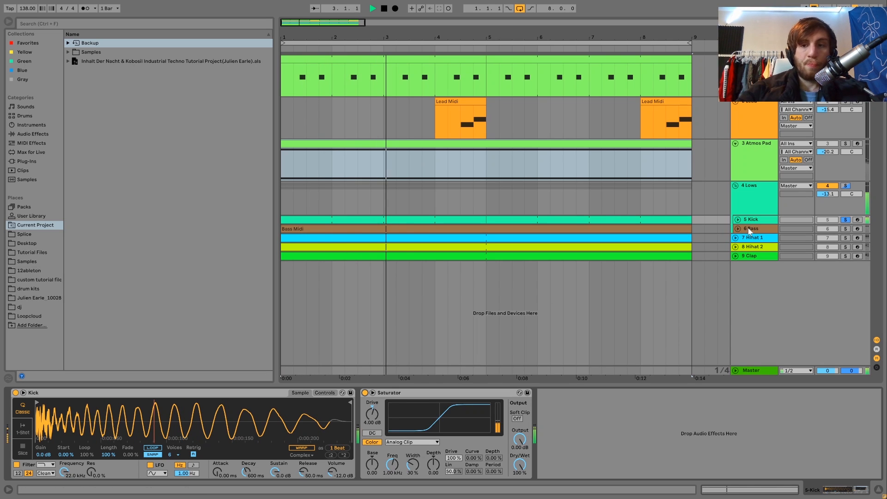
key("space")
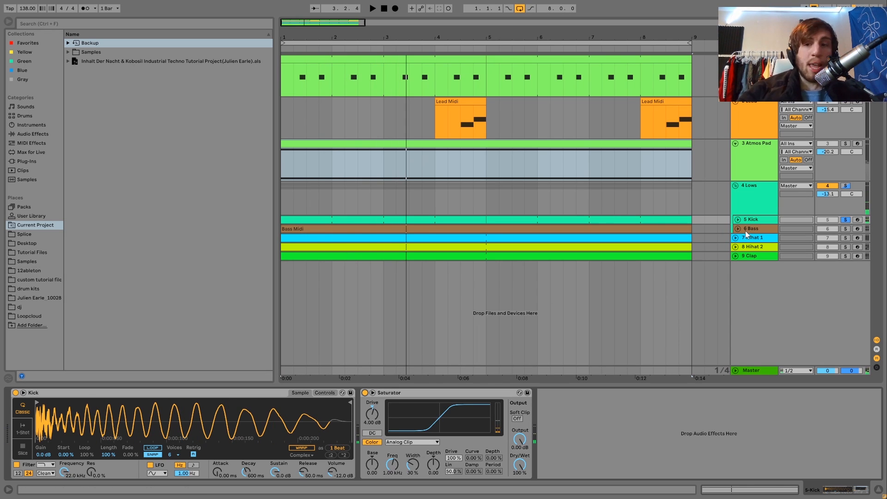
Step: Unfold the Bass track, solo it and play its Bass Midi clip from the start
left_click(745, 231)
left_click(738, 228)
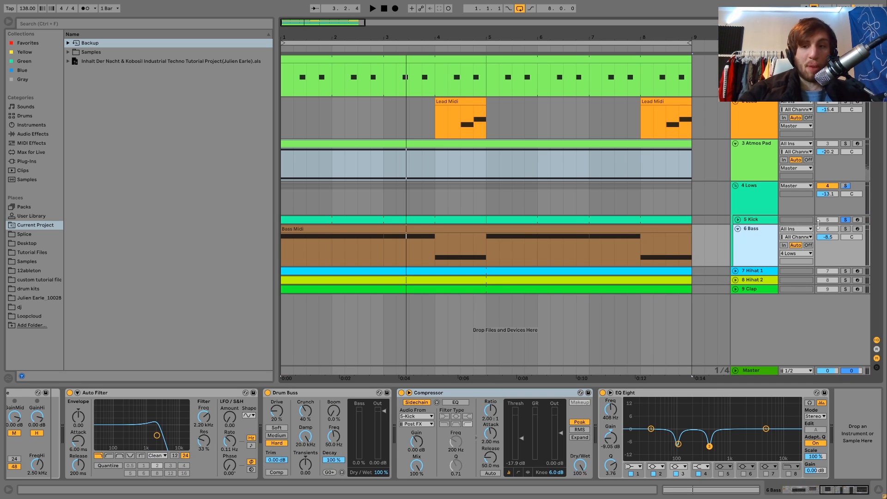
left_click(845, 230)
left_click(531, 228)
key("space")
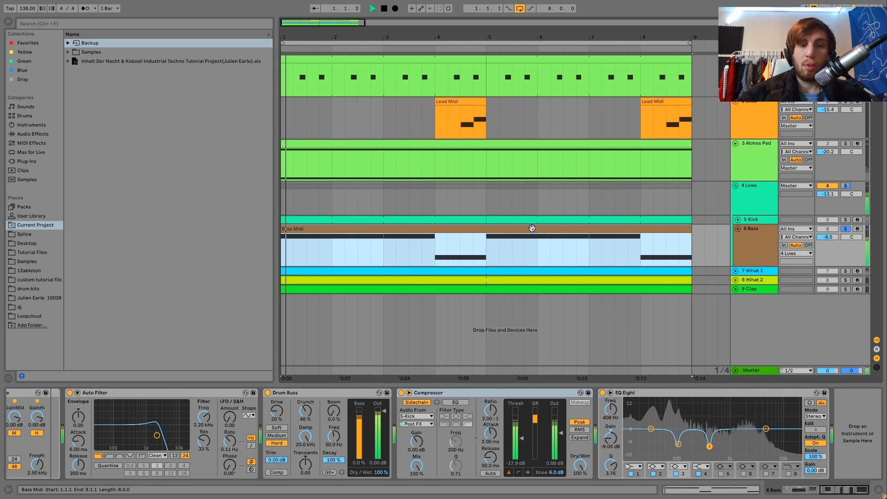
Step: View the Bass track's Instrument Rack, open the Bass Midi clip's notes and stop playback
scroll(250, 402, "up", 10)
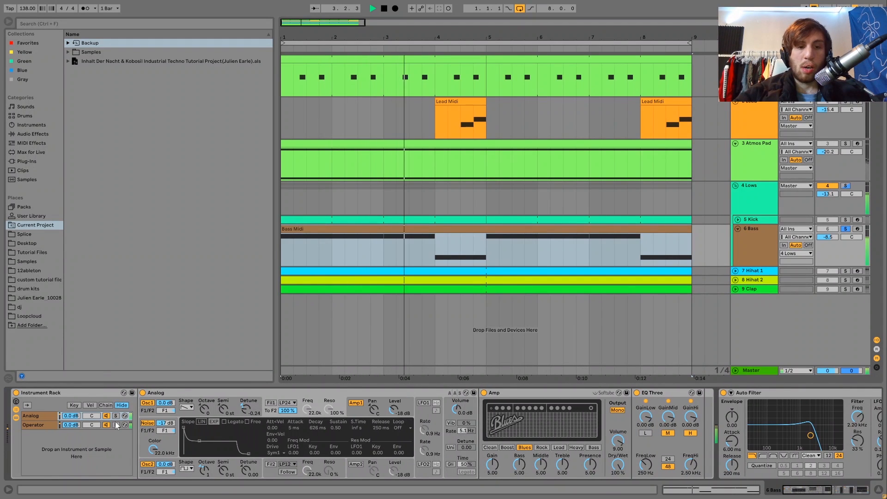
double_click(431, 230)
key("space")
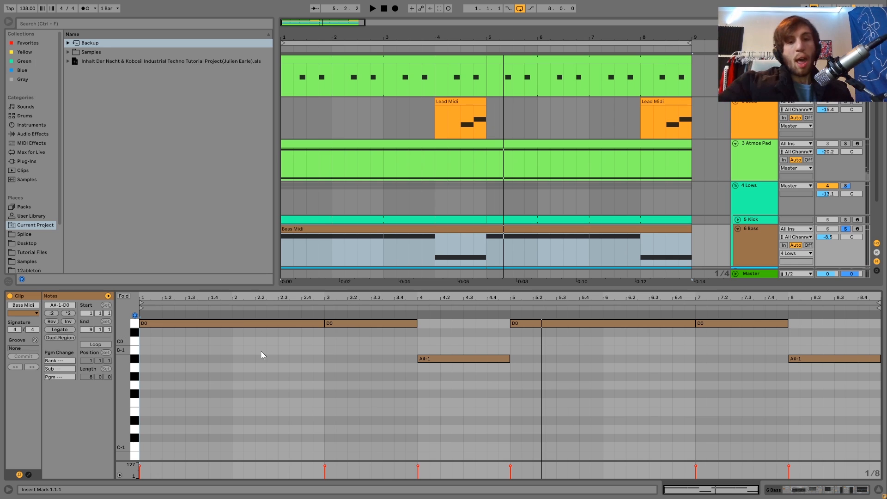
Step: Transpose the bar 4 note of the Bass Midi clip up an octave and down a semitone to A0
left_click_drag(419, 340, 511, 345)
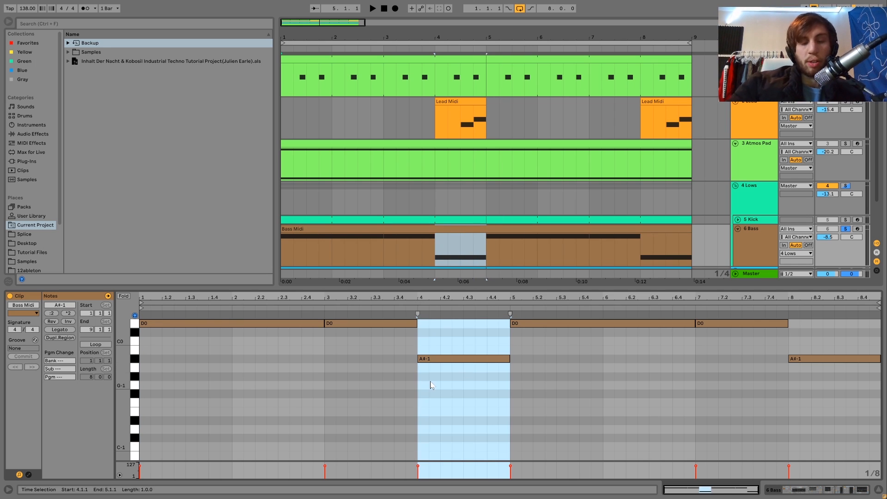
left_click(436, 358)
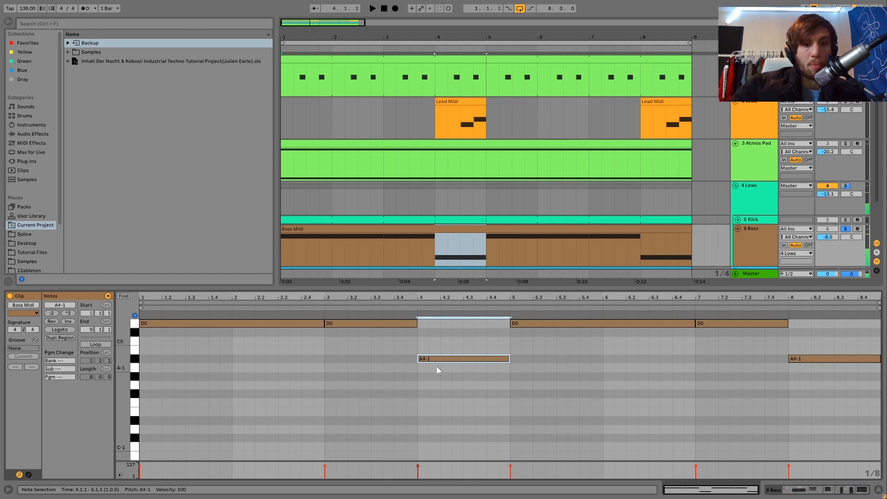
scroll(437, 367, "up", 3)
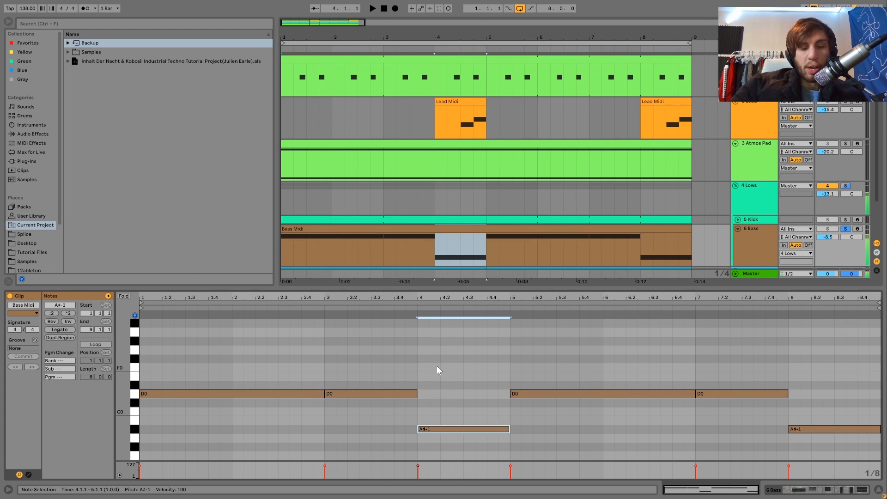
key("shift+Up")
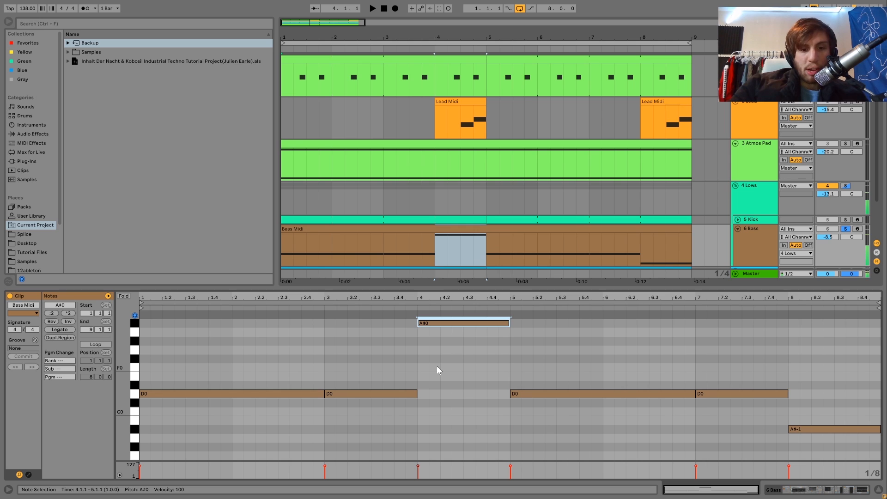
key("Down")
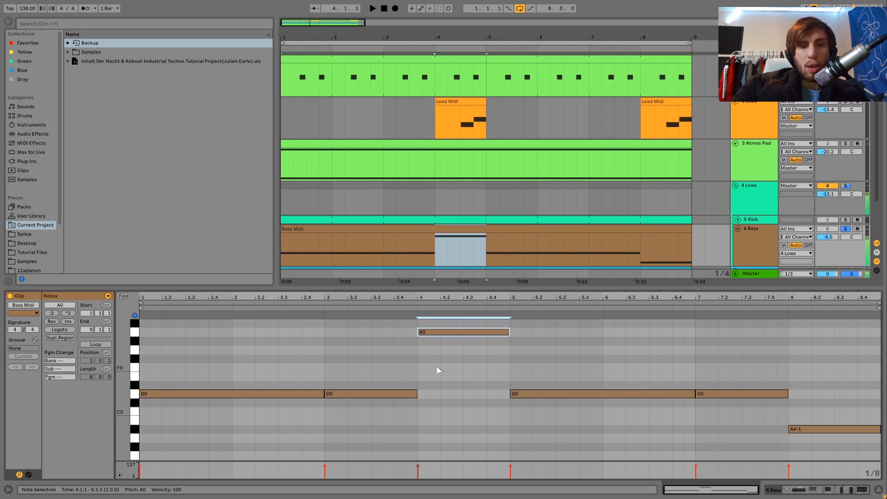
Step: Audition the bar 4 bass note at A#0 and A0 against the D0 note in bar 3
left_click(387, 396)
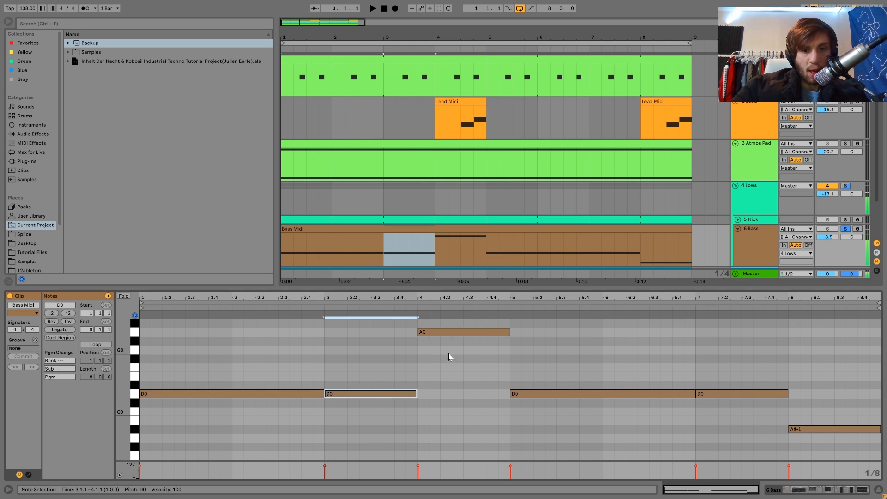
left_click(443, 336)
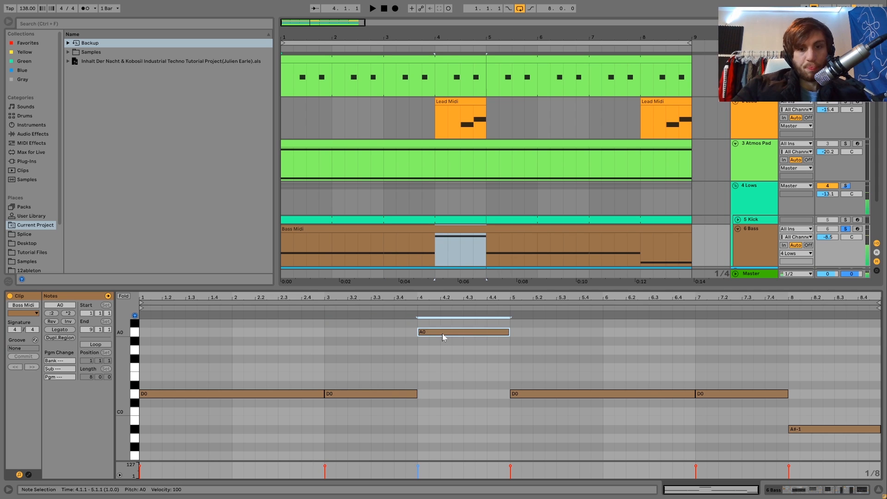
key("Up")
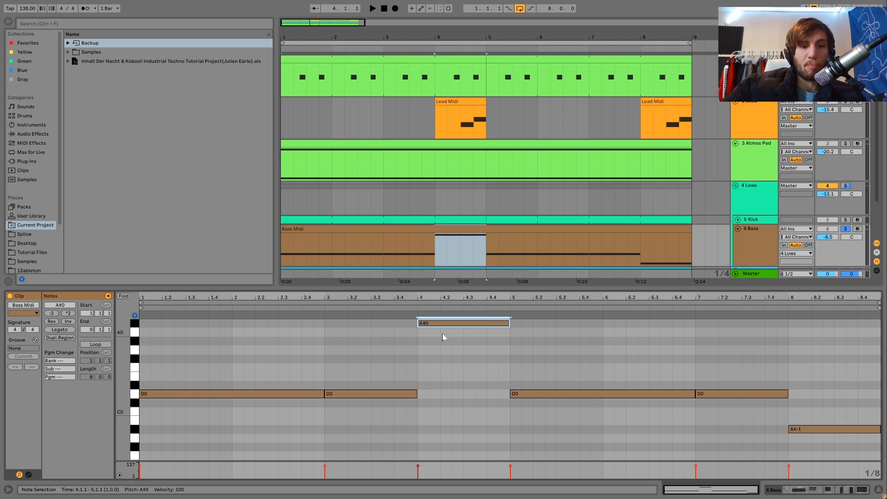
key("Down")
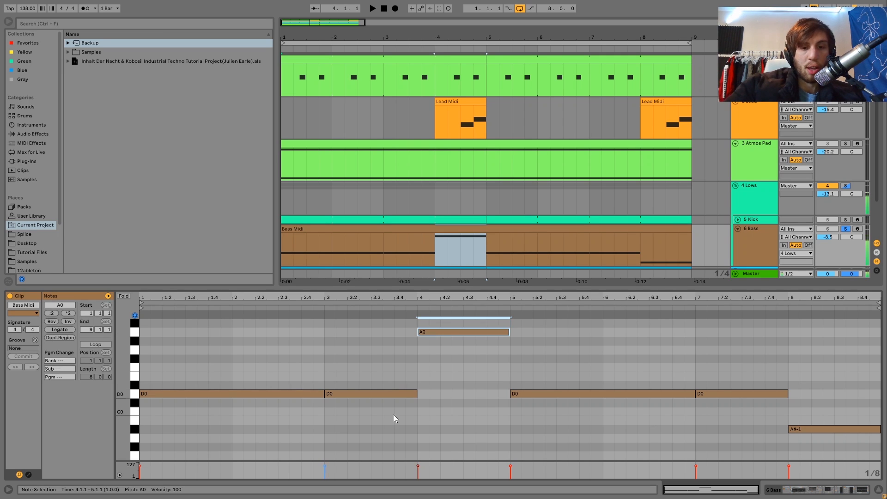
left_click(386, 394)
Step: Raise the bar 4 bass note to A#0 and drop it an octave to A#-1
left_click(480, 317)
key("Up")
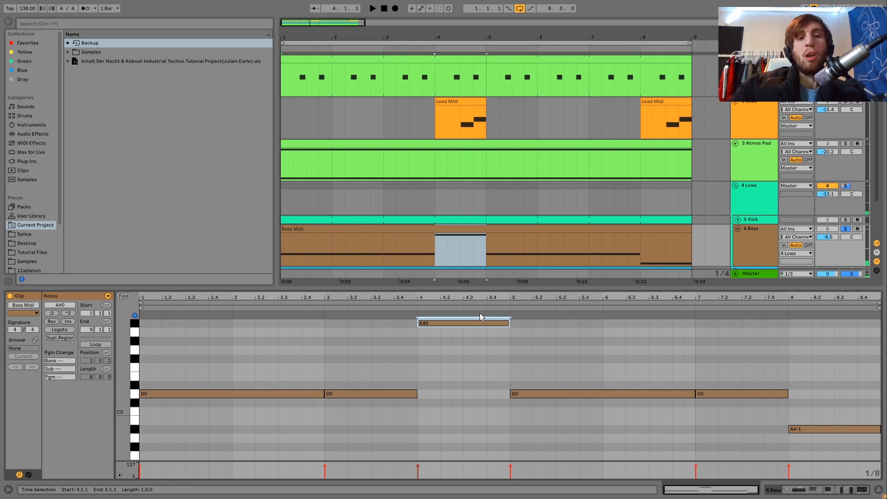
left_click(424, 325)
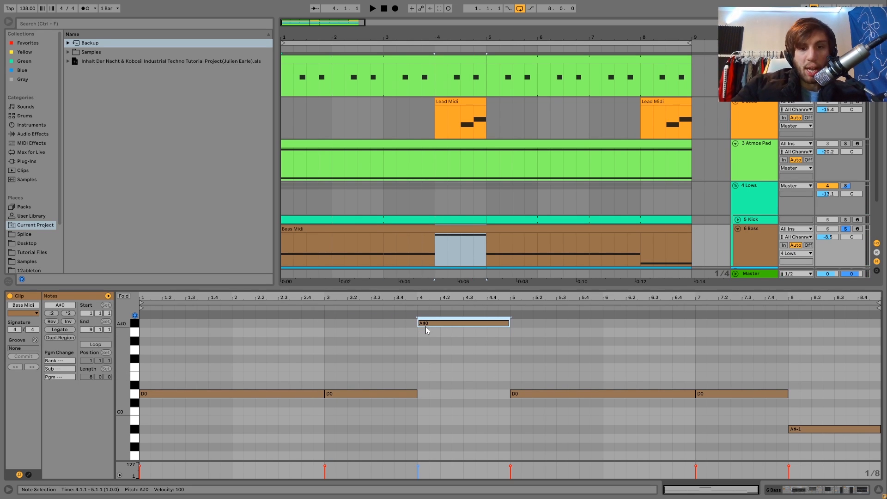
key("shift+Down")
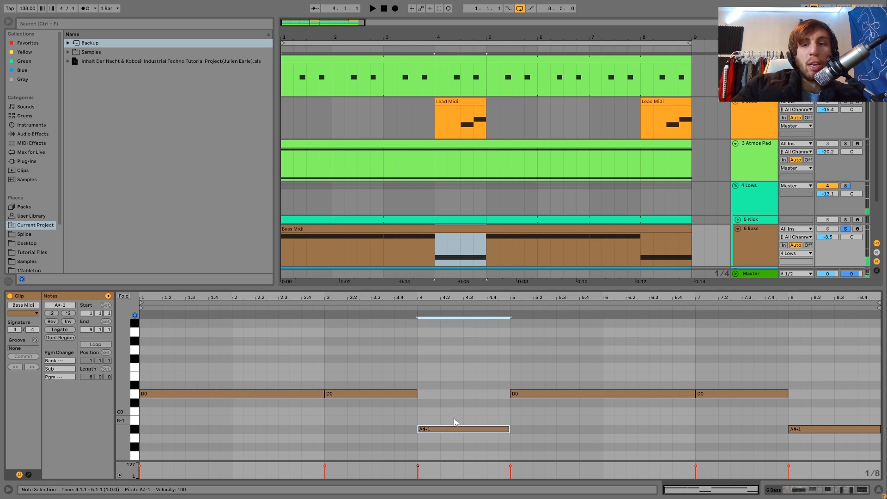
Step: Show the Bass track's device chain, unsolo the track and select its Bass Midi clip
left_click(745, 243)
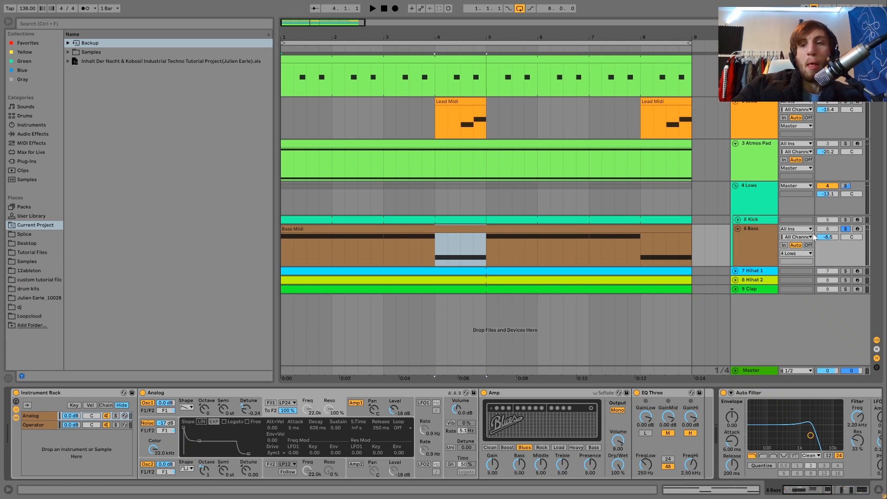
left_click(846, 229)
left_click(581, 231)
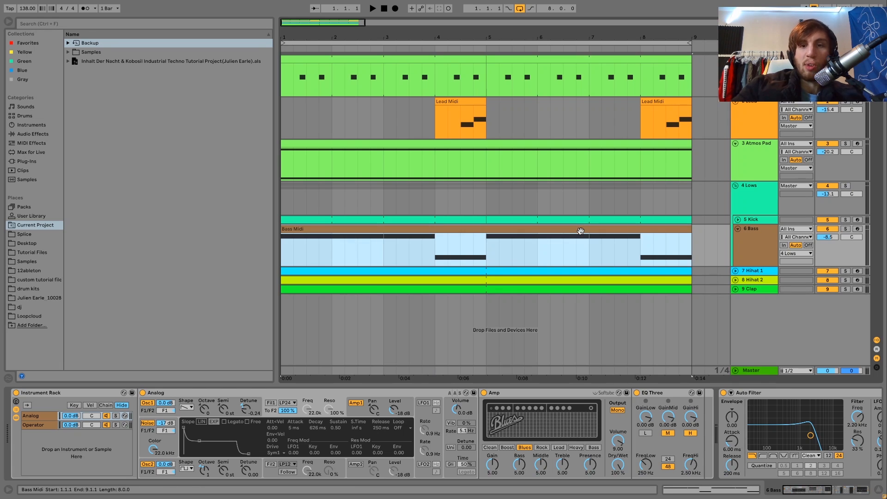
Step: Review the notes of the whole Bass Midi clip and return to the Bass track's device chain
double_click(580, 230)
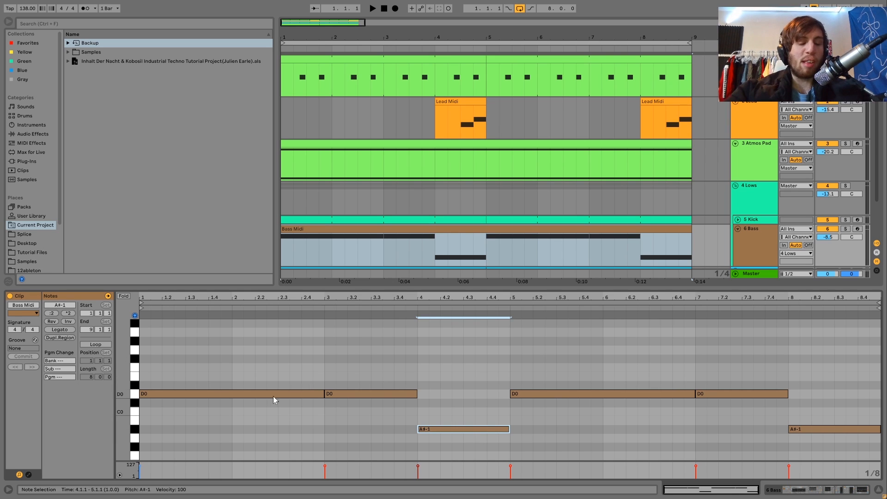
left_click(755, 247)
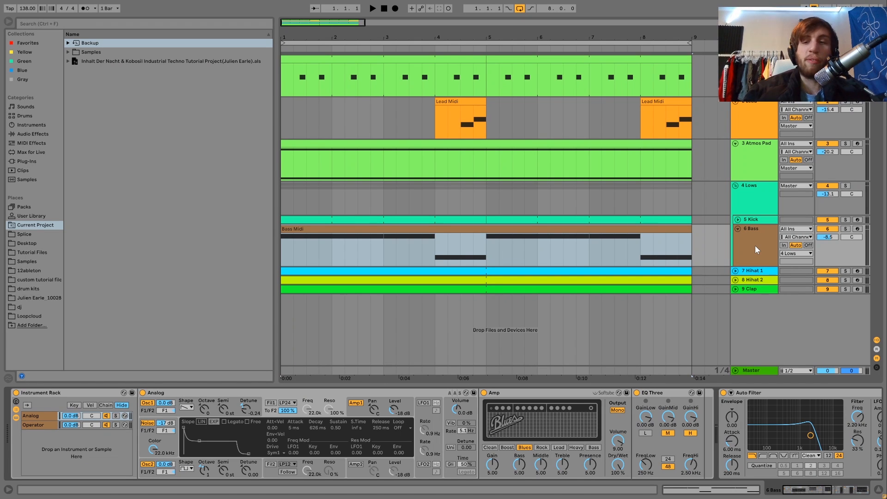
left_click(613, 230)
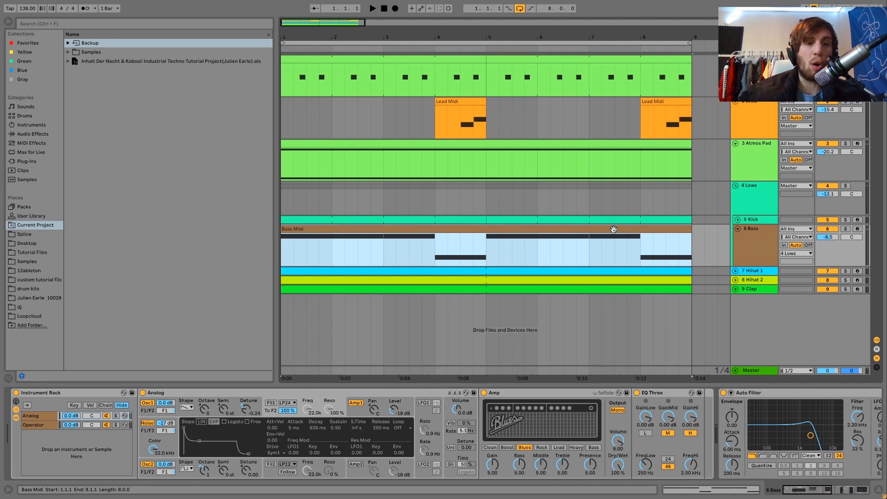
Step: Play the full mix from beat 3.3 with the insert marker on the Bass track
left_click(385, 257)
left_click(408, 256)
key("space")
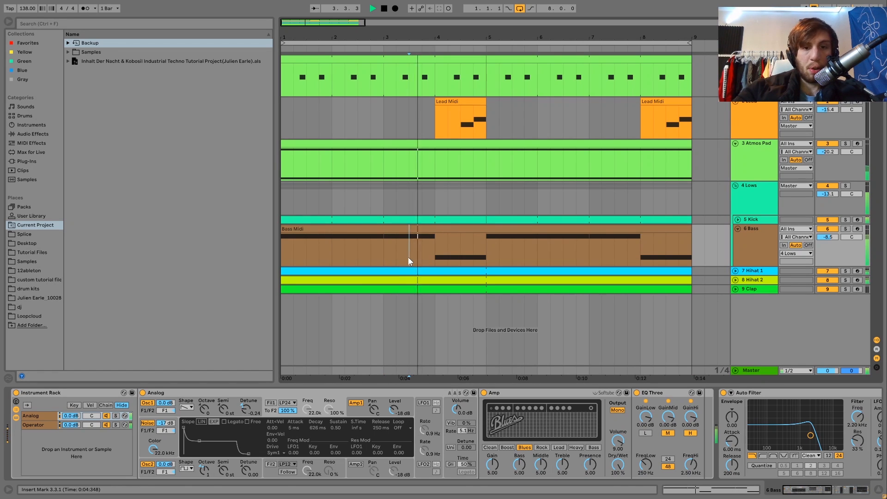
Step: Solo the Bass track, audition it, and check its Bass Midi clip notes before returning to the device chain
left_click(846, 229)
key("space")
key("space")
double_click(405, 237)
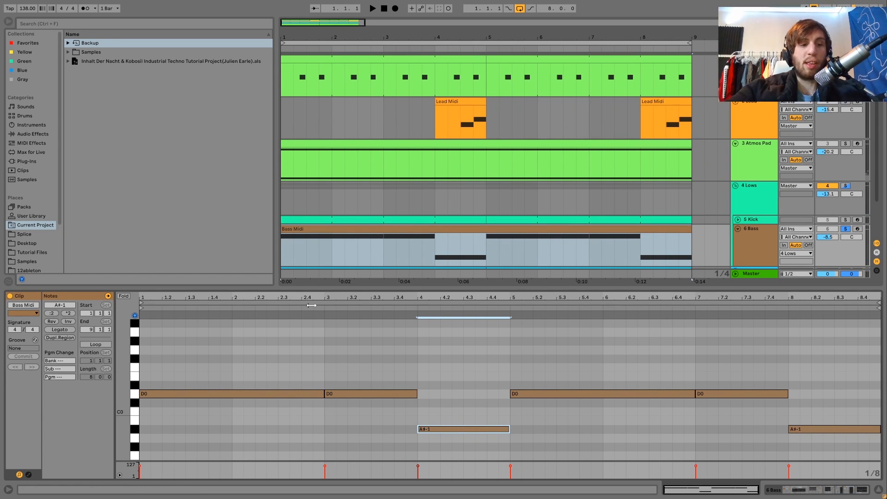
left_click(752, 241)
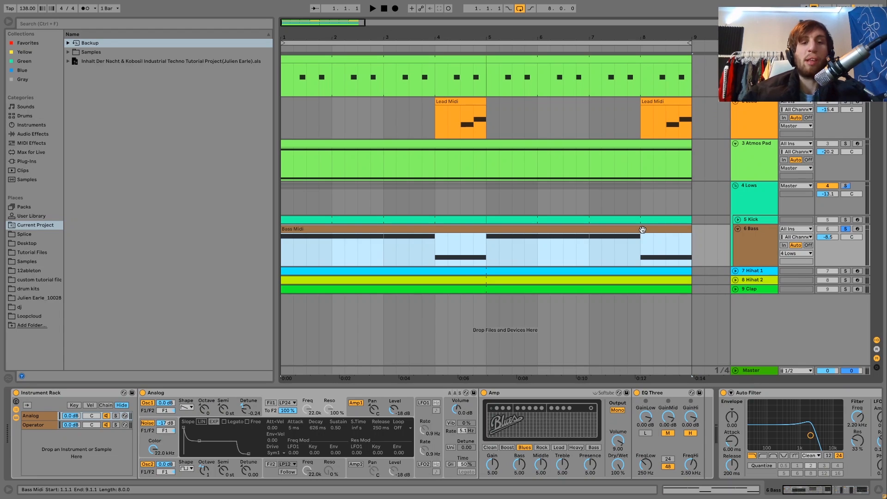
Step: Audition the Operator and Analog chains of the Bass Instrument Rack one at a time, ending with Analog soloed
left_click(114, 418)
key("space")
left_click(117, 426)
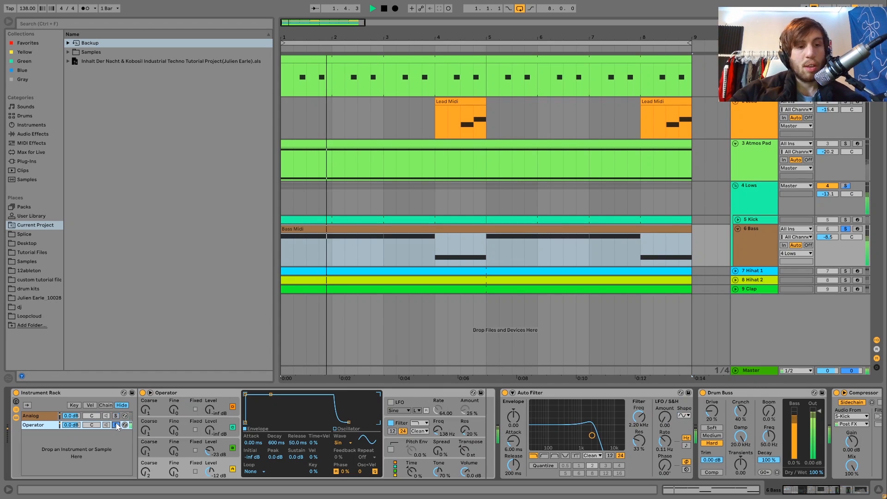
key("space")
left_click(116, 418)
key("space")
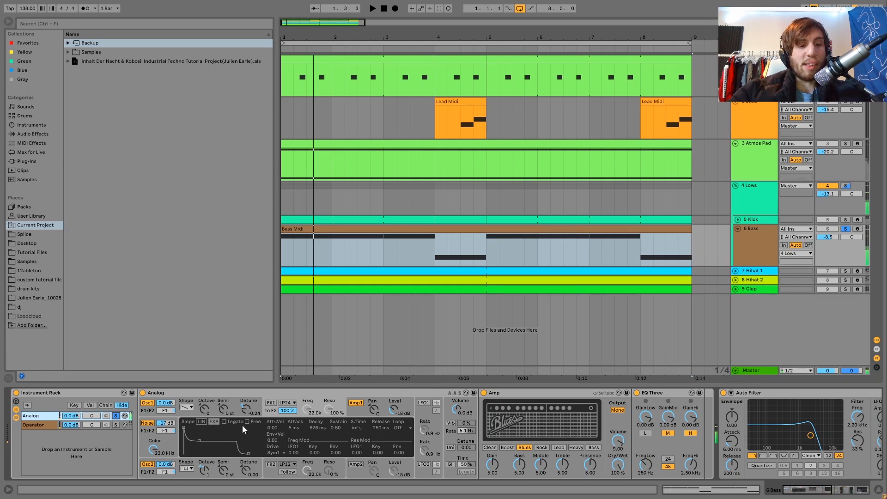
Step: Inspect the Analog synth's oscillator 1, oscillator 2 and Amp1 envelope settings
scroll(346, 424, "right", 2)
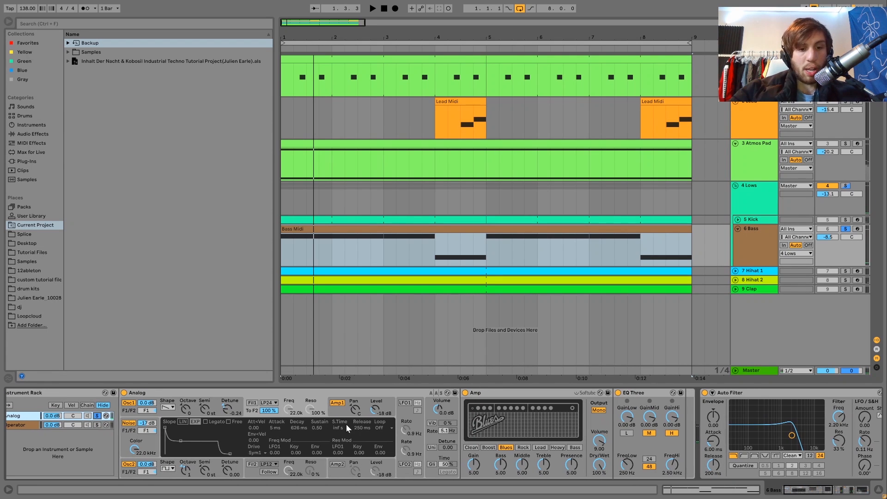
left_click(174, 415)
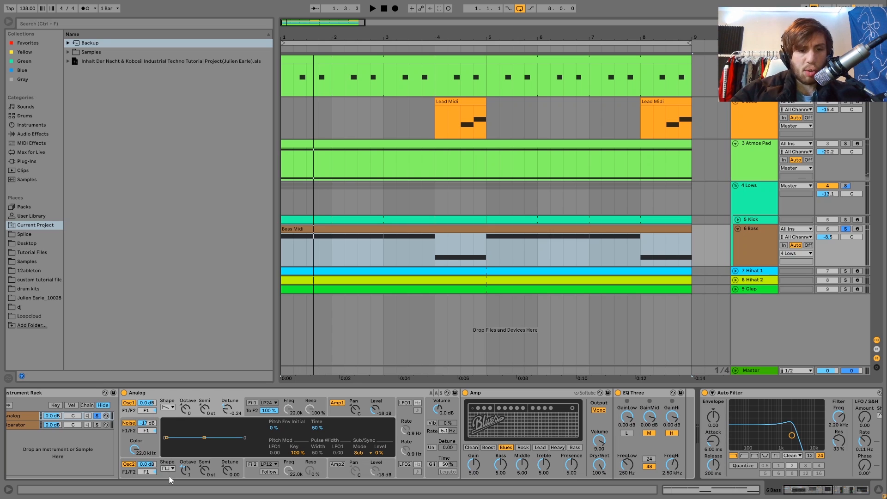
left_click(202, 471)
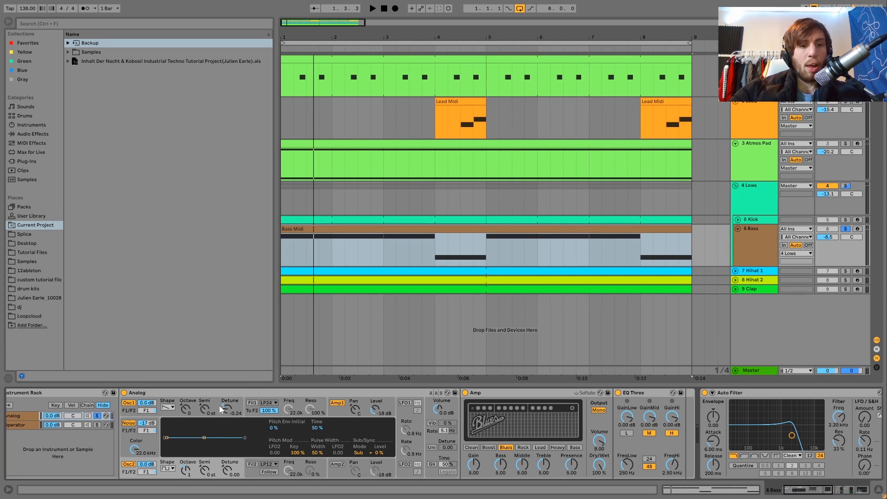
left_click(337, 409)
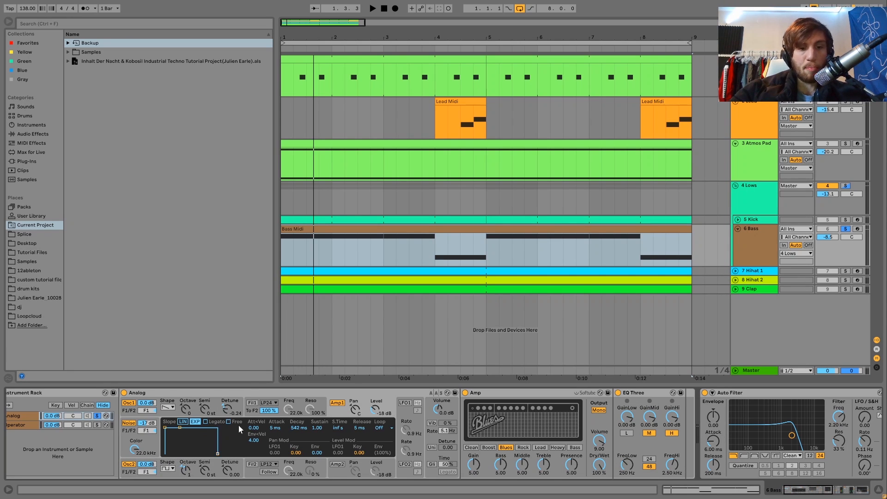
scroll(323, 436, "right", 3)
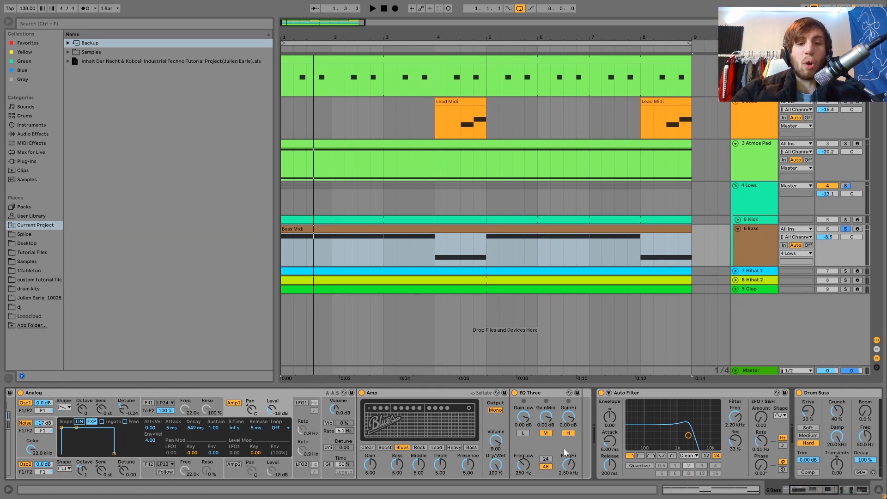
Step: Compare the Analog bass layer with the Amp effect bypassed and switched back on during playback
left_click(361, 393)
key("space")
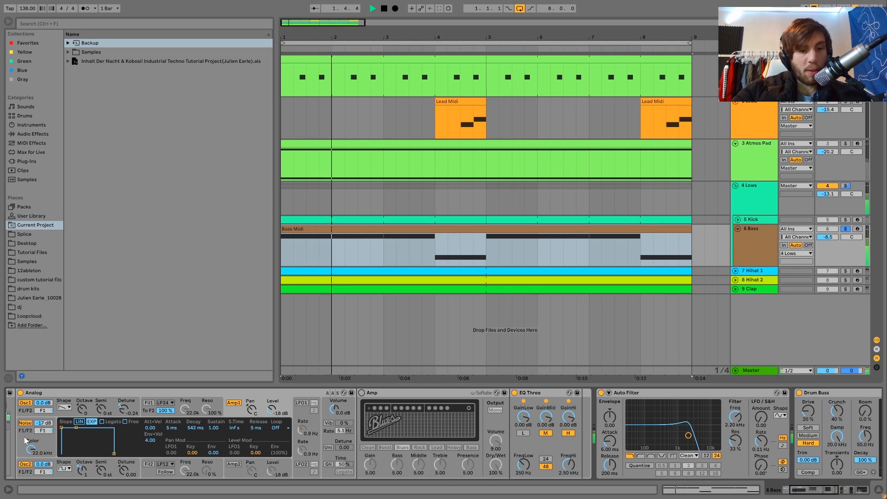
key("space")
key("space")
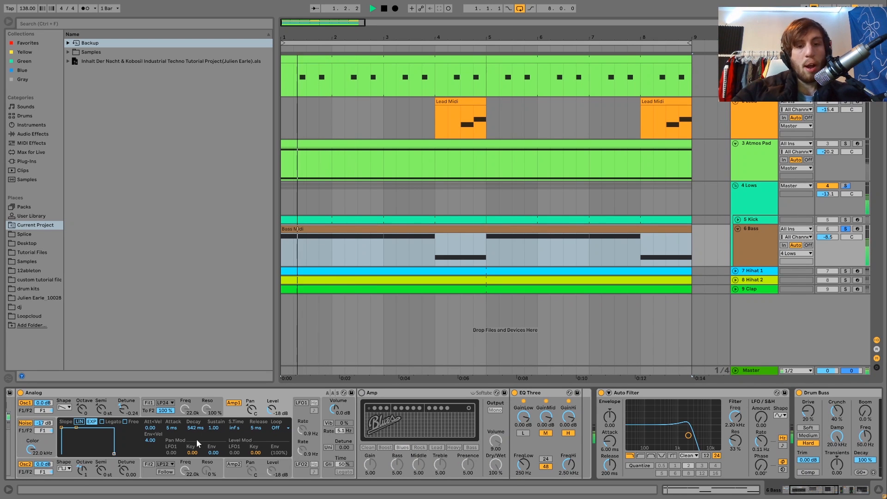
left_click(362, 392)
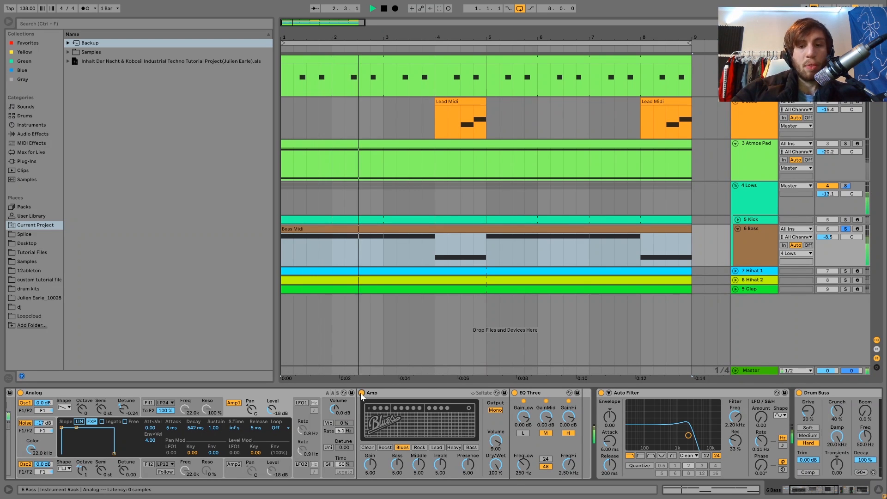
Step: Compare the Analog bass layer with the Auto Filter bypassed and active, replaying from the start
left_click(601, 393)
left_click(601, 392)
key("space")
key("space")
key("space")
key("space")
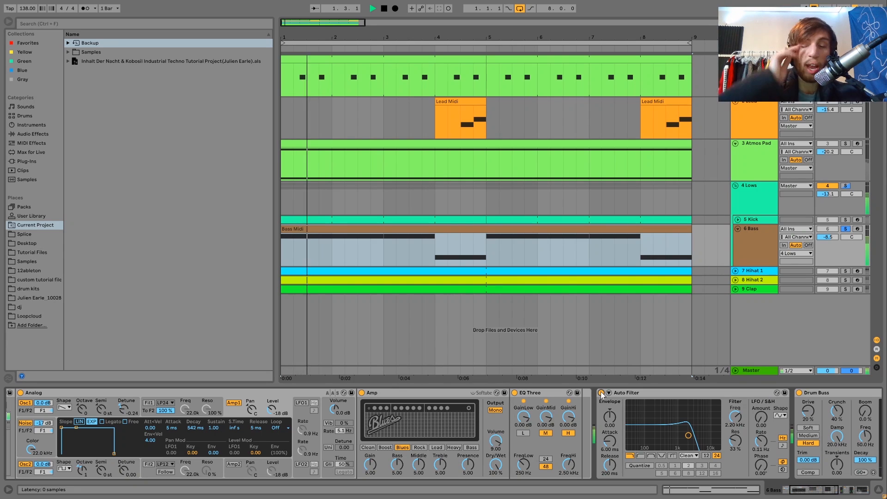
key("space")
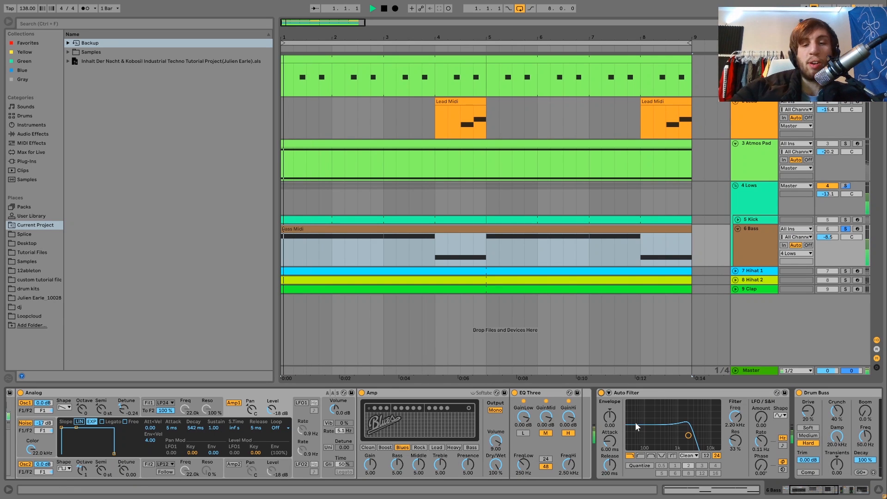
key("space")
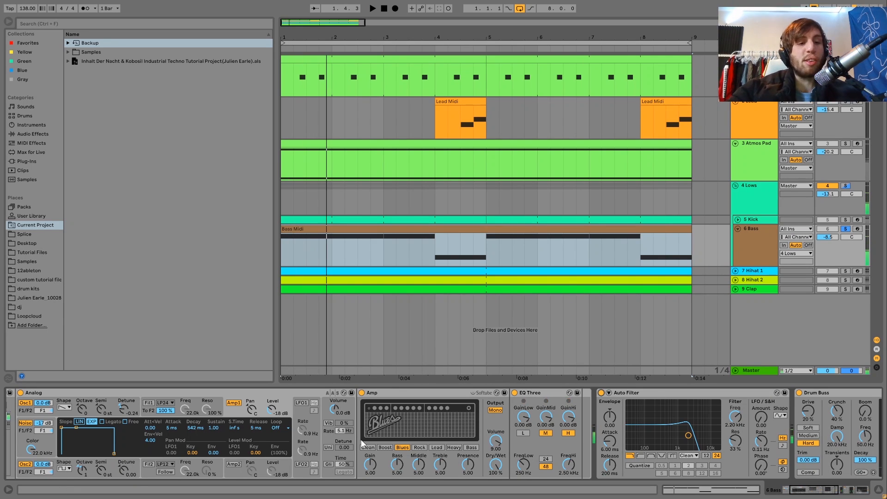
key("space")
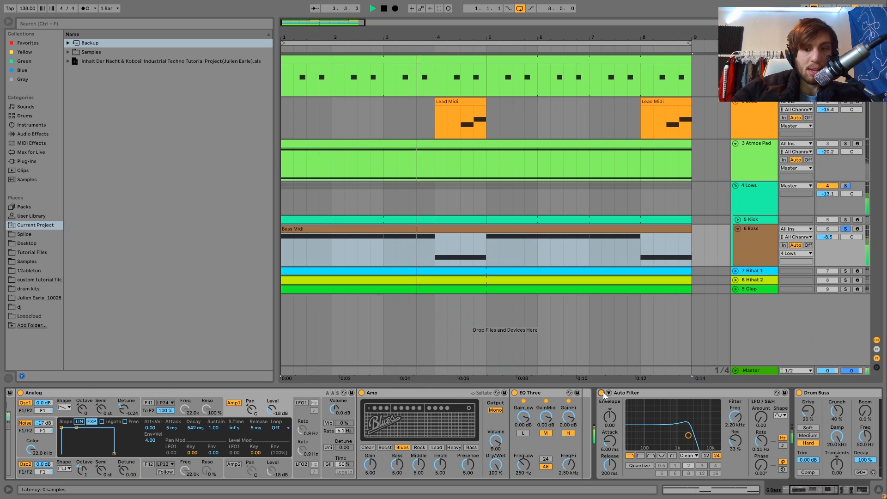
key("space")
Step: Open the Auto Filter cutoff to 19.9 kHz, audition the bass, and return the cutoff to 2.20 kHz
left_click_drag(738, 424, 737, 398)
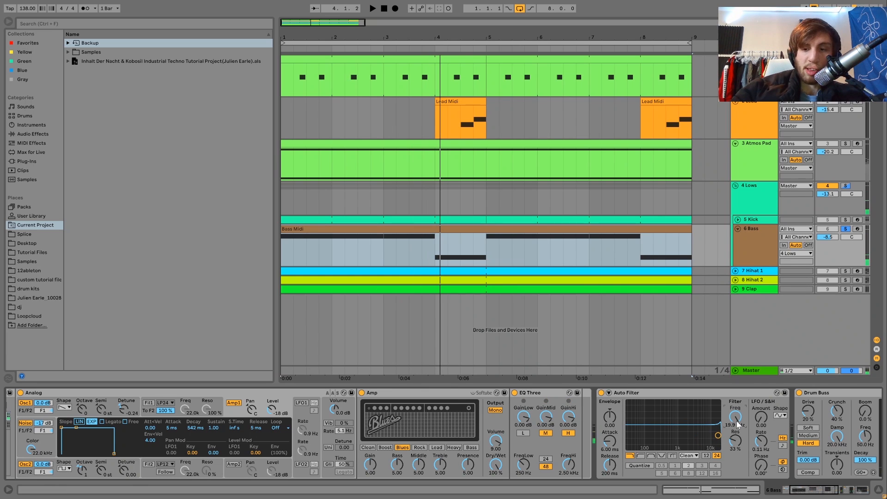
key("space")
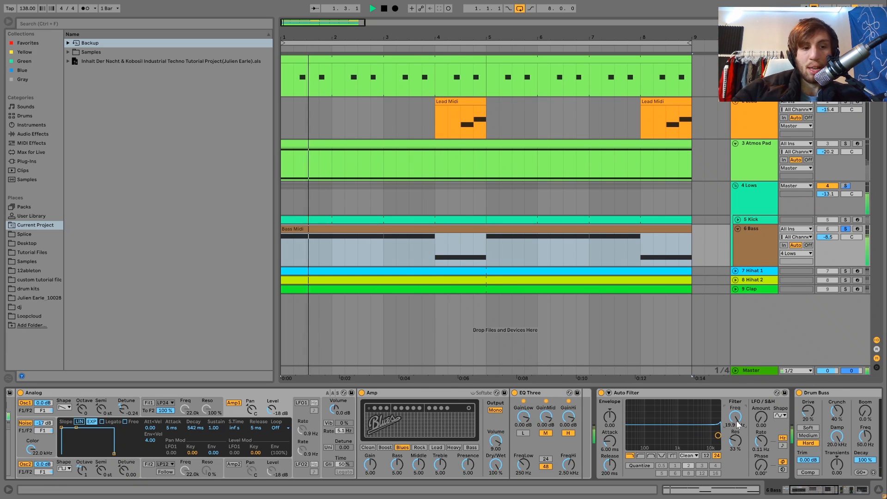
left_click_drag(738, 425, 738, 451)
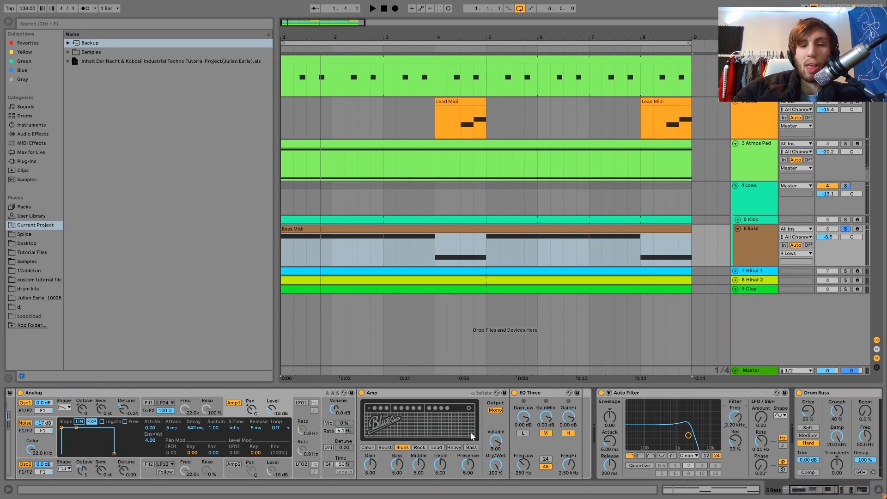
Step: Point out the Amp and EQ Three devices during playback and look over the whole Analog chain
left_click(381, 396)
key("space")
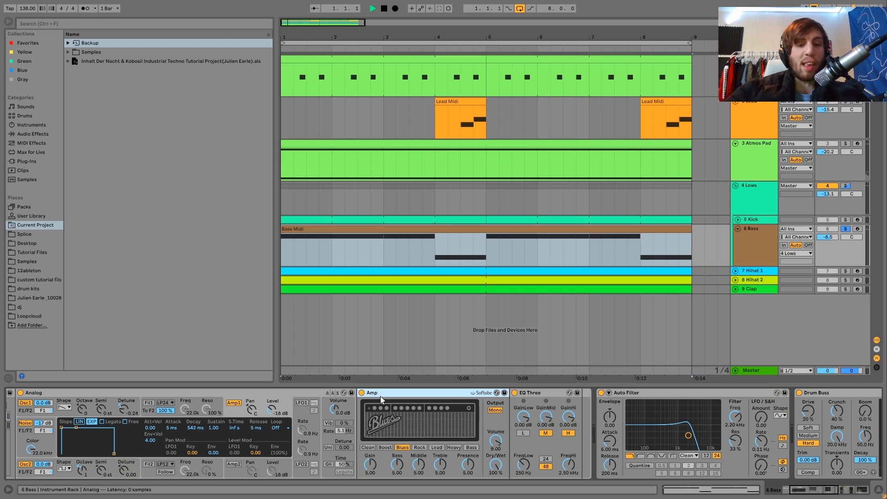
left_click(526, 395)
key("space")
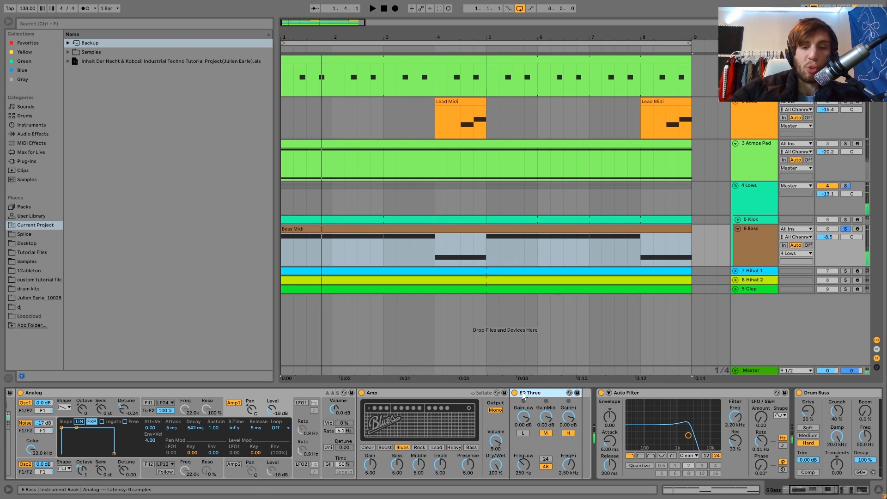
scroll(354, 439, "left", 3)
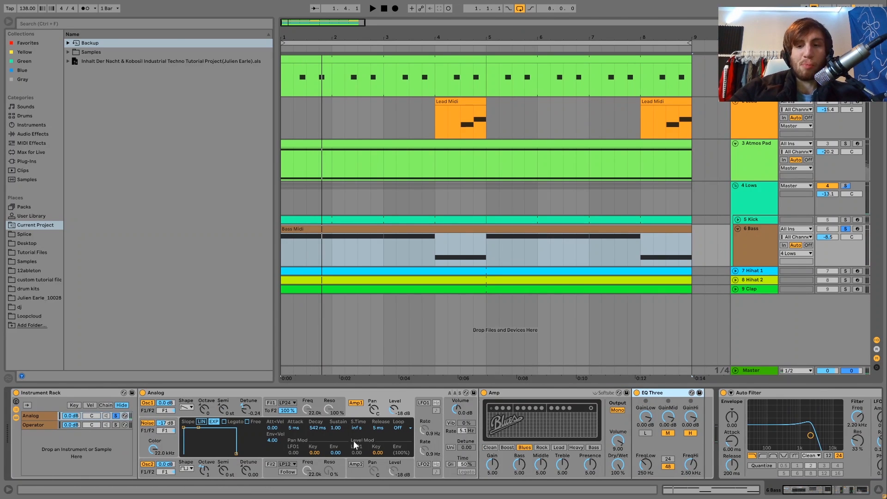
scroll(353, 439, "right", 5)
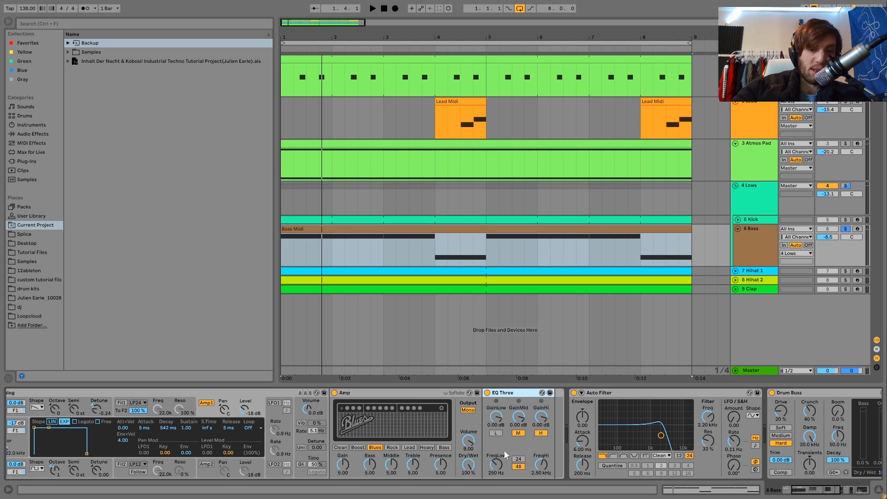
scroll(504, 450, "left", 5)
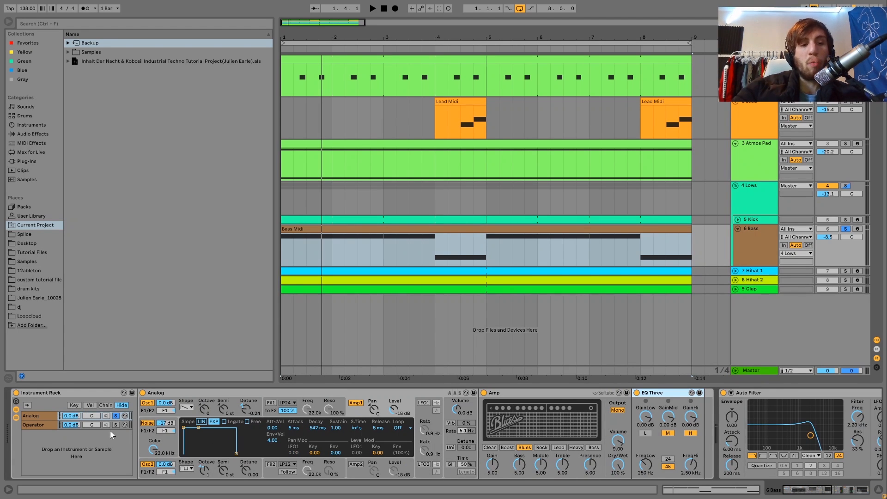
Step: Alternate the solo between the Operator and Analog chains to compare the two bass layers, ending on Analog
left_click(114, 425)
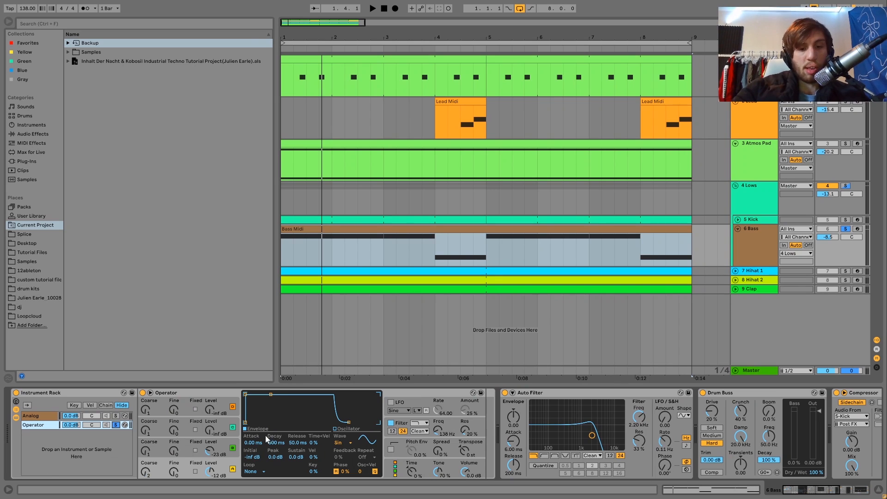
key("space")
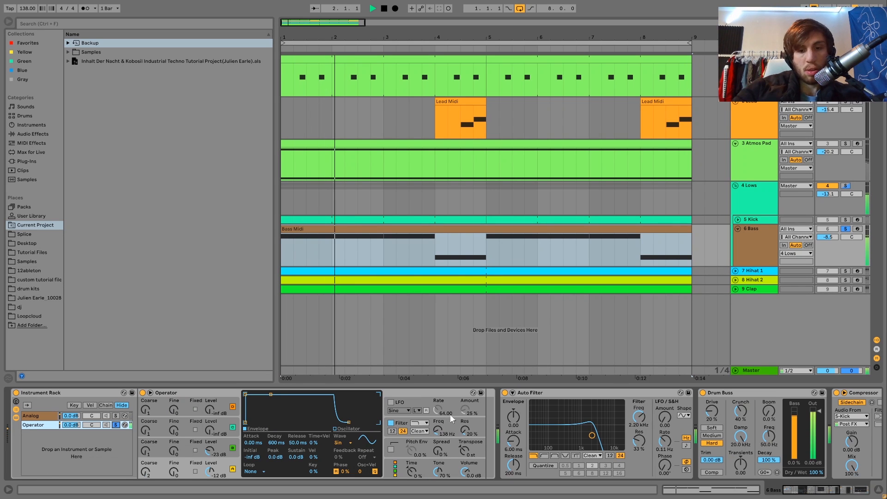
left_click(115, 416)
key("space")
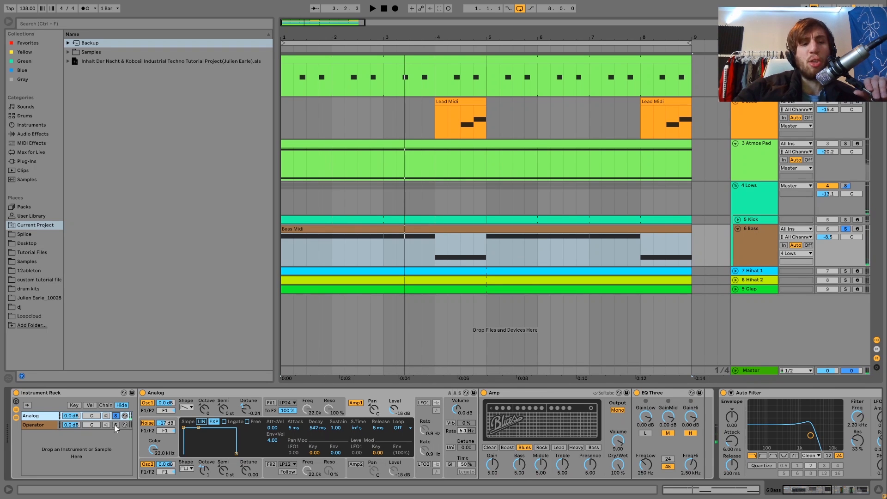
left_click(116, 425)
key("space")
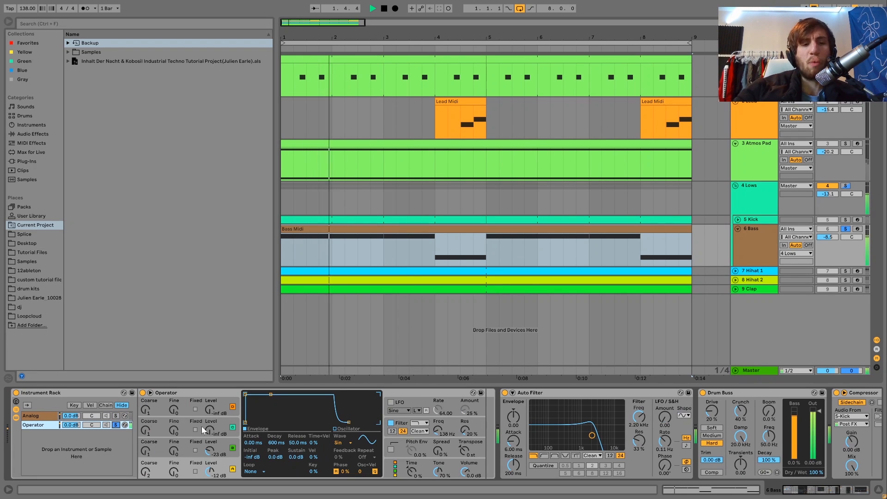
left_click(116, 416)
key("space")
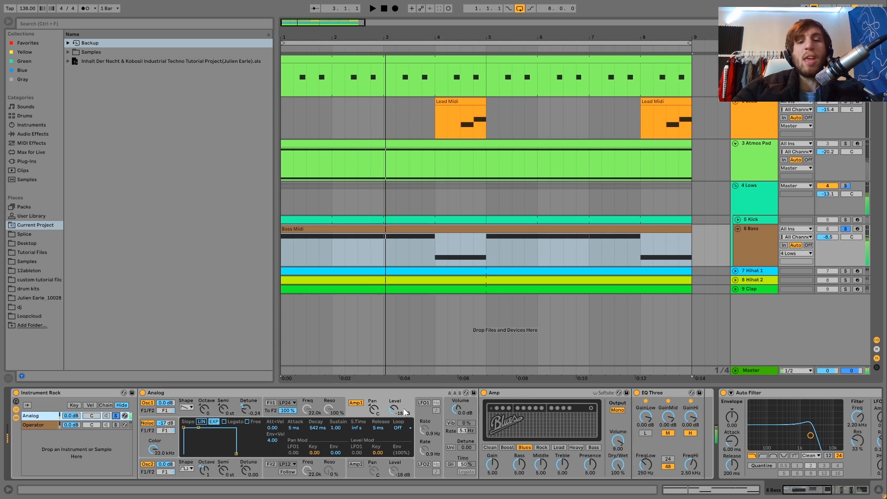
key("space")
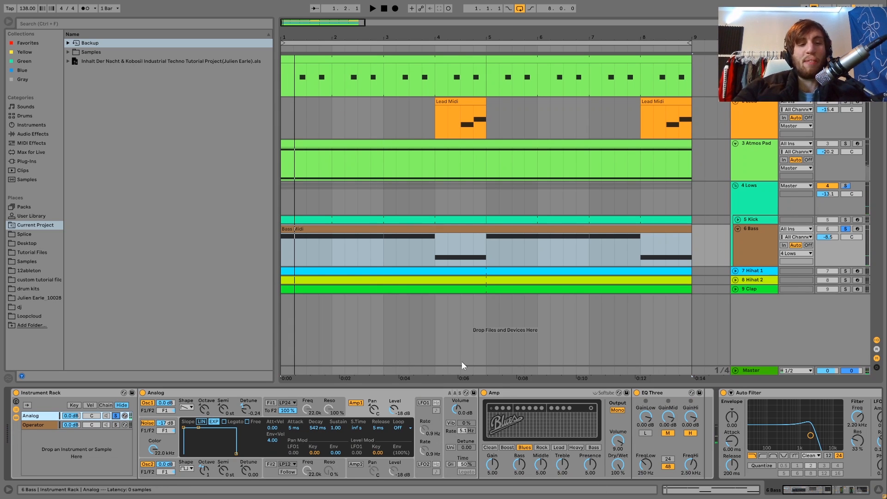
Step: Compare the Analog layer with EQ Three bypassed and active, and unsolo the Analog chain
left_click(636, 394)
key("space")
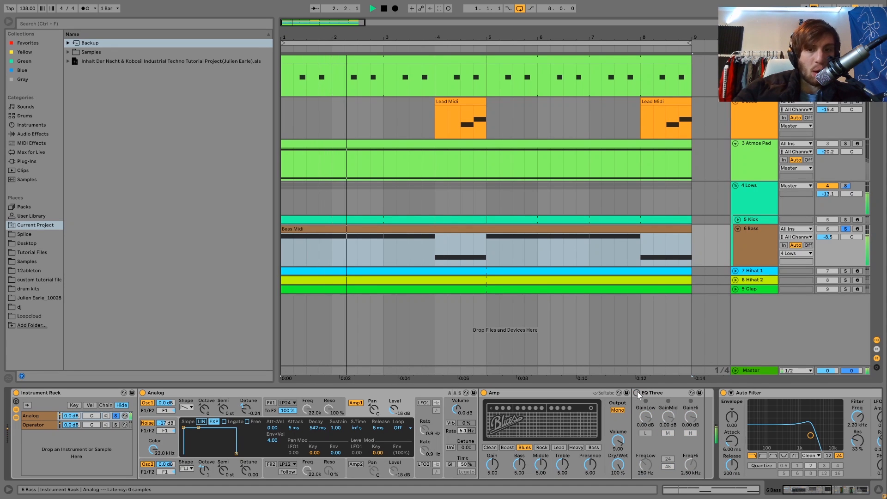
left_click(636, 393)
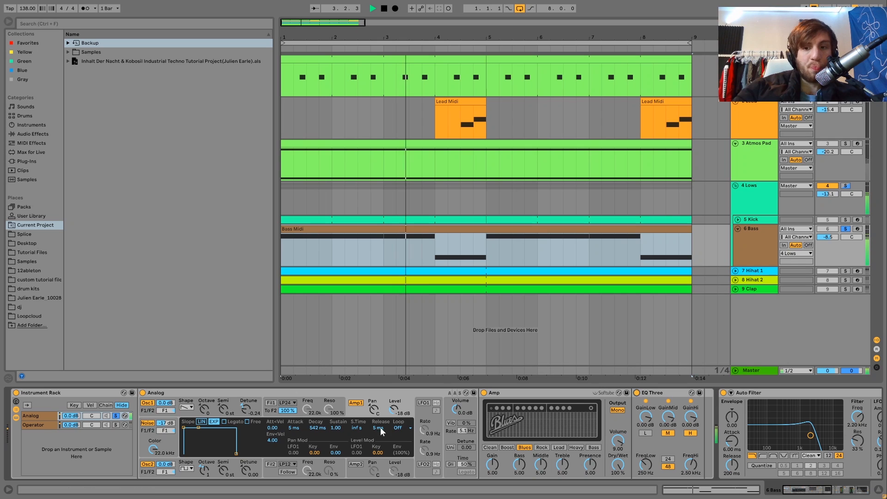
key("space")
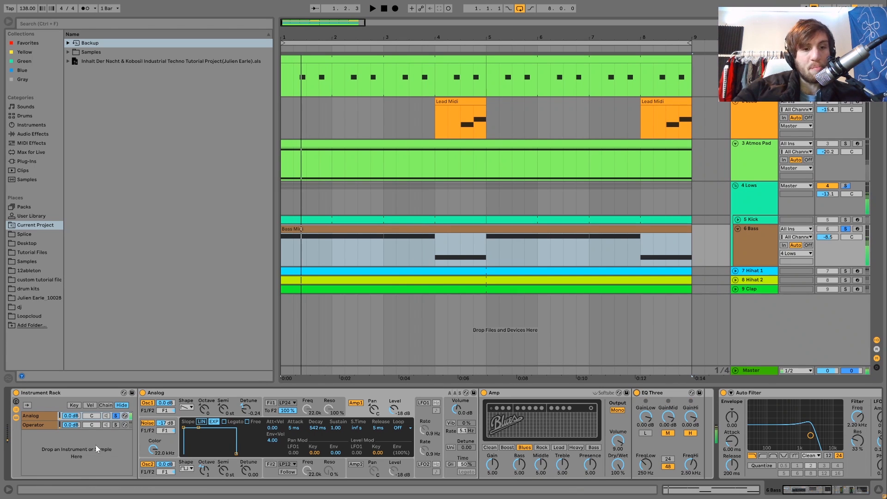
left_click(116, 416)
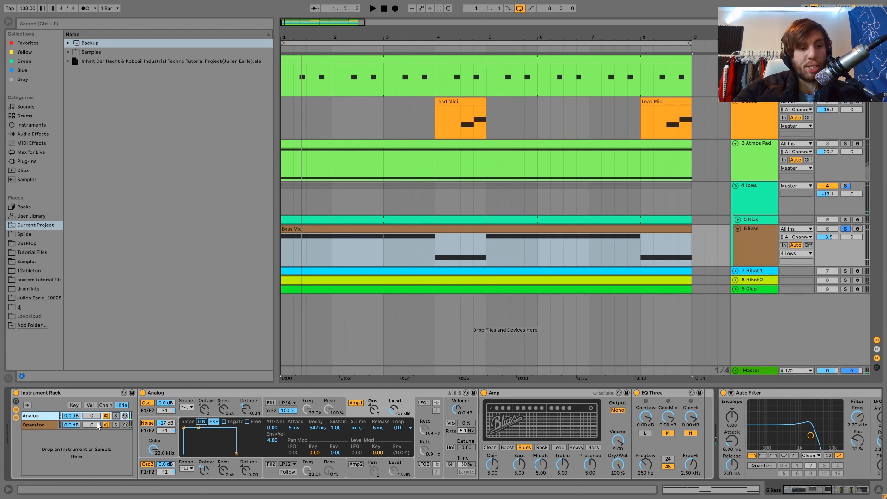
Step: Solo the Operator chain, audition it with the third oscillator turned down, and restore that oscillator's level to -23 dB
left_click(45, 426)
left_click(115, 425)
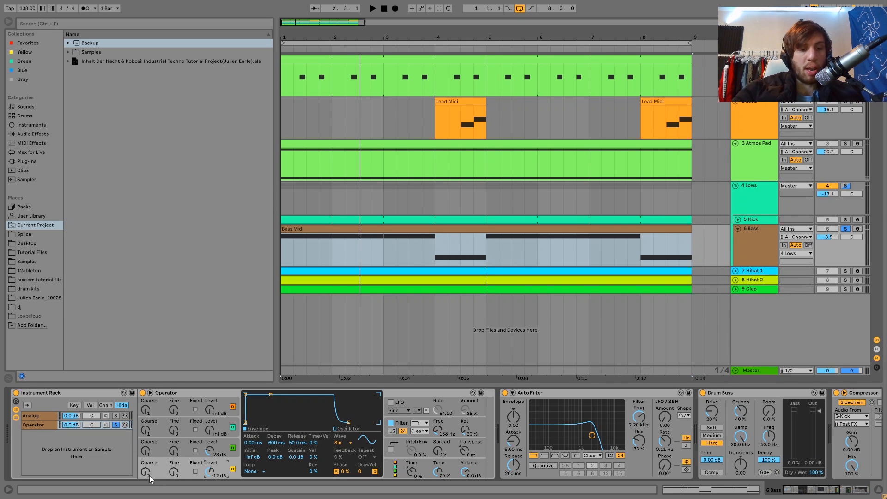
key("space")
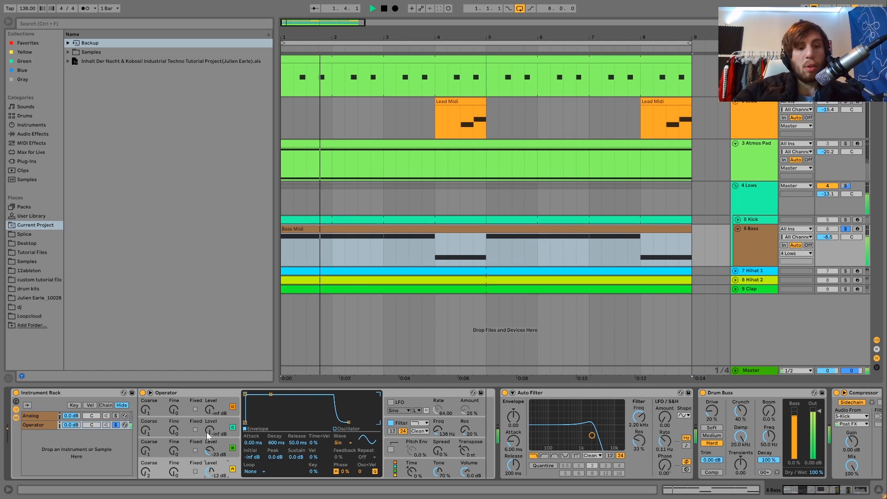
left_click_drag(209, 449, 212, 461)
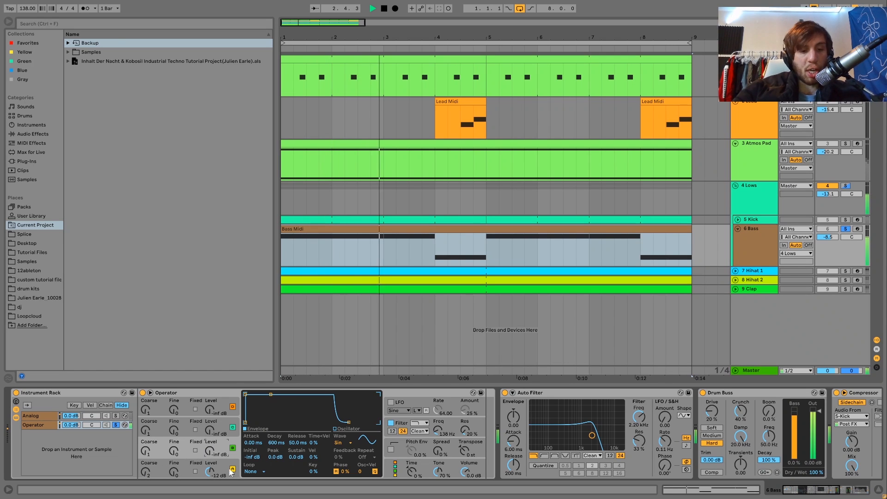
key("ctrl+z")
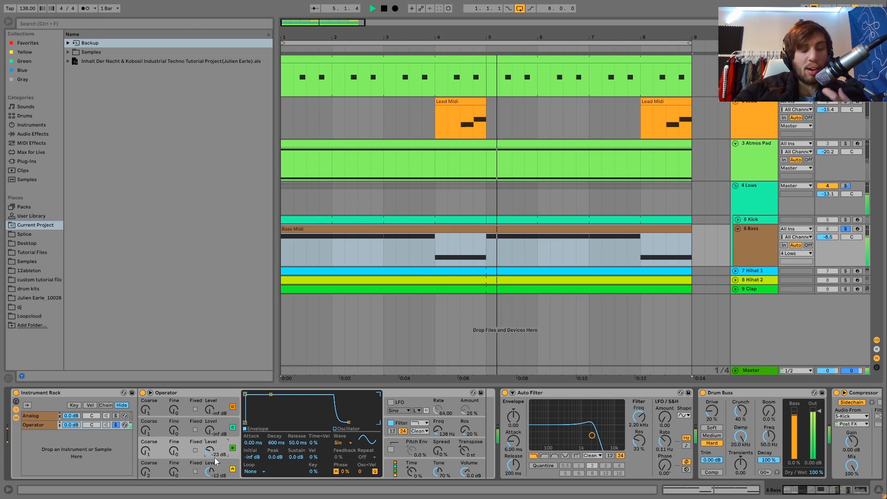
Step: Compare the Operator layer with its built-in filter off and on, and unsolo the Operator chain
left_click(399, 425)
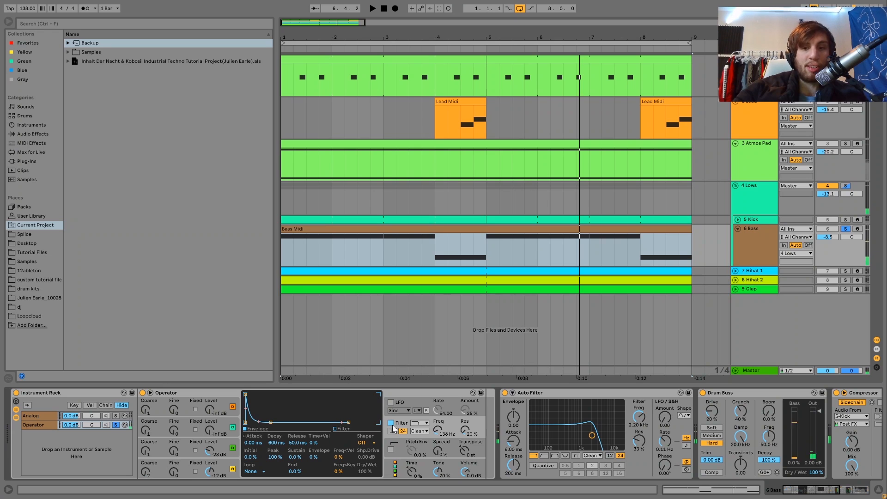
key("space")
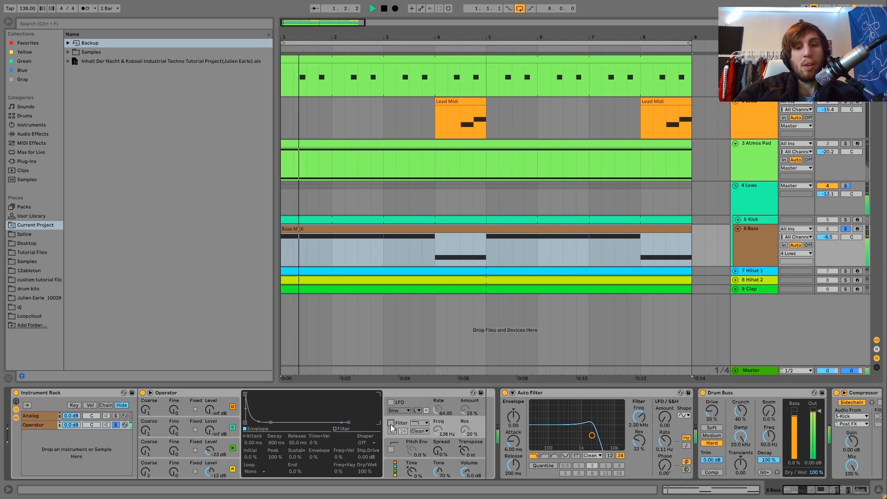
key("space")
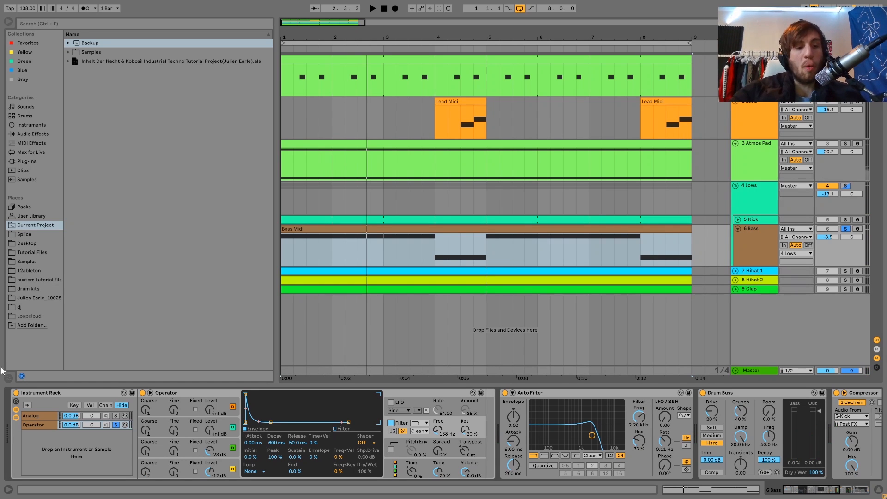
left_click(116, 425)
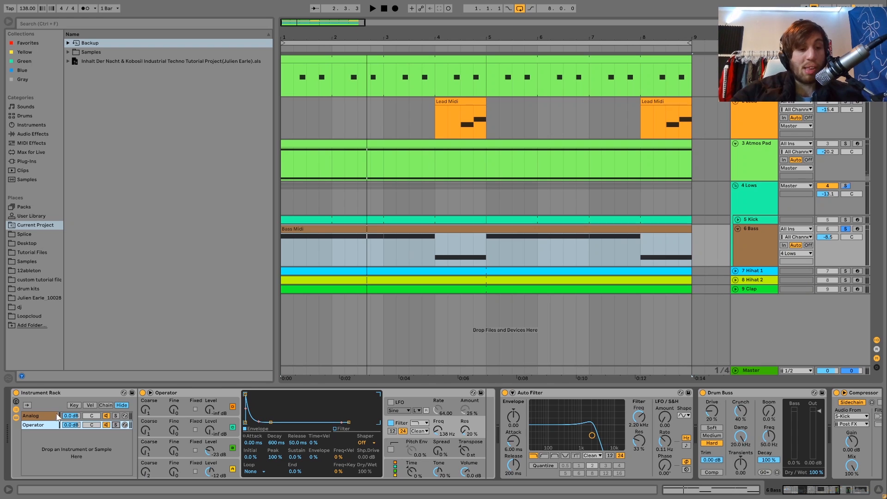
Step: Hide the Instrument Rack's chain devices and compare the combined bass with the Auto Filter bypassed and active
key("space")
left_click(17, 417)
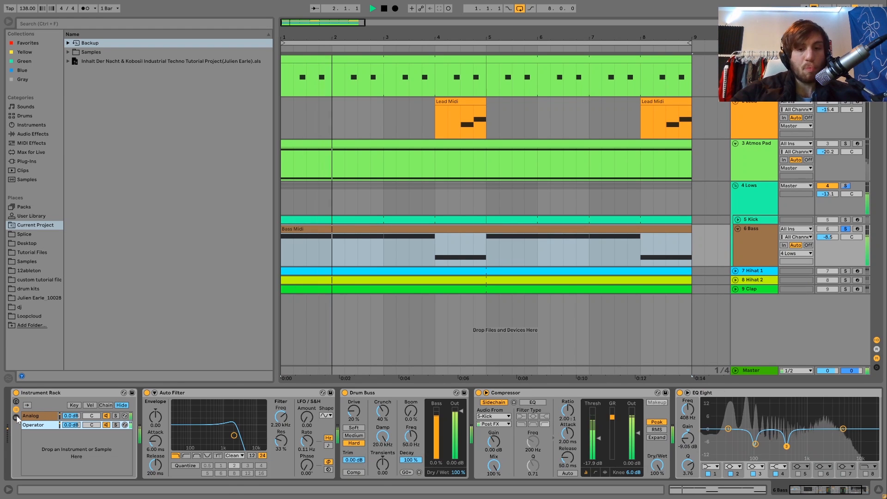
key("space")
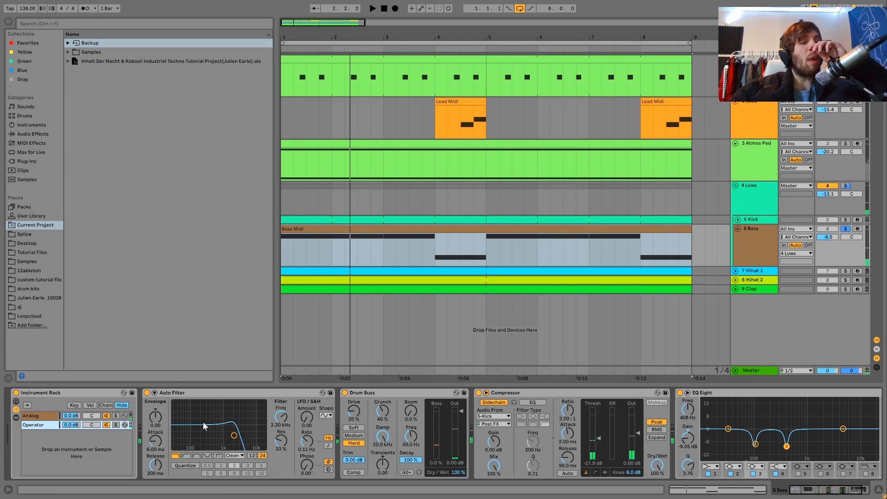
left_click(147, 393)
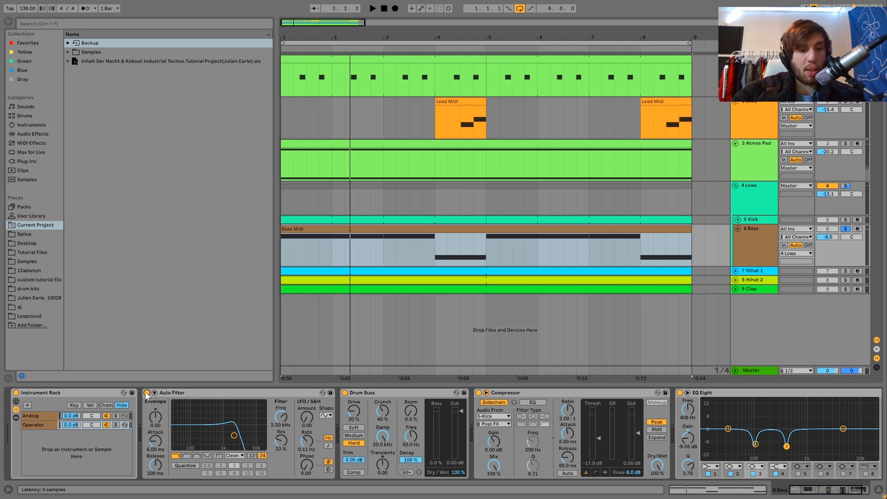
key("space")
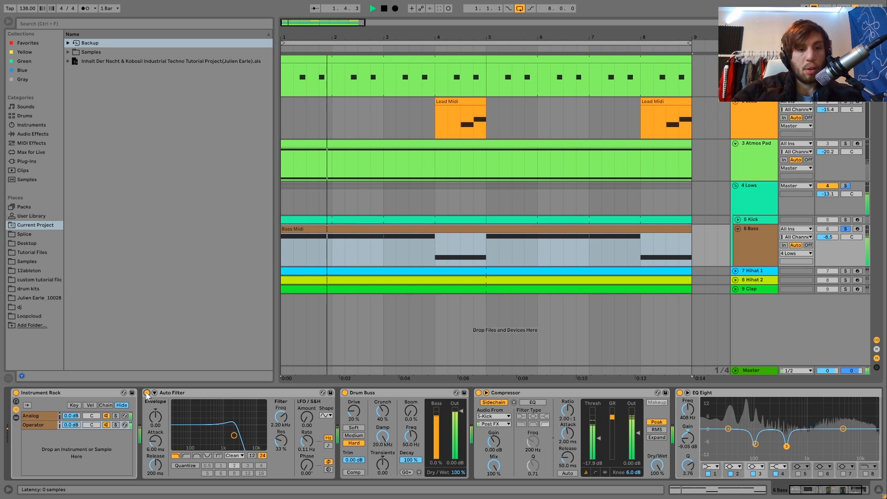
left_click(147, 393)
key("space")
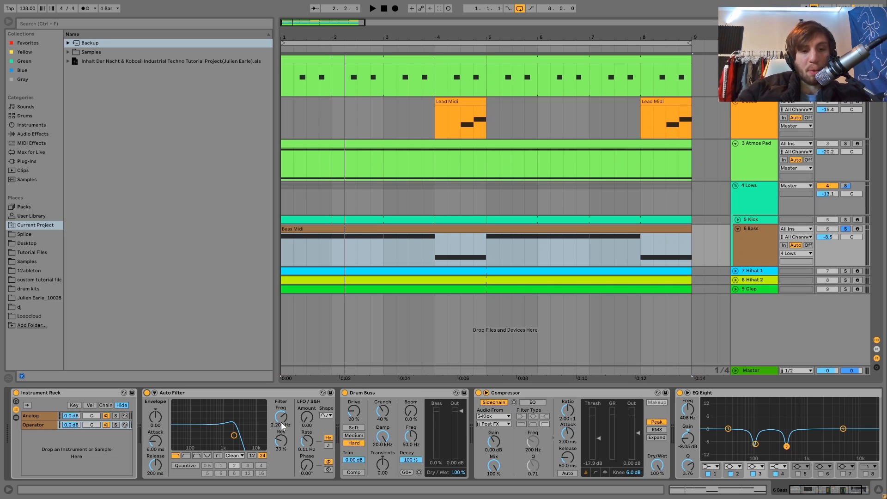
Step: Audition the bass with the Auto Filter cutoff raised to 3.15 kHz, and lower the cutoff to 2.06 kHz
key("space")
left_click_drag(282, 420, 282, 415)
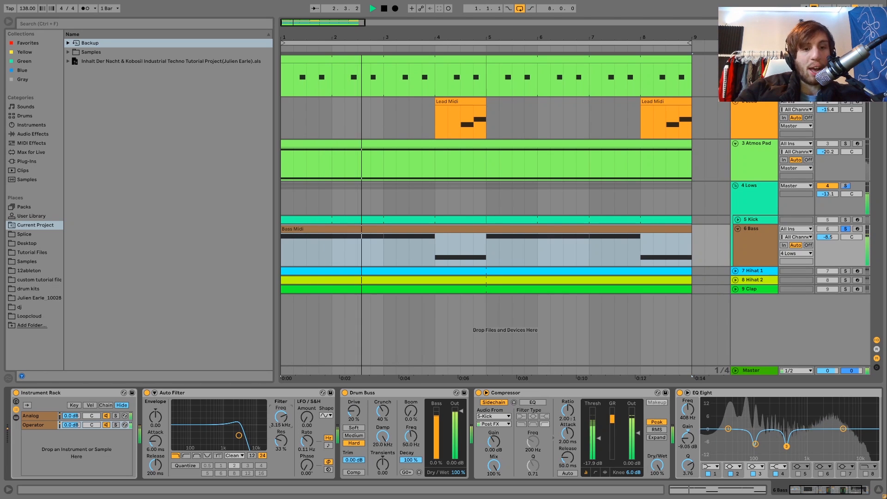
key("space")
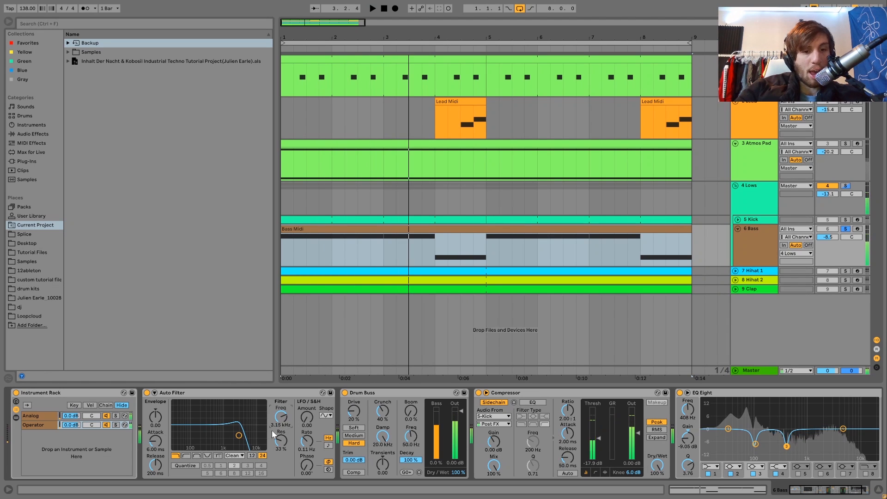
key("space")
left_click_drag(281, 416, 282, 421)
key("space")
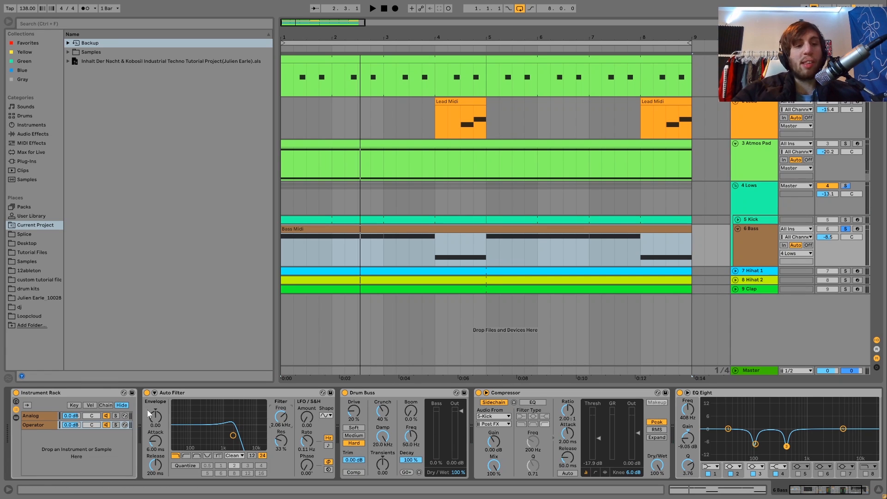
Step: Bypass and re-enable the Auto Filter for comparison, and set its cutoff to 2.03 kHz while auditioning the bass
left_click(147, 392)
key("space")
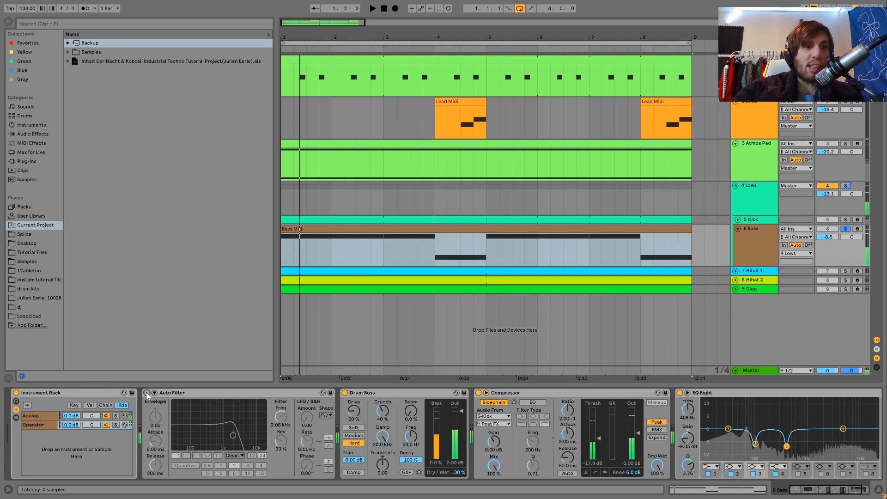
left_click(147, 392)
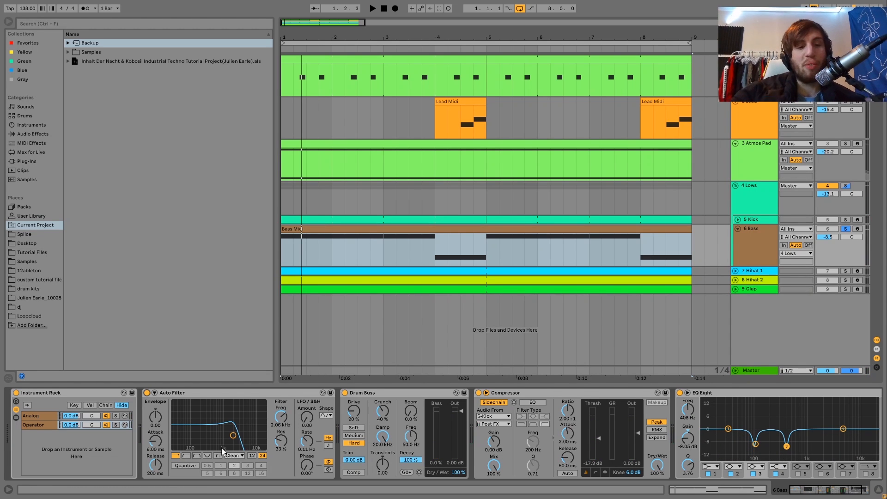
key("space")
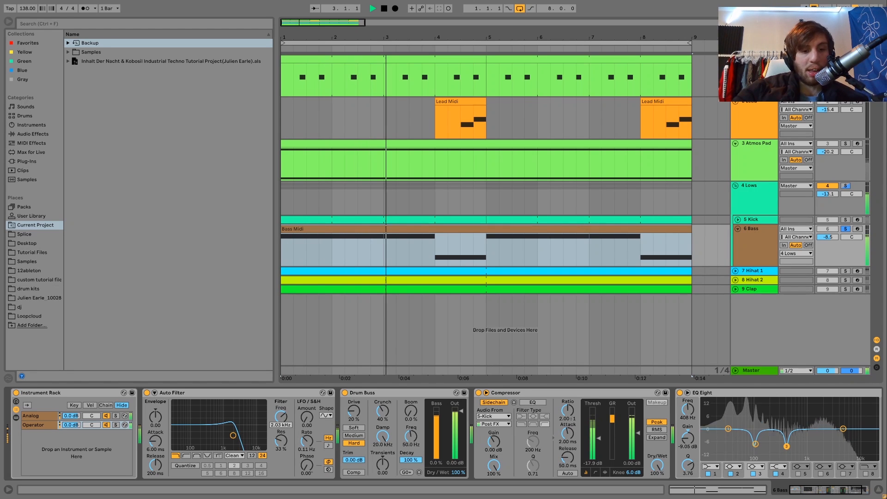
key("space")
key("space")
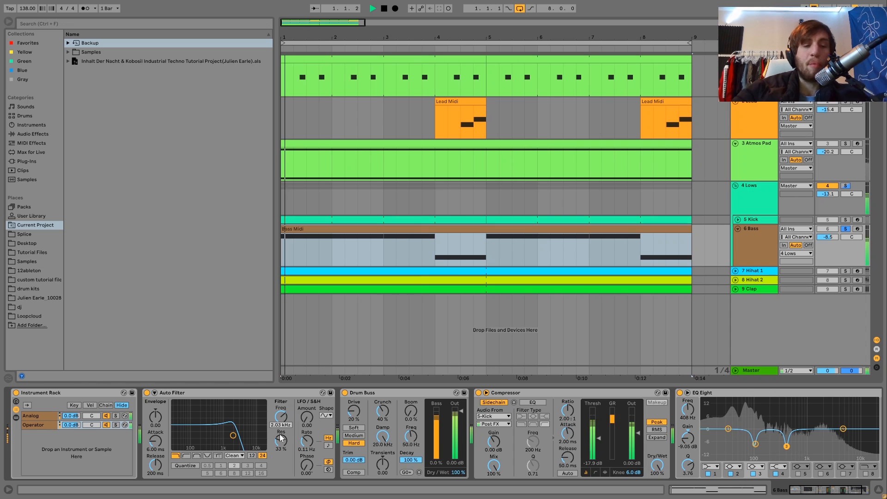
Step: Compare the bass with Drum Buss bypassed and active, and audition the kick-sidechained Compressor
key("space")
scroll(288, 435, "right", 3)
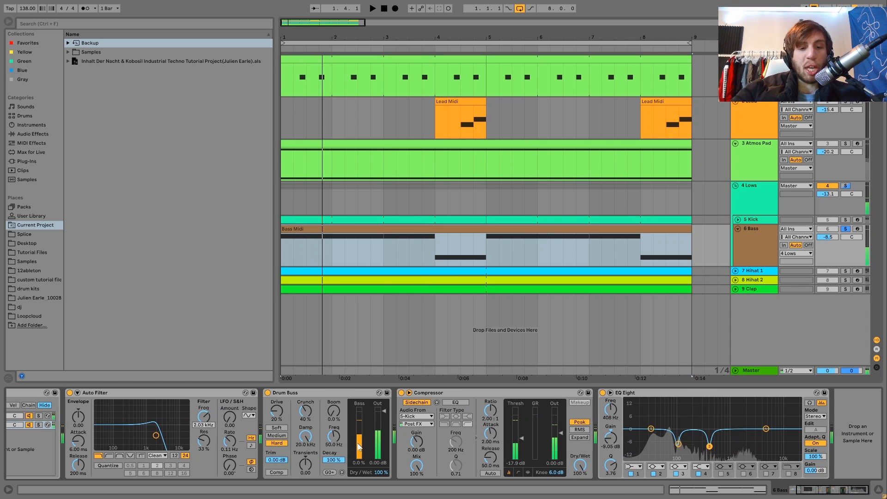
key("space")
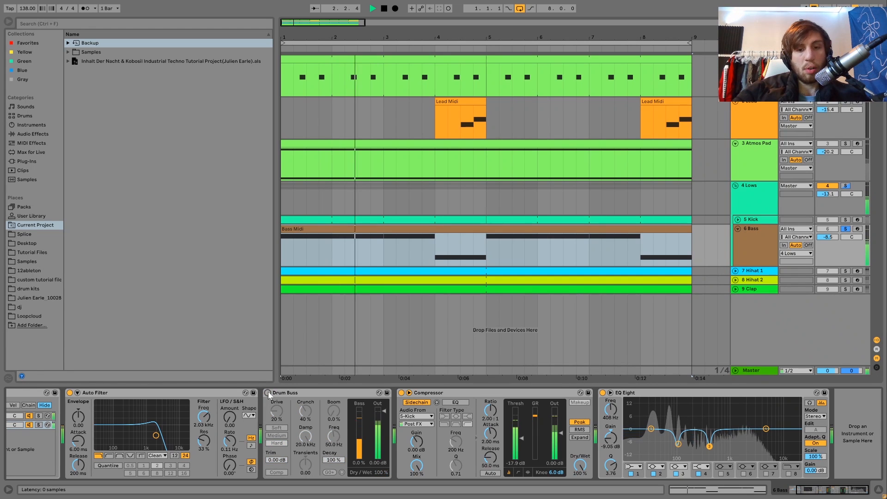
key("space")
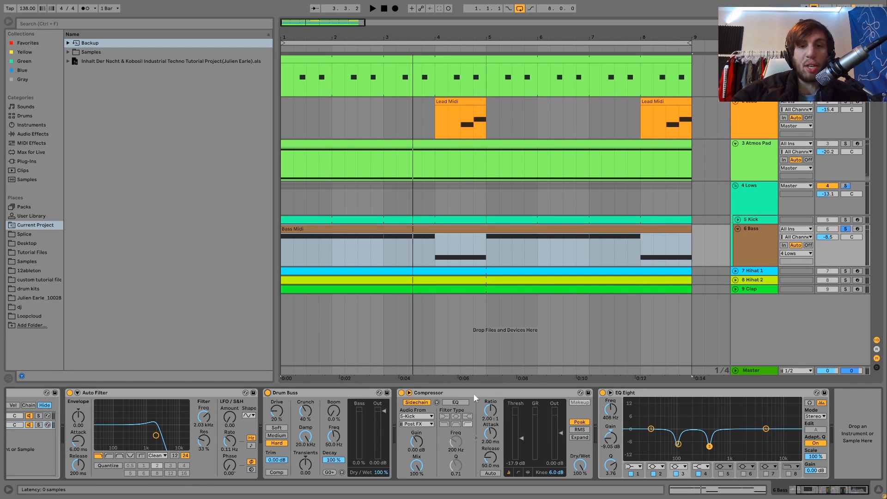
key("space")
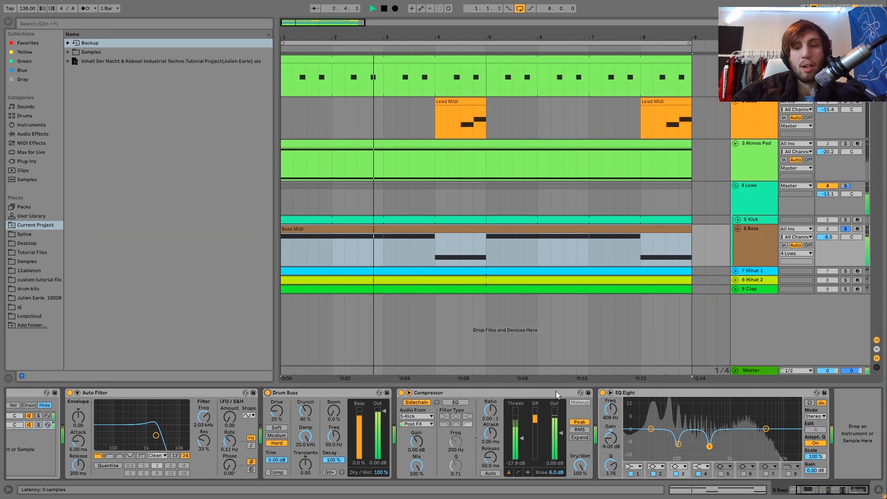
key("space")
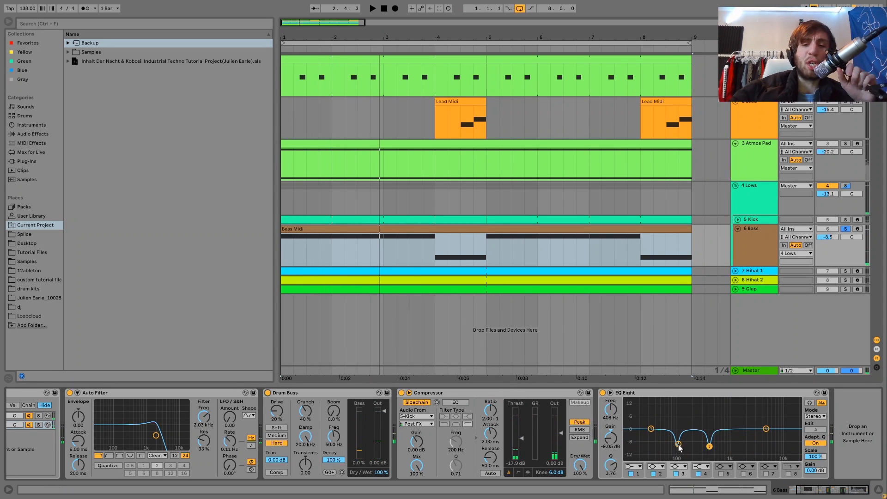
Step: Point out the low-frequency cut in the bass's EQ Eight and compare the sound with the EQ bypassed and active
left_click(678, 445)
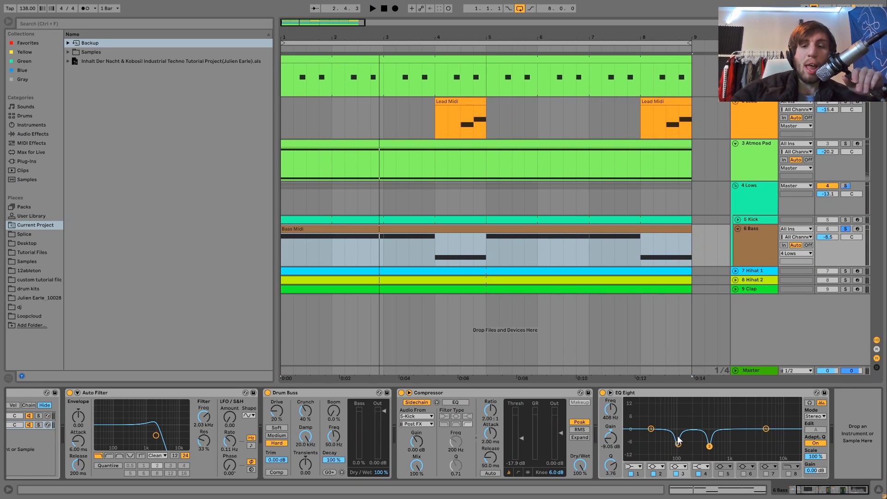
key("space")
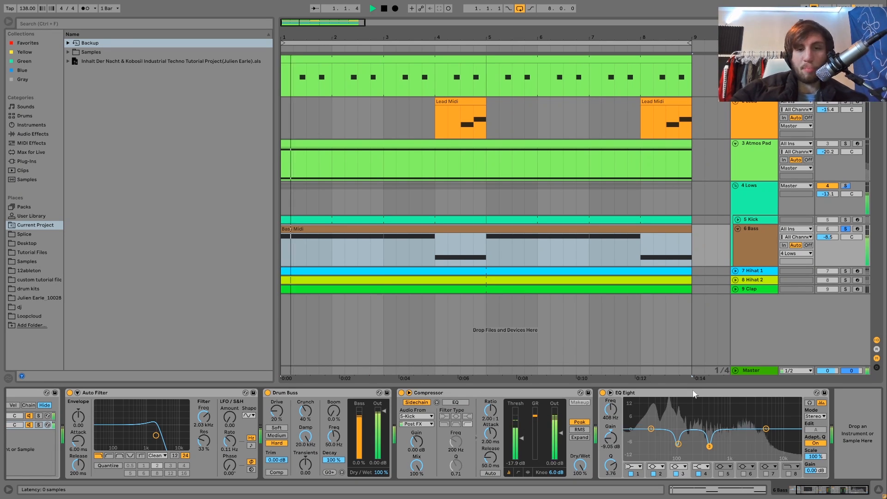
left_click(603, 393)
left_click(603, 393)
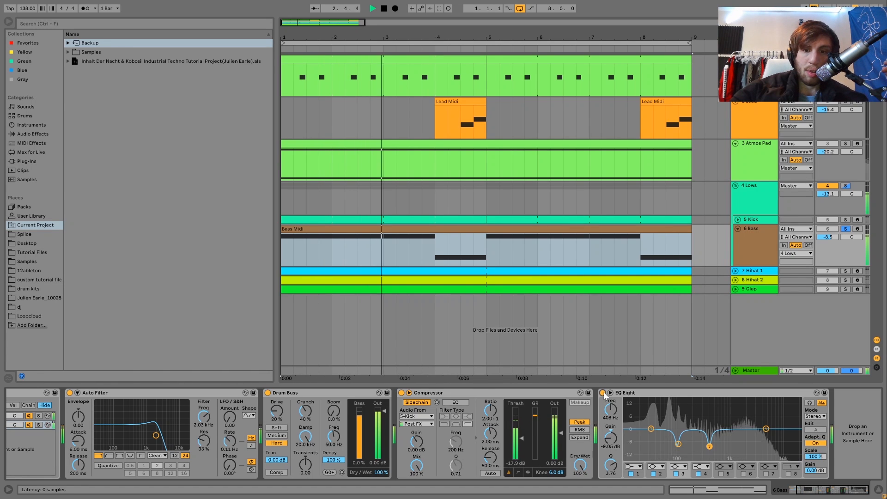
key("space")
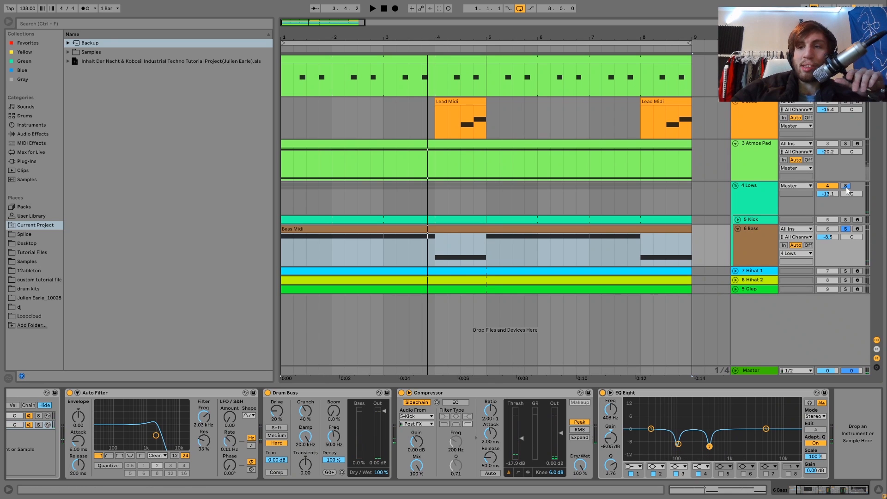
Step: Solo the whole Lows group and compare it with its Saturator and Drum Buss bypassed and active
left_click(846, 186)
left_click(766, 200)
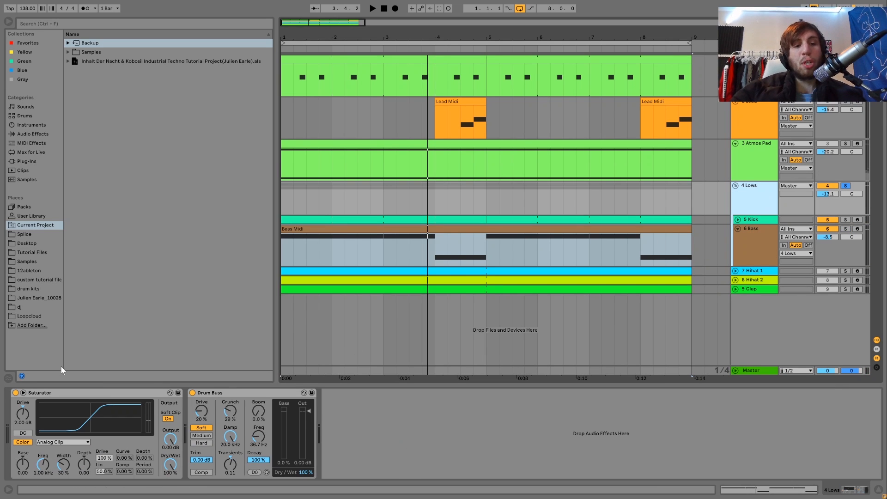
left_click(193, 393)
left_click(16, 393)
key("space")
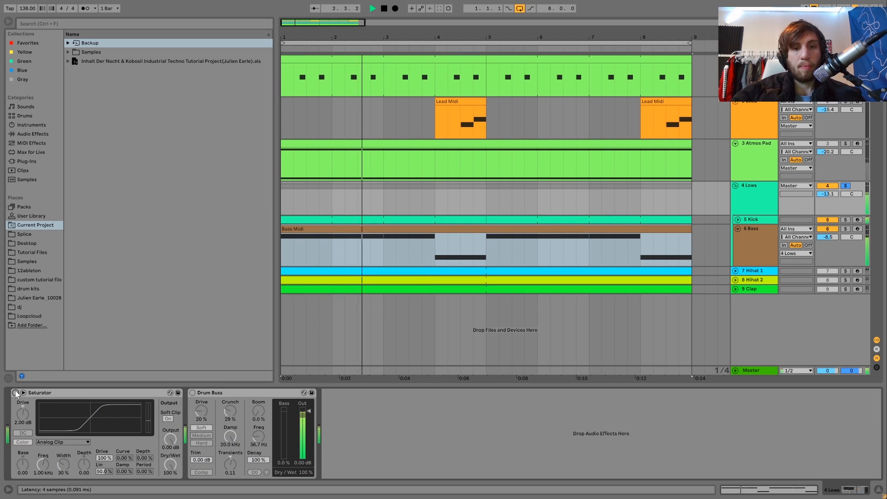
left_click(15, 393)
left_click(192, 393)
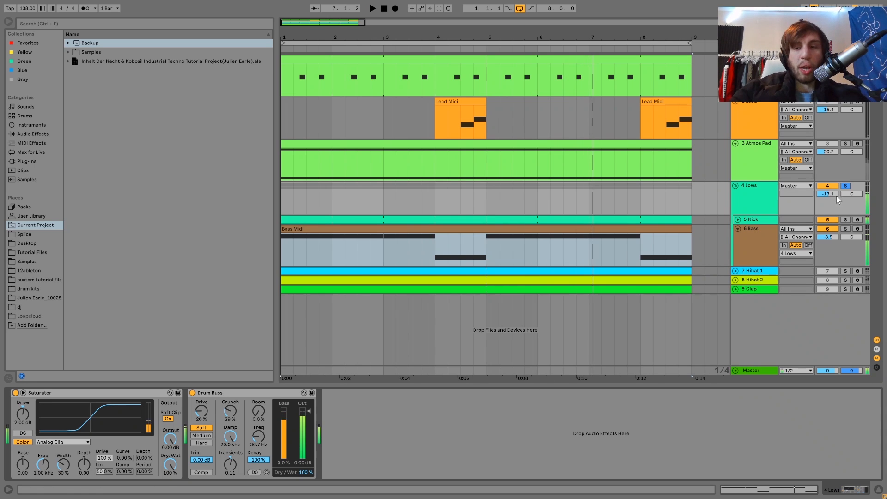
Step: Unsolo the Lows group and play the full mix with all tracks from the start
left_click(844, 186)
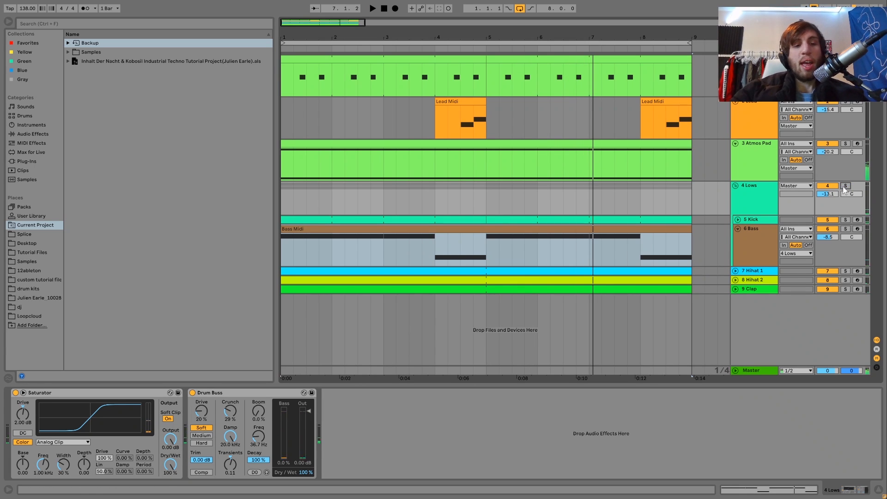
key("space")
key("space")
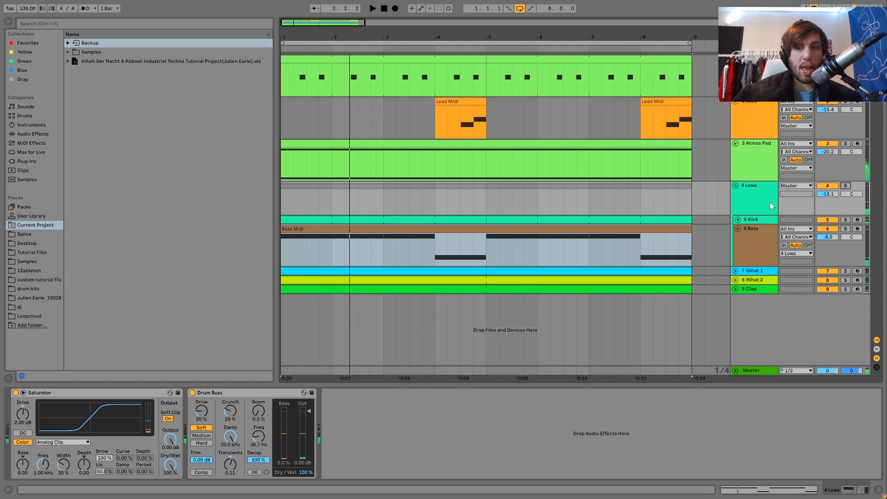
key("space")
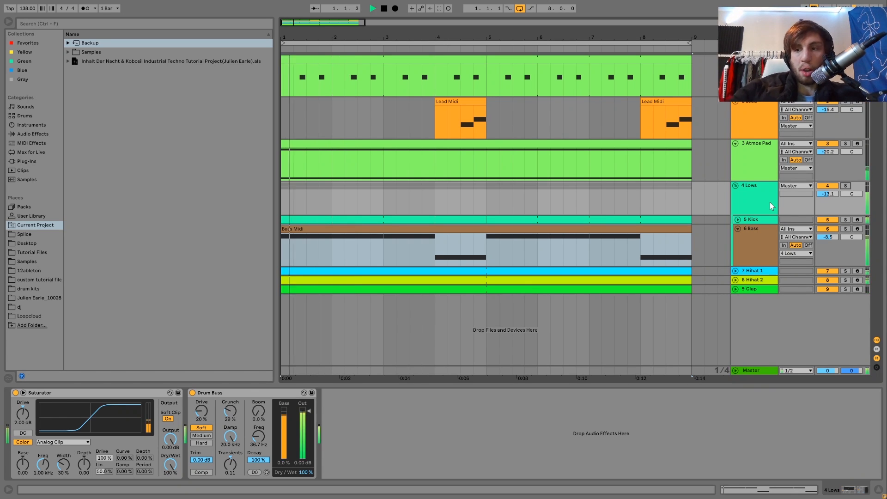
Step: Replay the soloed Lows group, comparing it with both group effects switched off and on, and unsolo the group
left_click(765, 201)
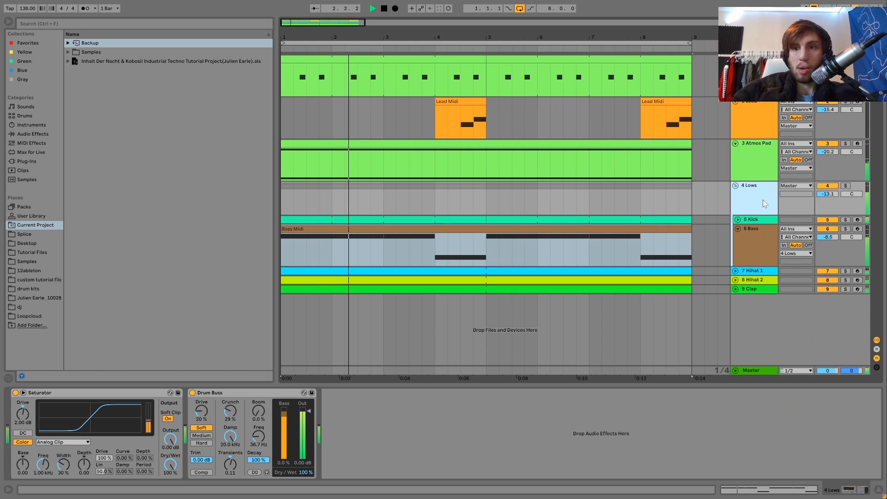
left_click(846, 186)
key("space")
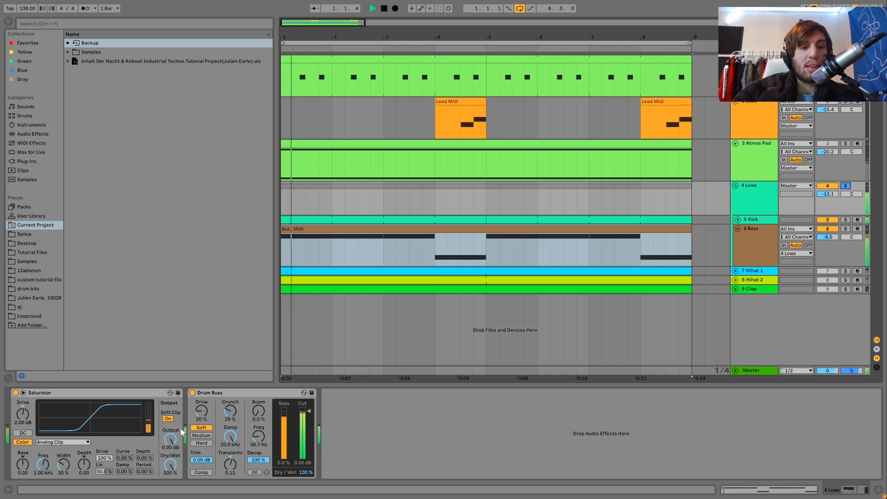
key("space")
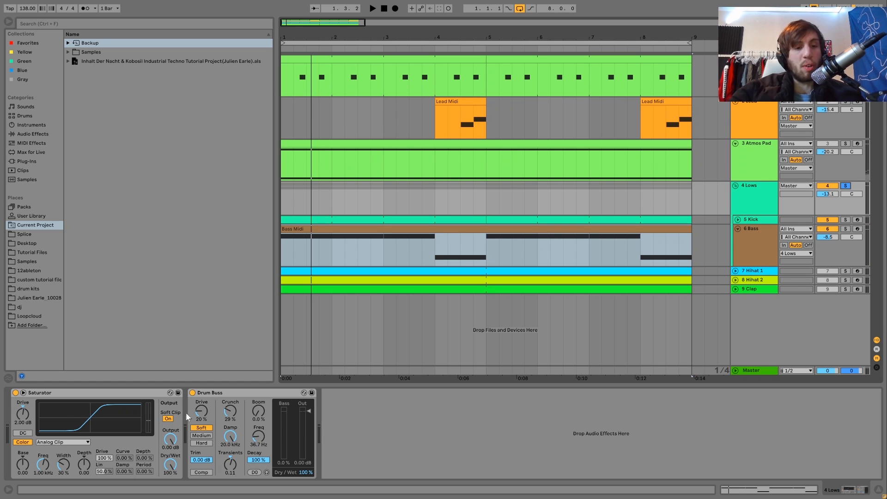
left_click(192, 393)
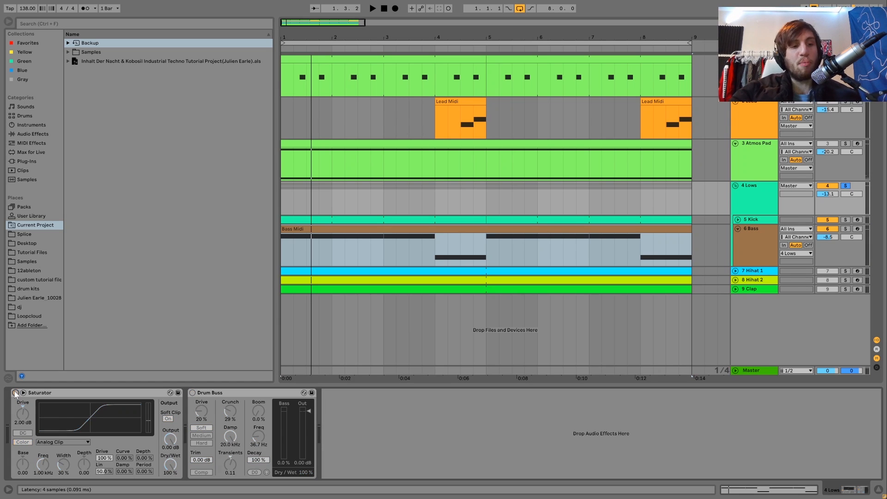
key("space")
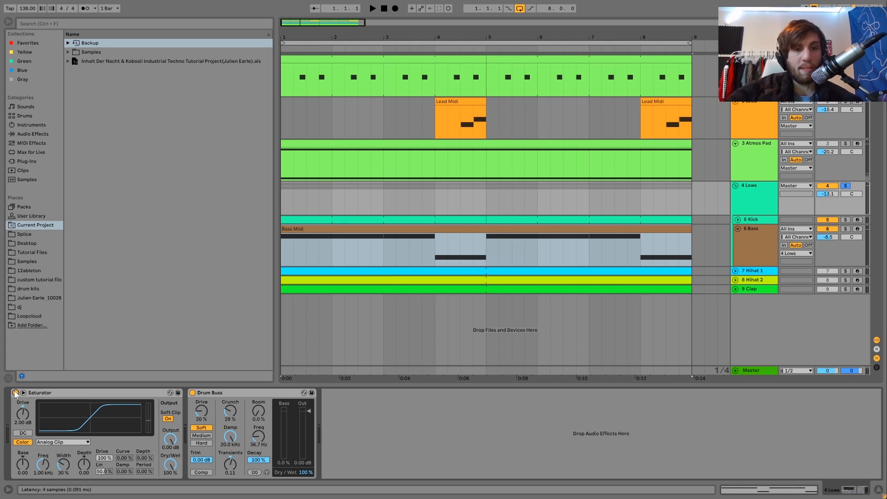
key("space")
left_click(847, 185)
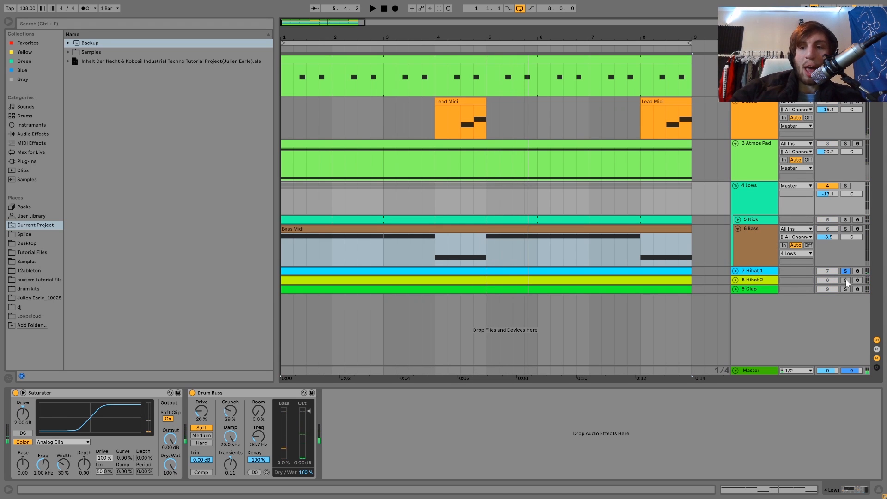
Step: Play Hihat 1 and Hihat 2 soloed together, unfold both tracks and inspect their device chains
key("space")
left_click(735, 280)
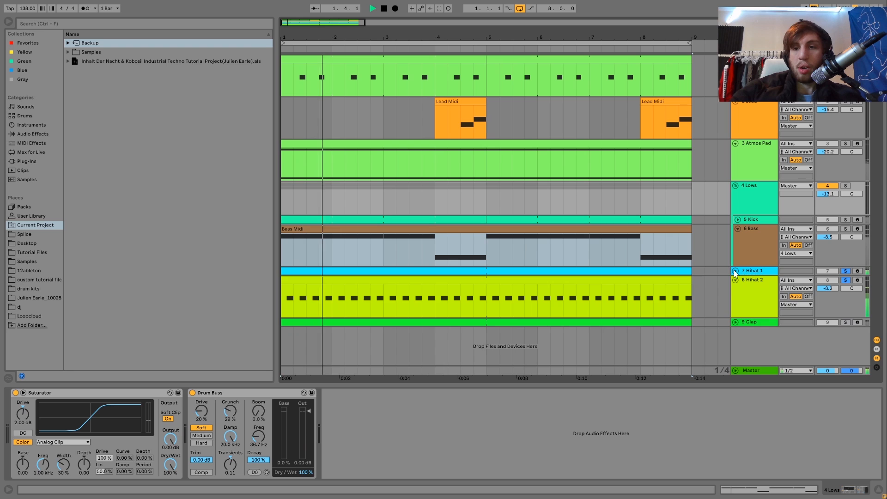
left_click(736, 272)
left_click(757, 271)
left_click(752, 338)
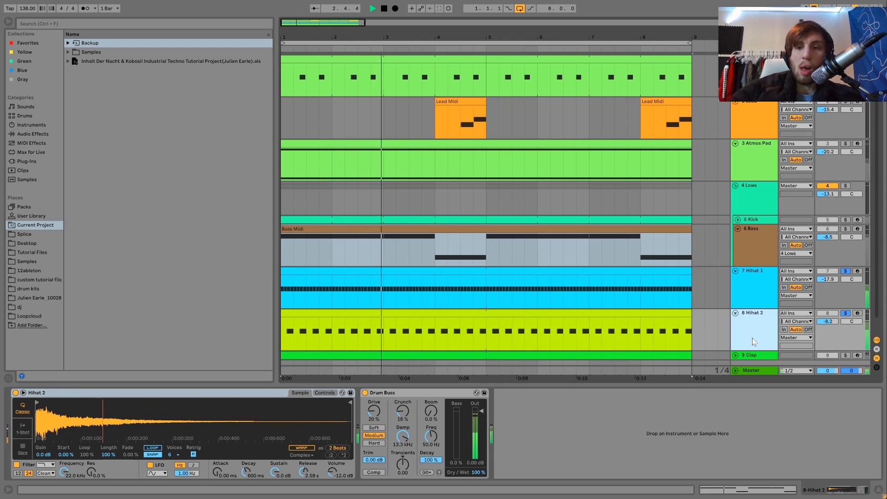
left_click(755, 293)
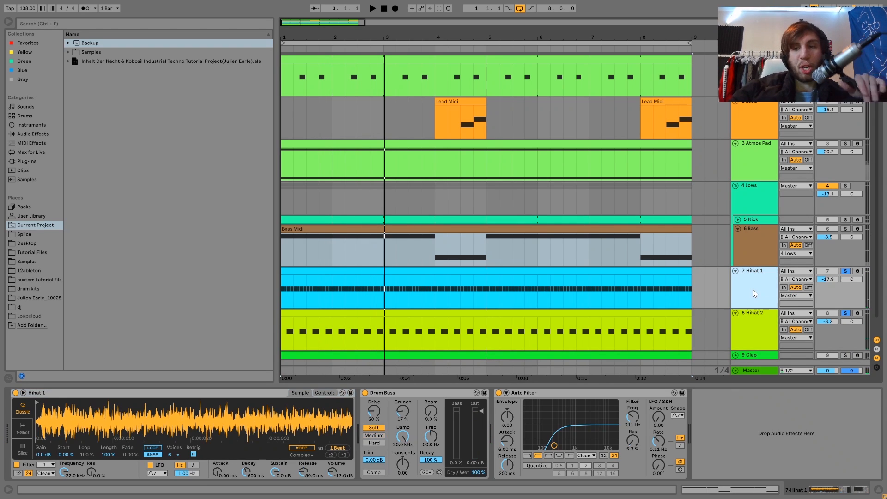
left_click(762, 314)
left_click(754, 290)
key("space")
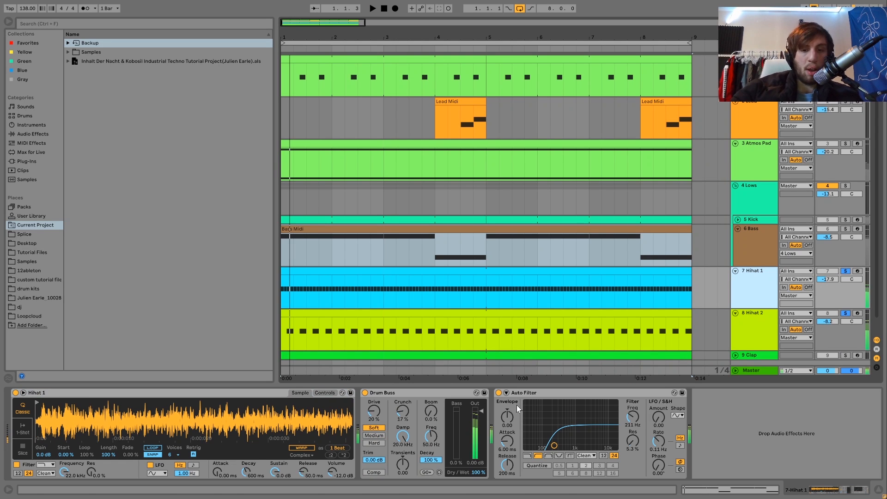
Step: Unsolo Hihat 2 to audition Hihat 1 alone and select its MIDI clip
left_click(847, 314)
left_click(743, 276)
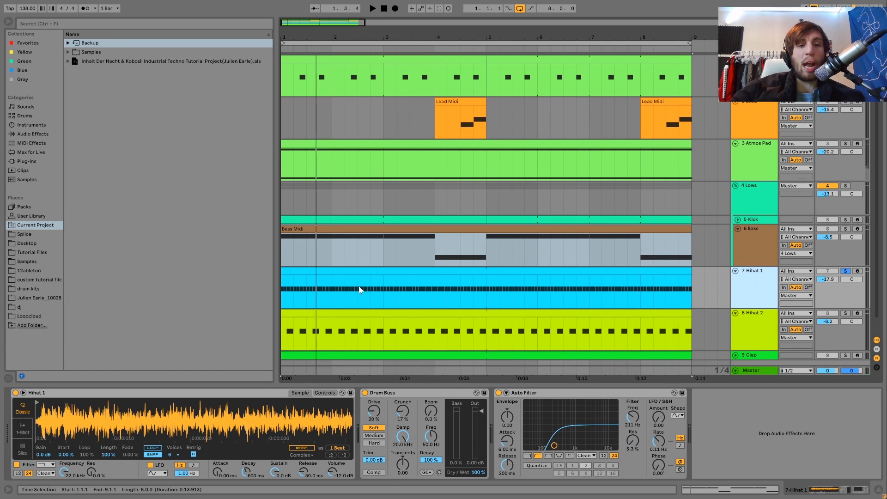
left_click(346, 271)
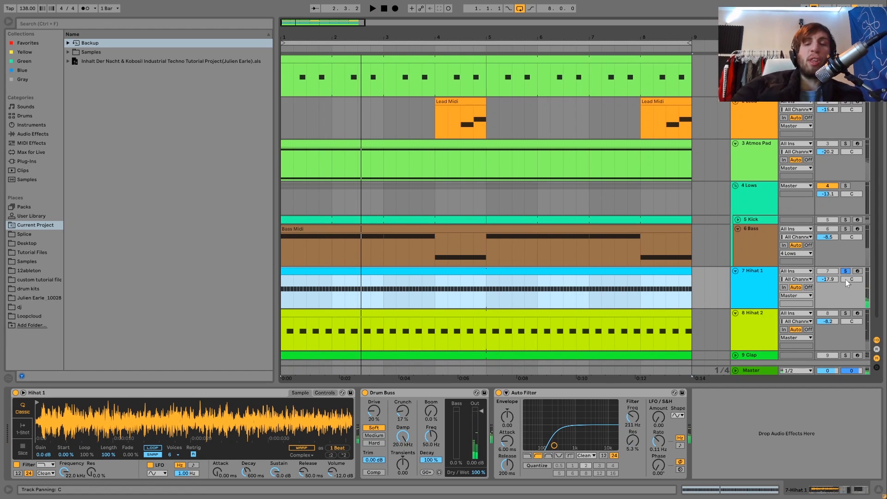
Step: Show Hihat 2's device chain and audition the track alone in solo
left_click(759, 330)
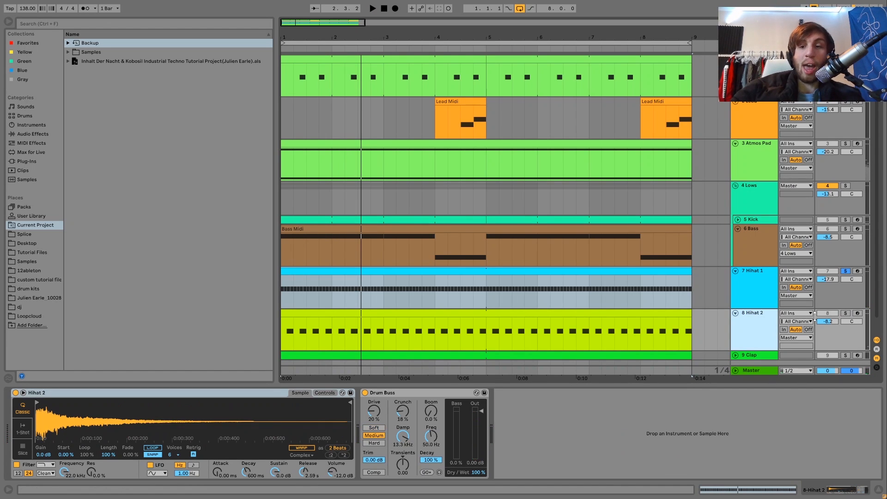
left_click(845, 314)
key("space")
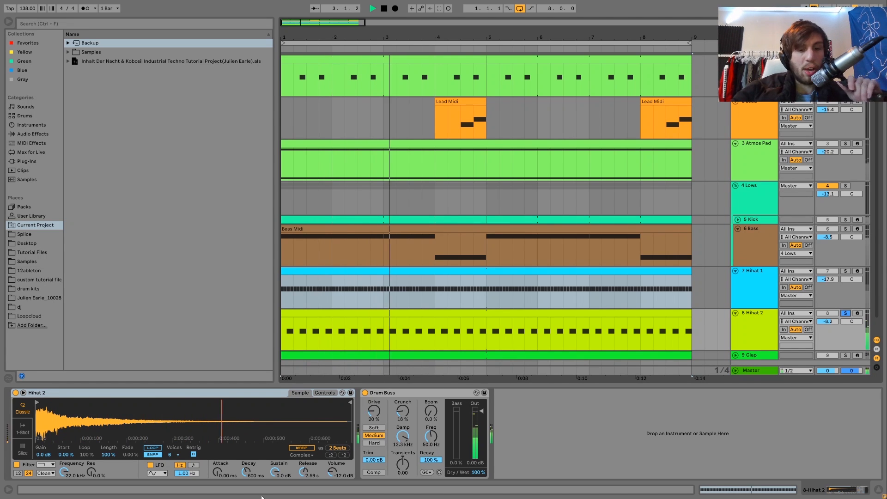
key("space")
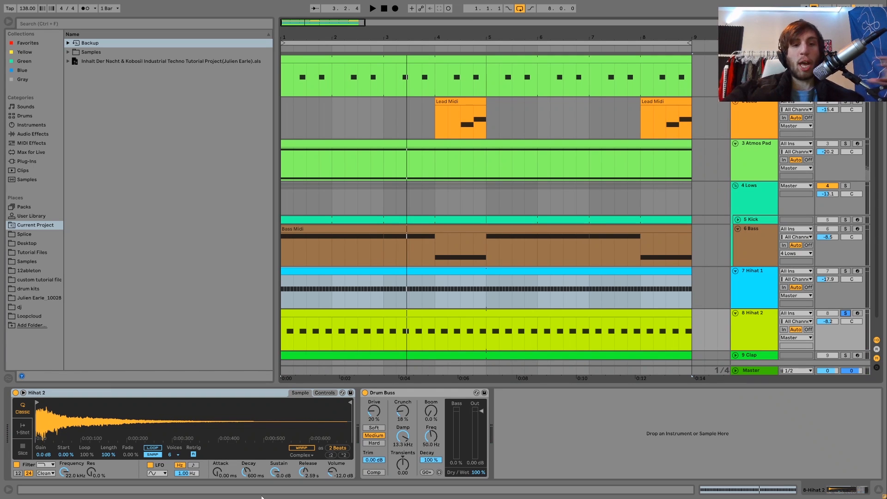
key("space")
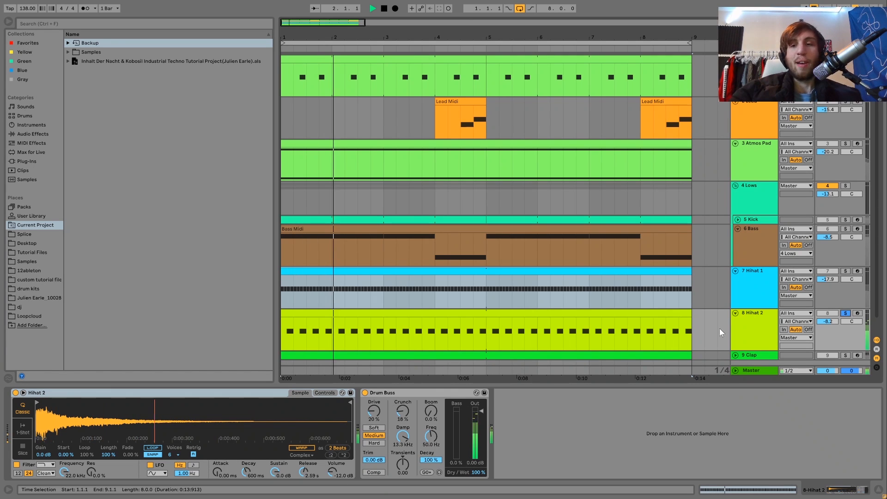
key("space")
Step: Unsolo Hihat 2 and play the hi-hats in the full mix with the Hihat 2 track selected
left_click(848, 313)
key("space")
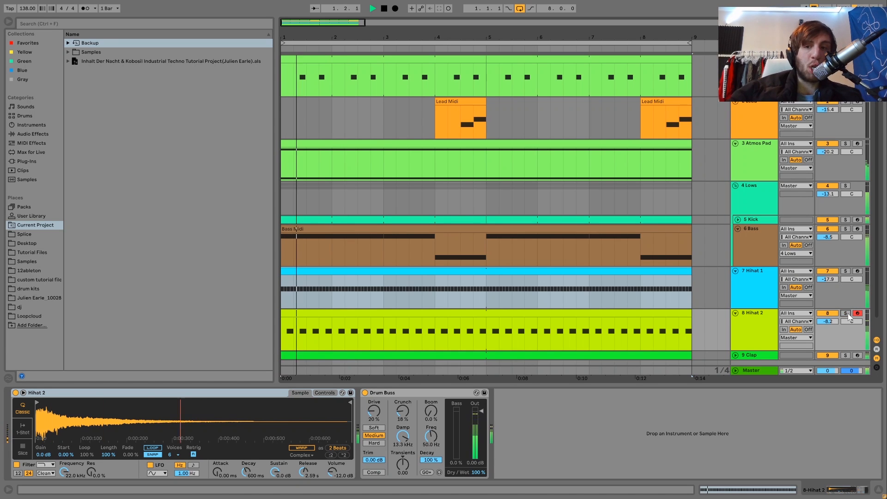
left_click(762, 327)
scroll(763, 328, "down", 1)
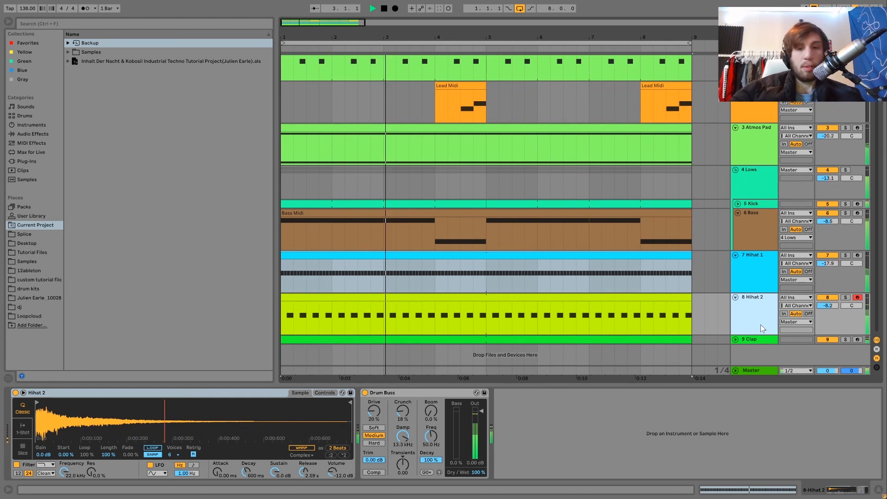
key("space")
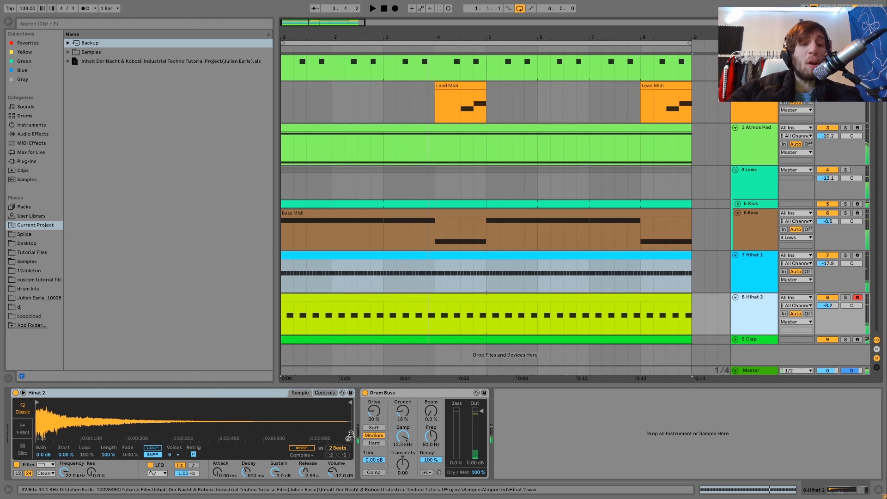
Step: Solo Hihat 2 and compare its sound with Drum Buss bypassed and active, pointing out the Damp control
left_click(846, 297)
key("space")
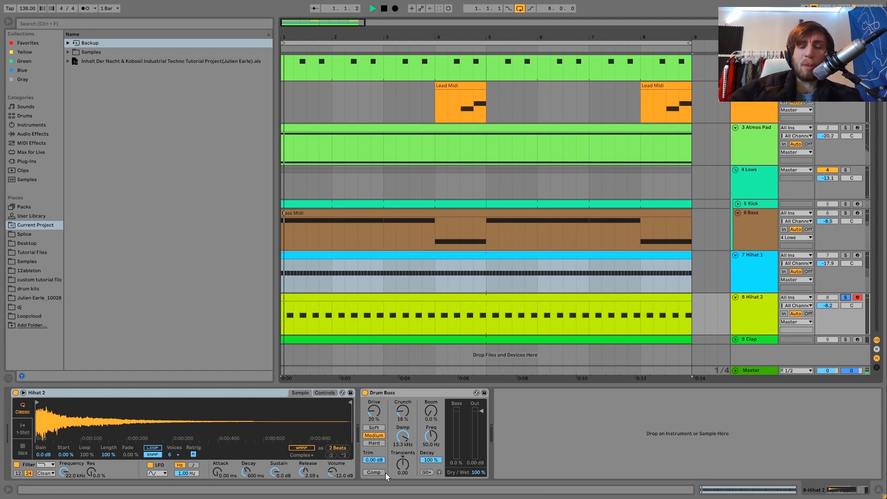
left_click(365, 392)
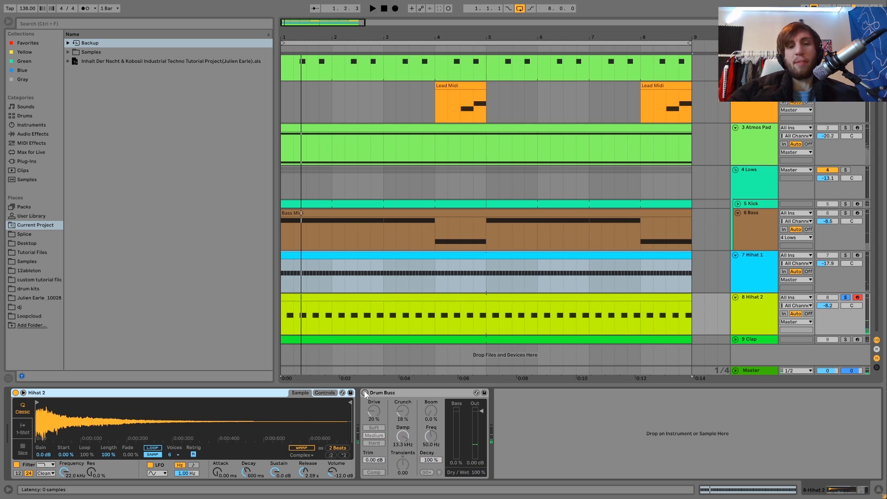
key("space")
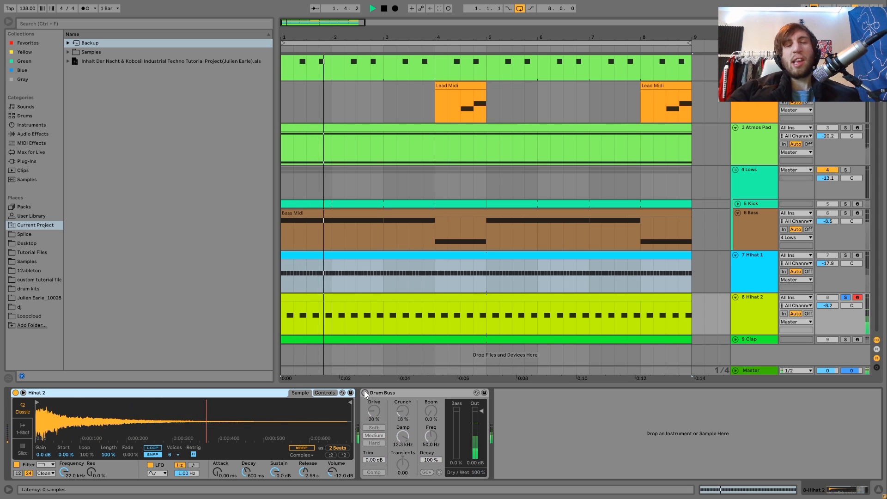
key("space")
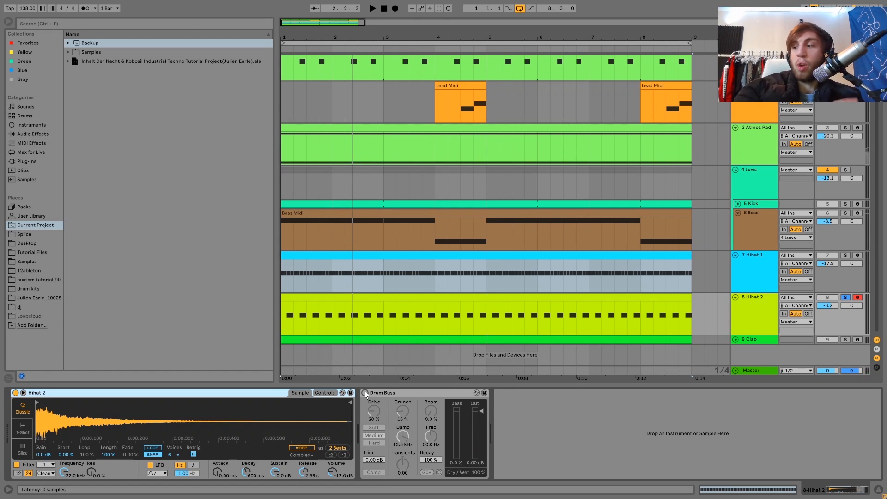
key("space")
left_click(365, 393)
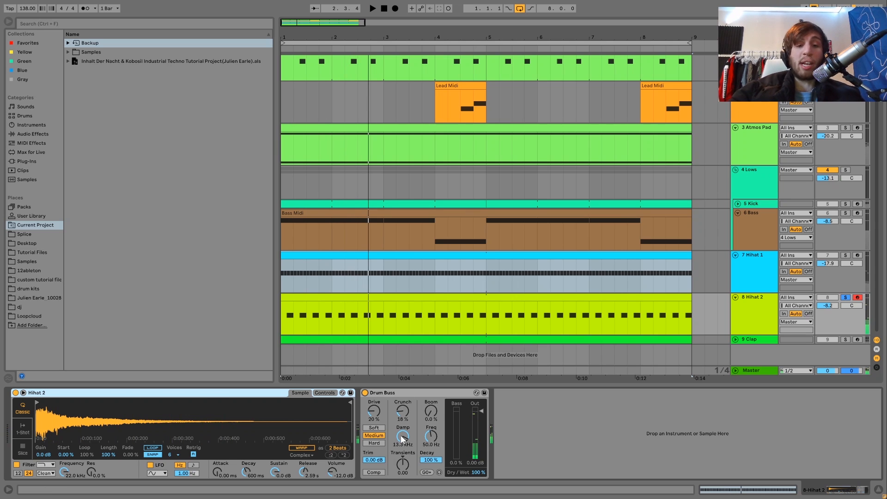
key("space")
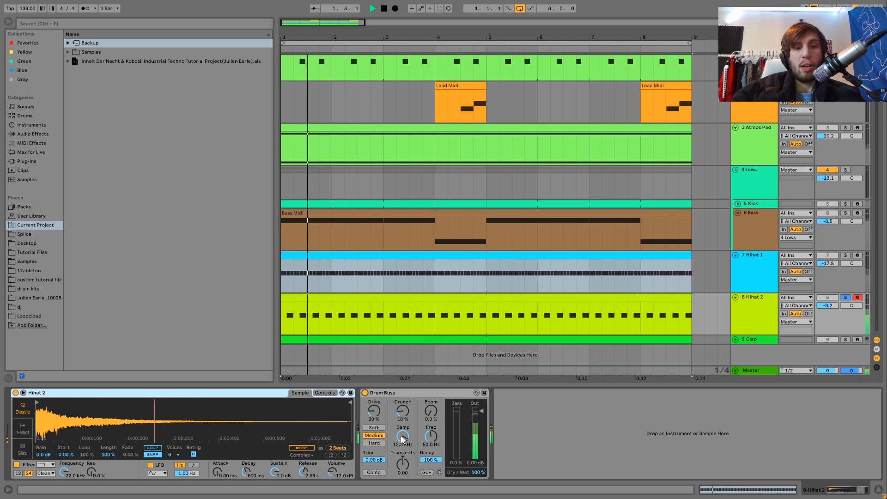
key("space")
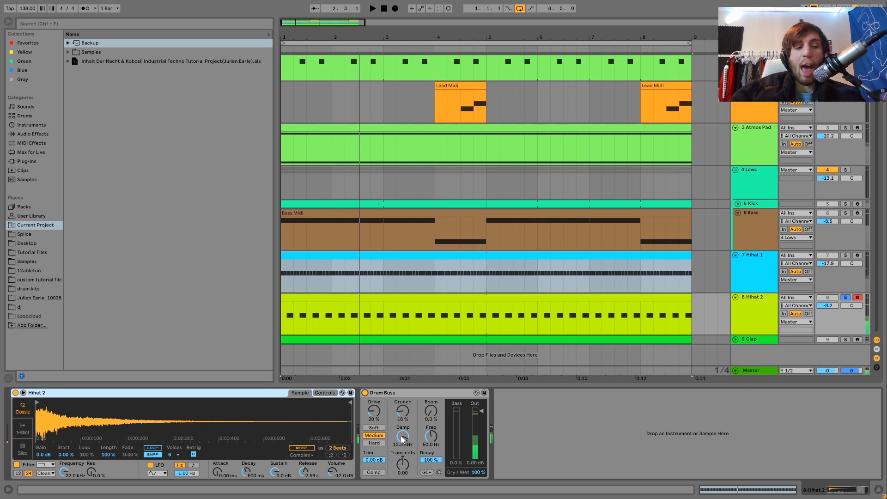
key("space")
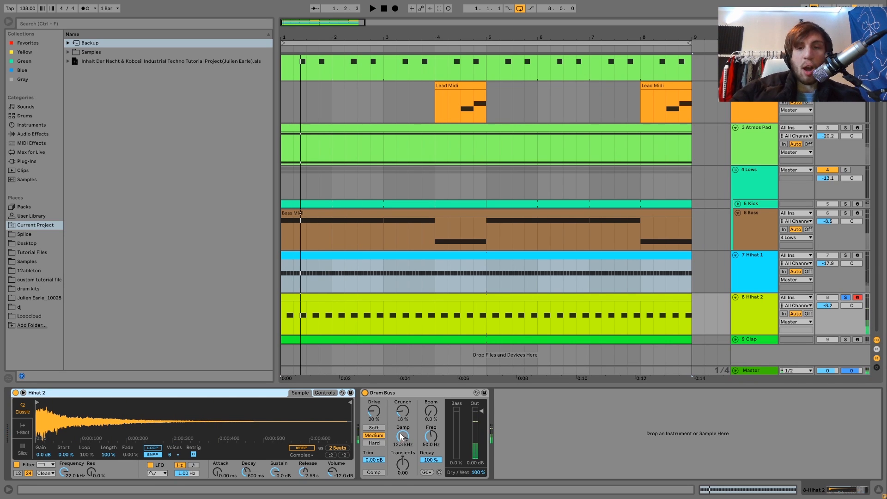
Step: Briefly solo Hihat 1 alongside Hihat 2 to hear both hi-hats layered
left_click(845, 256)
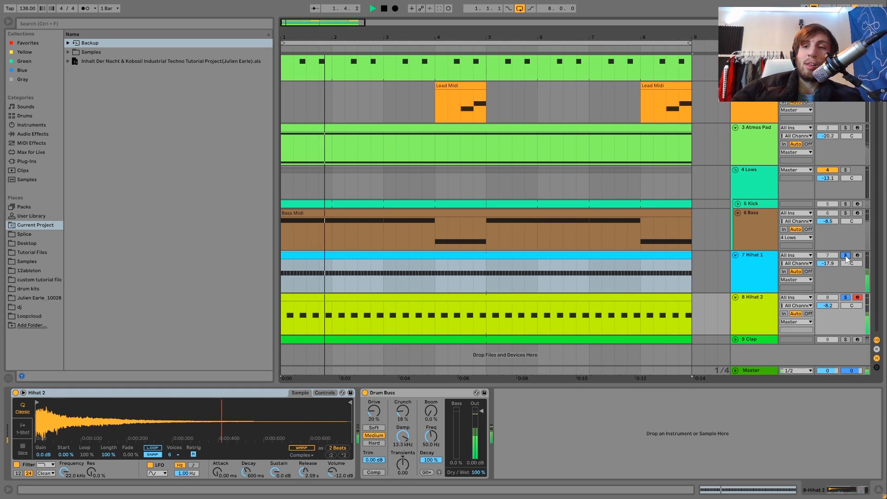
left_click(845, 256)
key("space")
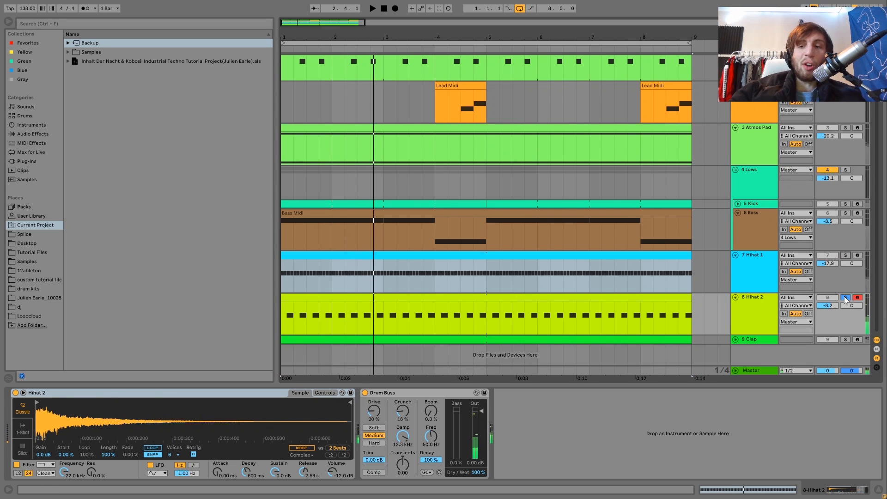
Step: Solo Hihat 1 and compare its sound with Drum Buss bypassed and active
left_click(770, 277)
left_click(846, 256)
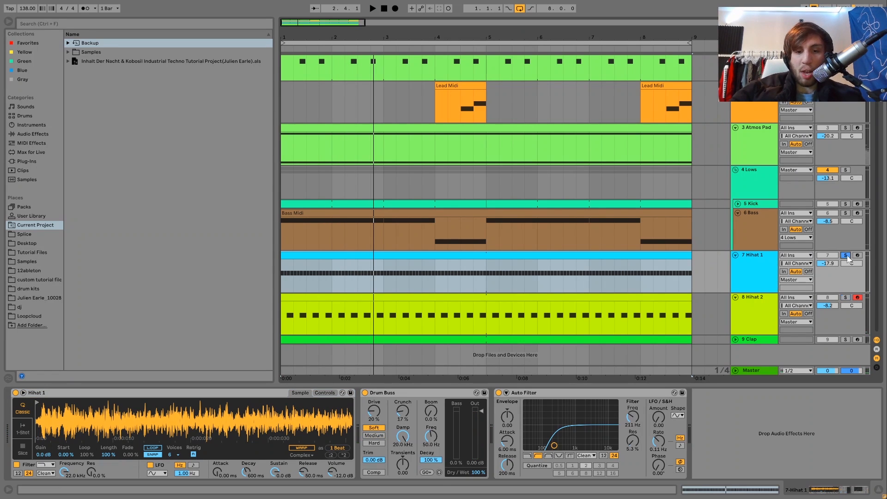
key("space")
left_click(365, 393)
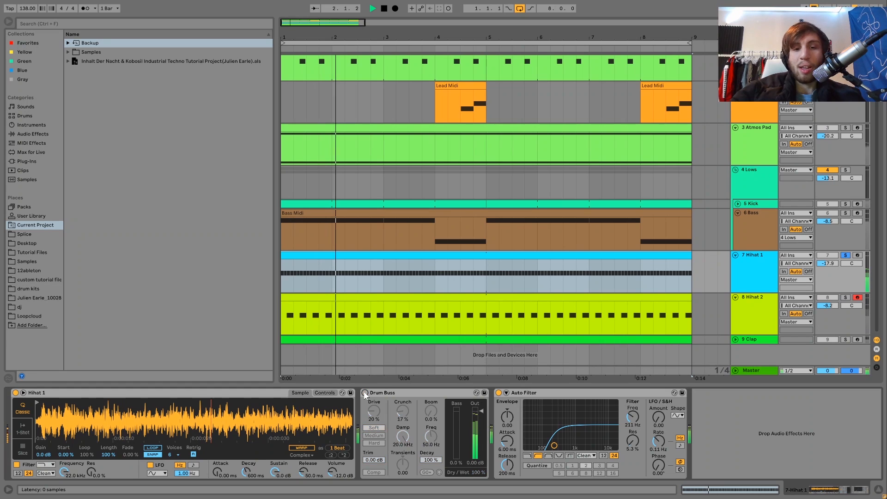
left_click(365, 393)
key("space")
key("space")
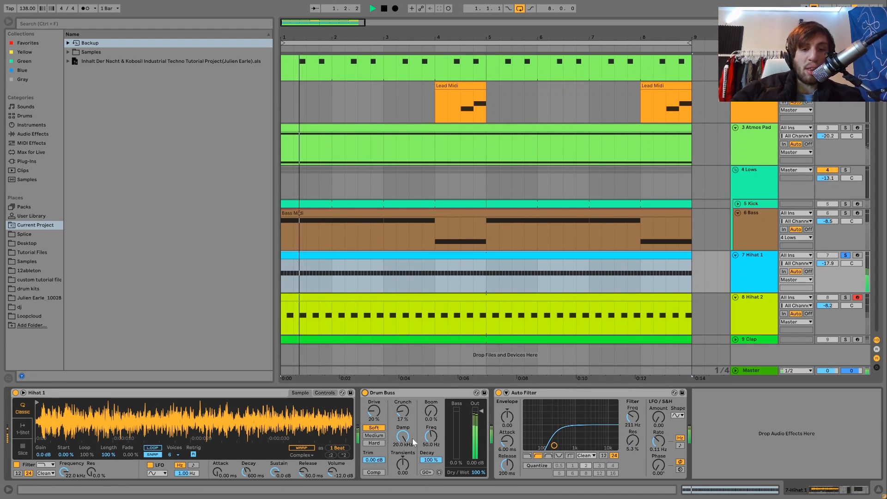
Step: Solo and unfold the Clap track, show its device chain and play it alone
left_click(752, 311)
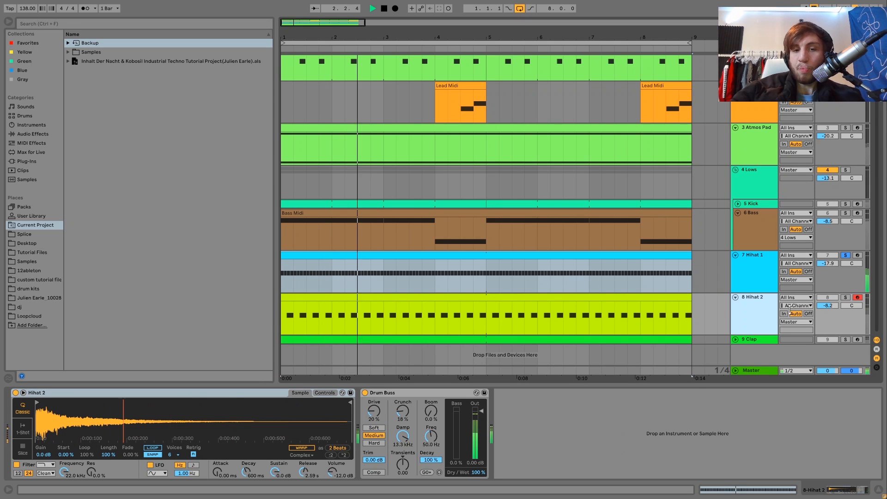
left_click(846, 339)
left_click(762, 340)
key("space")
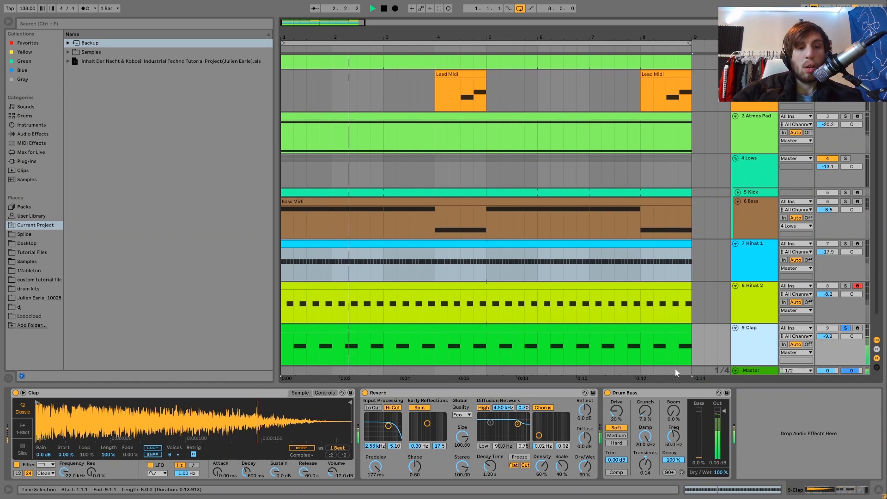
key("space")
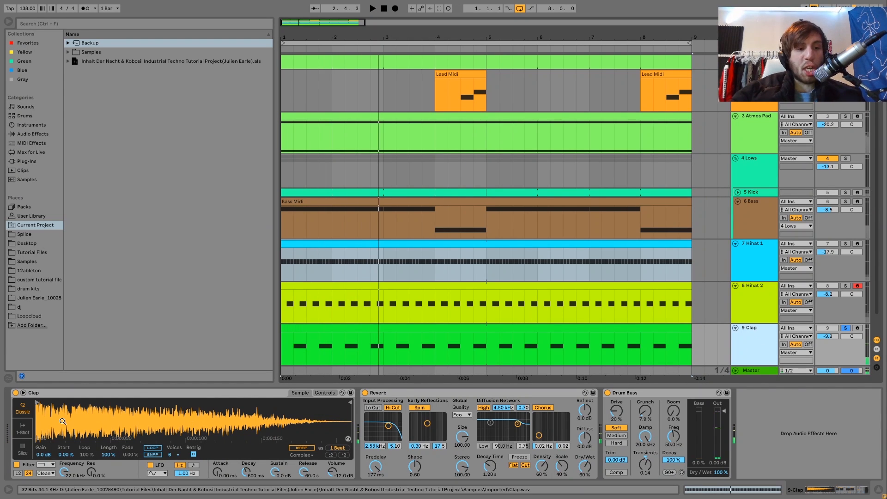
Step: Play the soloed Clap, unsolo it to hear it within the full mix, and stop playback
key("space")
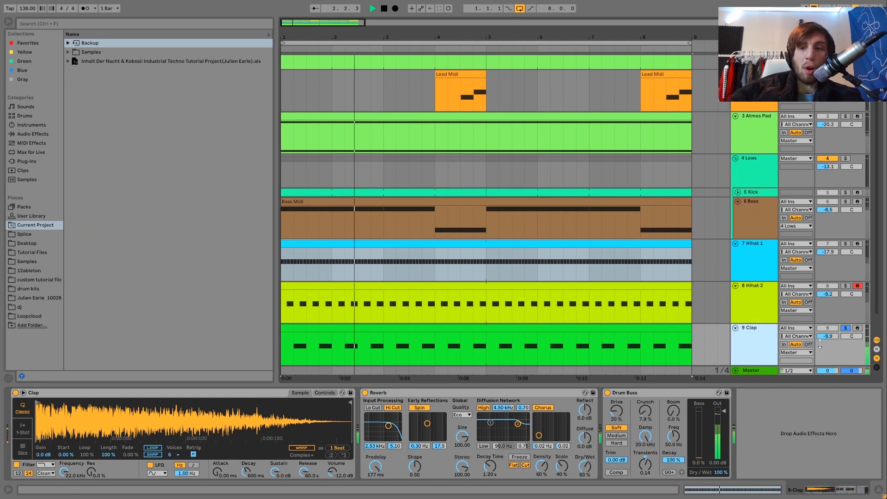
left_click(843, 329)
left_click(758, 335)
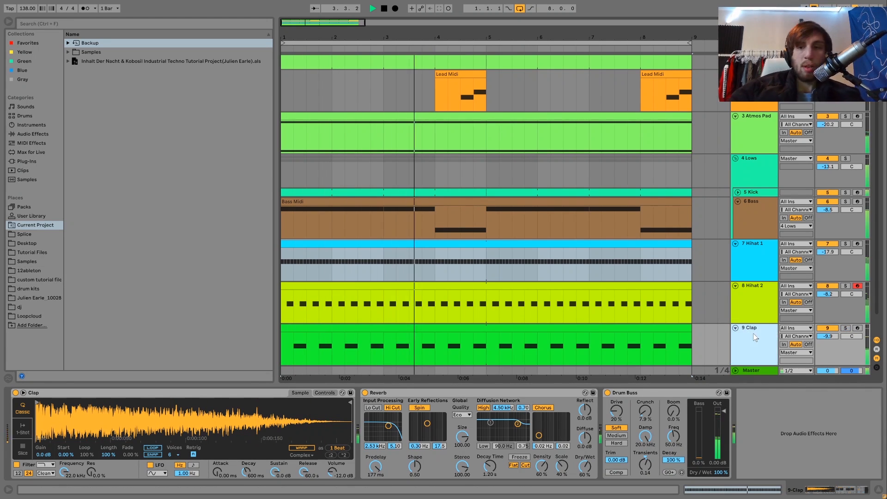
key("space")
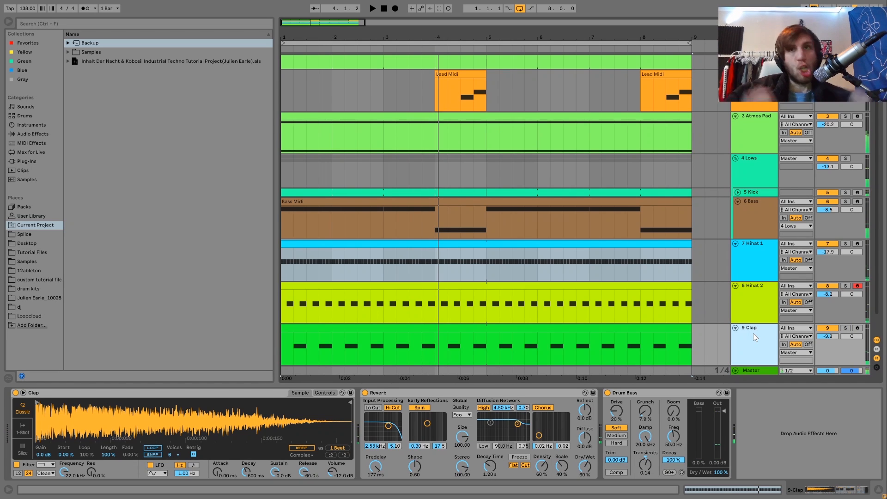
Step: Replay the loop and toggle the Clap's solo to compare it alone and in context with the other tracks
key("space")
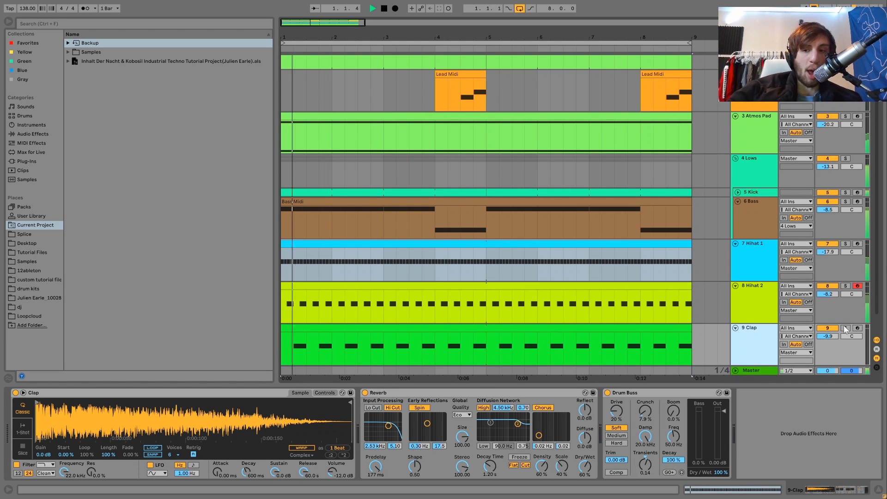
left_click(845, 328)
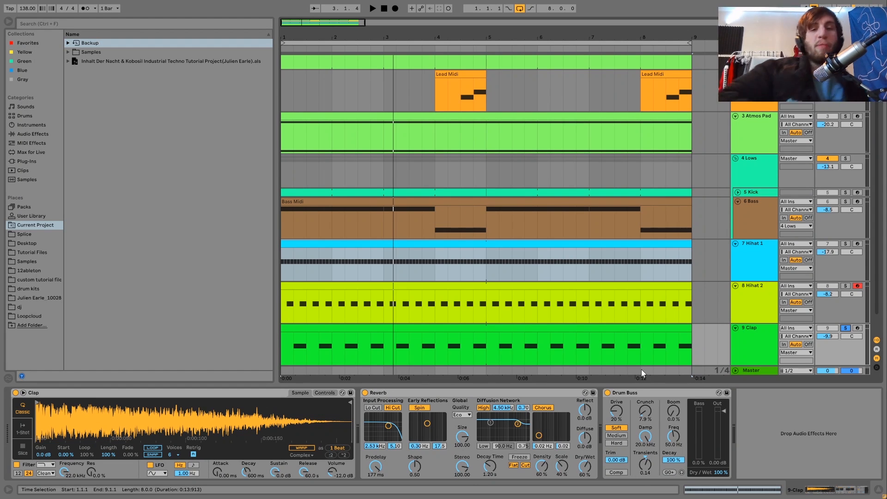
left_click(846, 328)
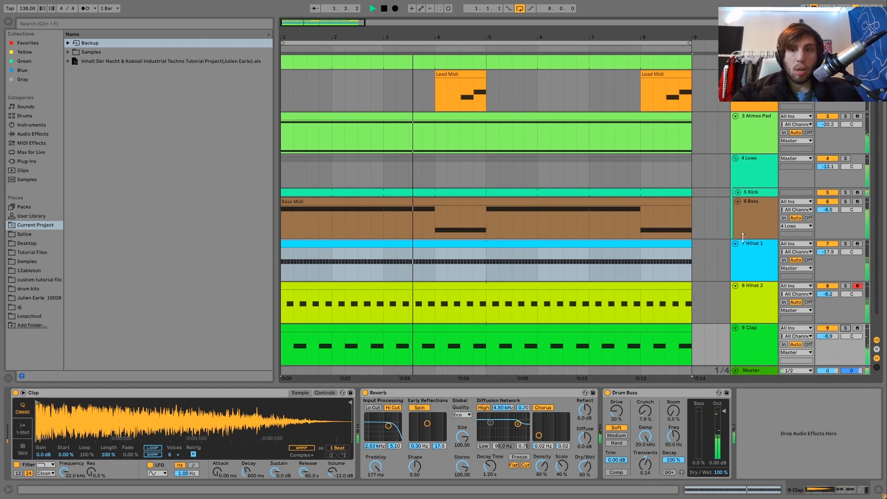
Step: Fold the Bass track and solo the Clap to listen to it alone, pointing out the Reverb's Predelay
left_click(737, 201)
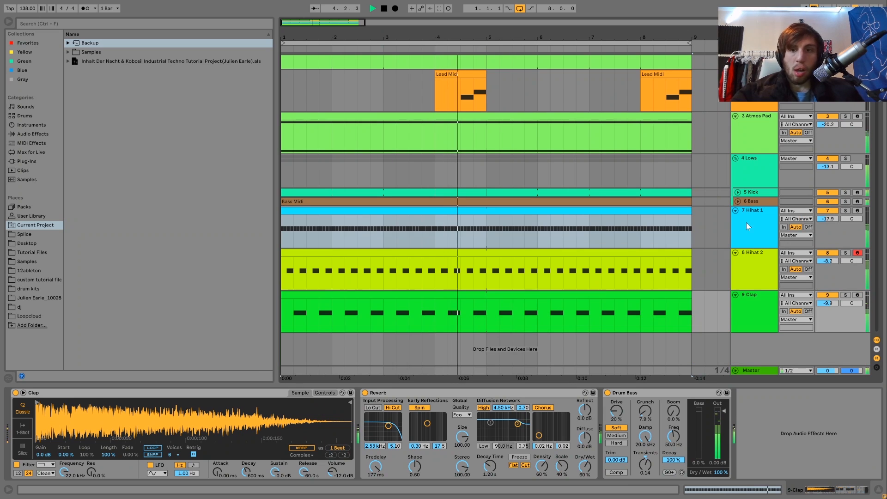
left_click(750, 314)
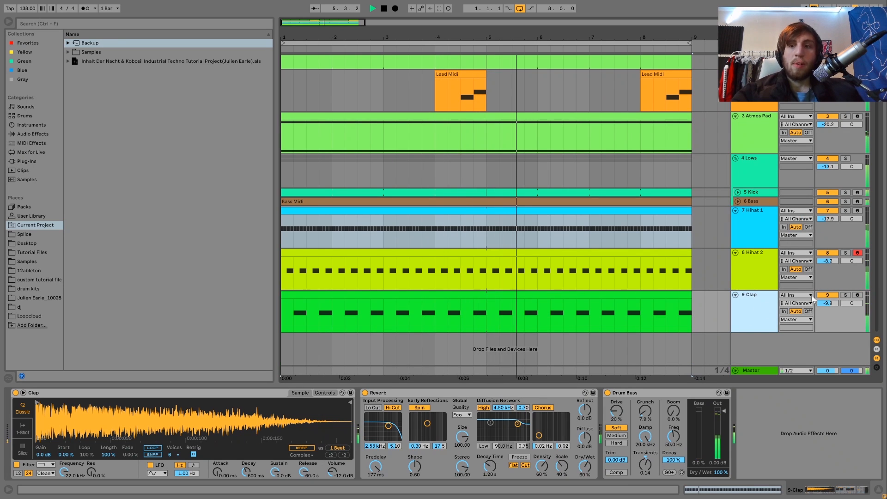
left_click(846, 295)
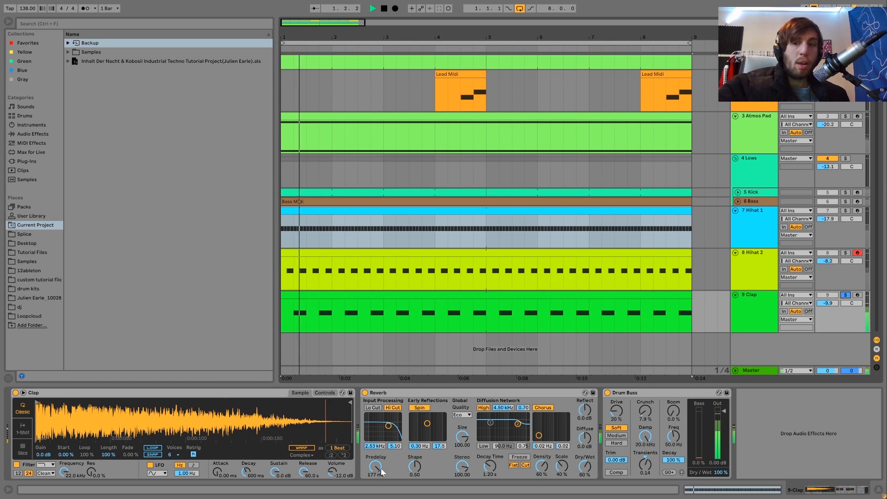
key("space")
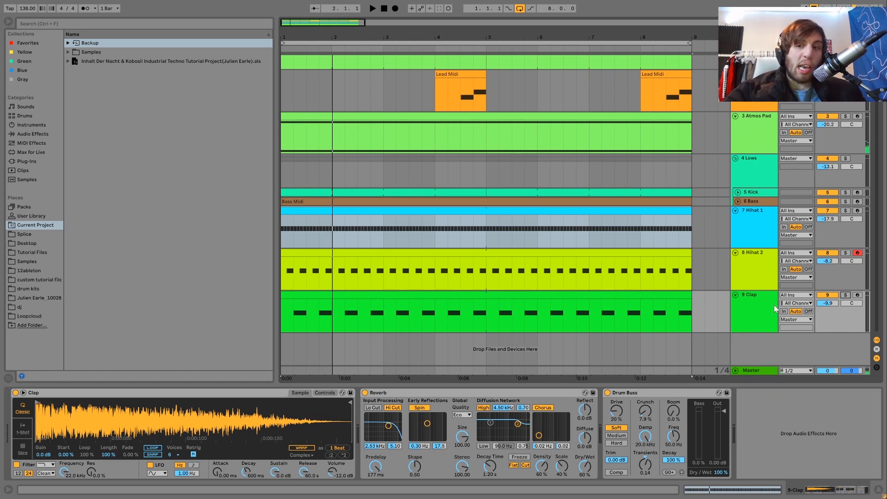
Step: Unsolo the Clap and briefly play the full mix with the Clap track selected
left_click(841, 295)
left_click(765, 312)
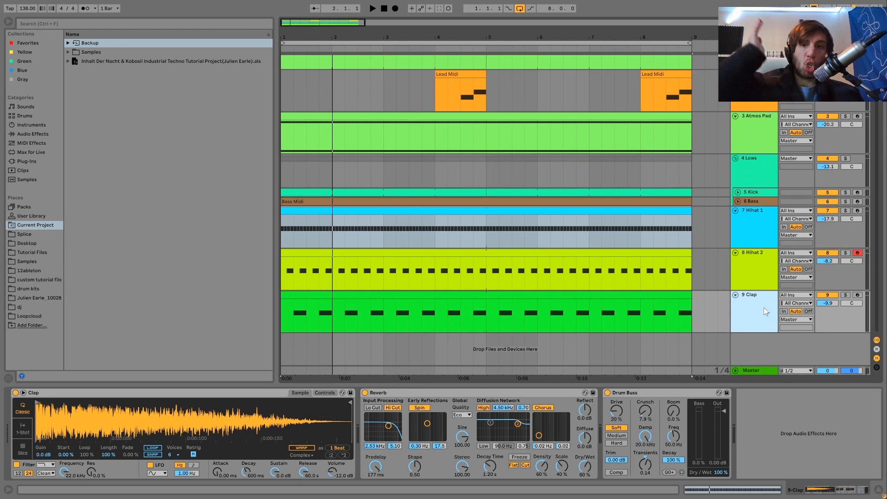
key("space")
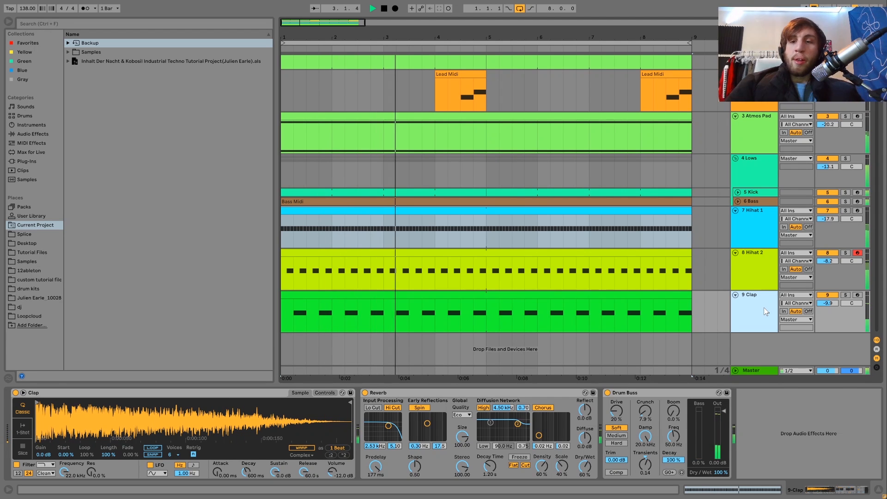
key("space")
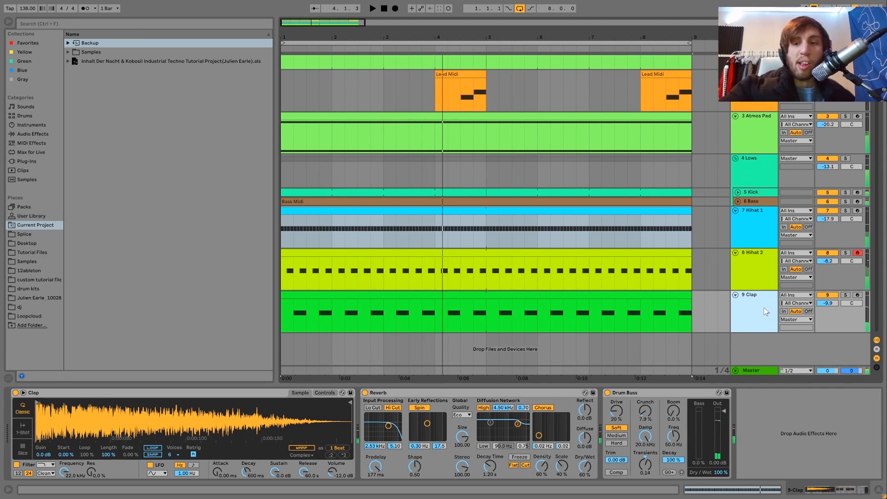
Step: Audition the Clap with its solo engaged again and select its MIDI clip in the arrangement
scroll(765, 312, "up", 1)
left_click(845, 322)
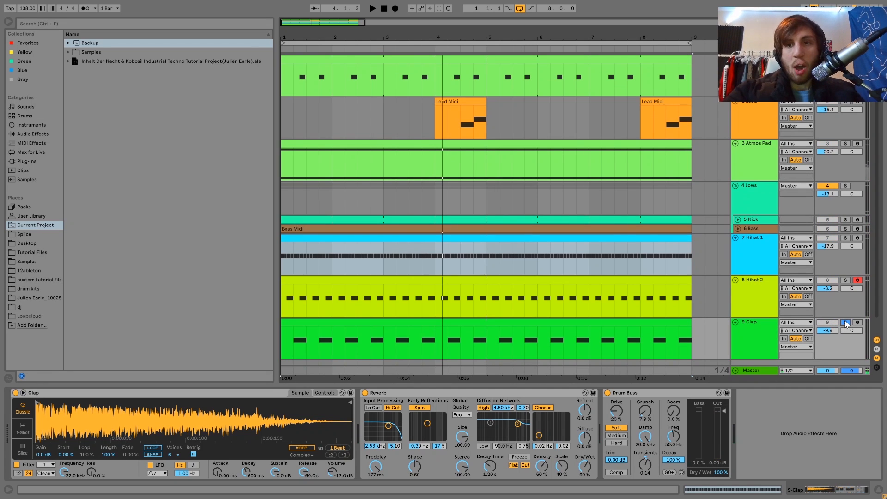
key("space")
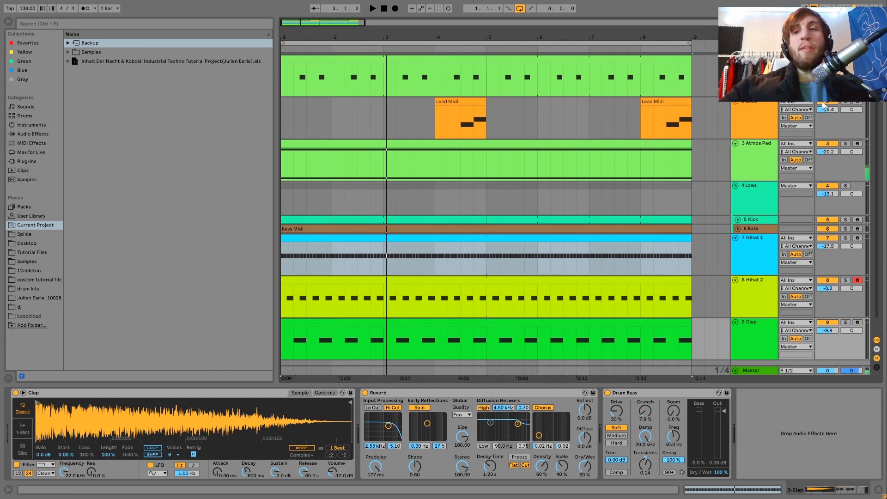
left_click(749, 347)
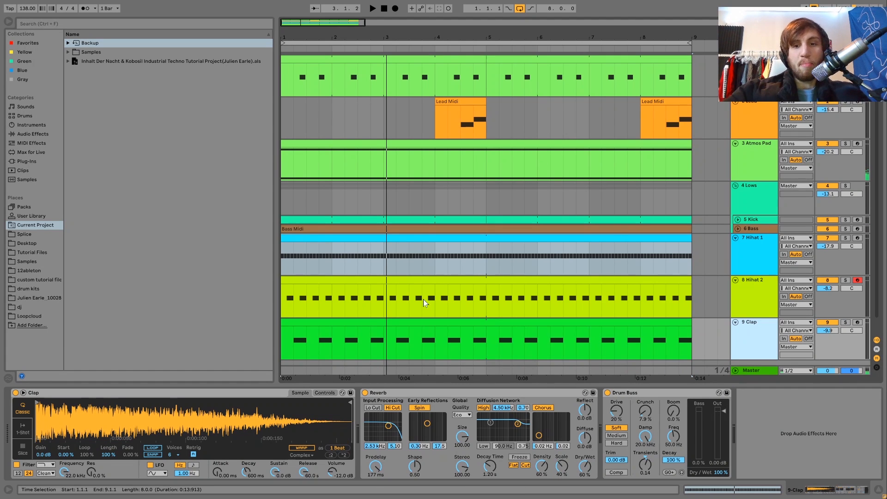
left_click(347, 323)
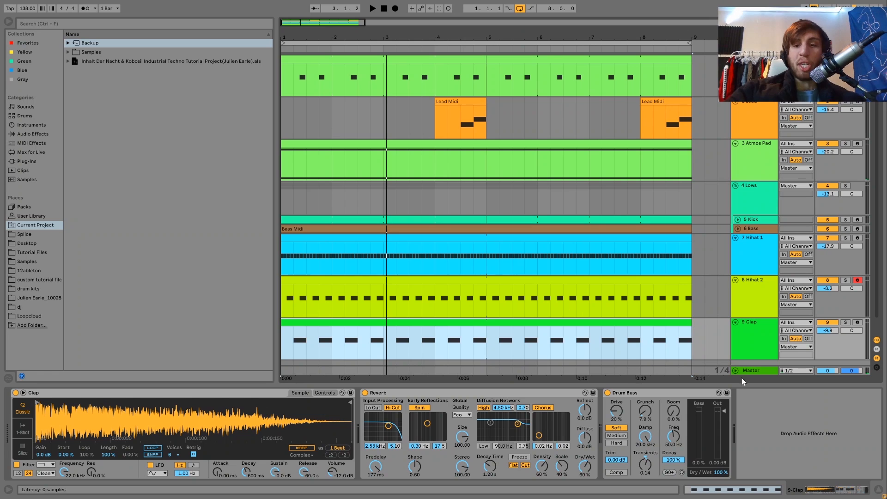
Step: Solo the Clap and compare its sound with Drum Buss bypassed and active
left_click(845, 323)
key("space")
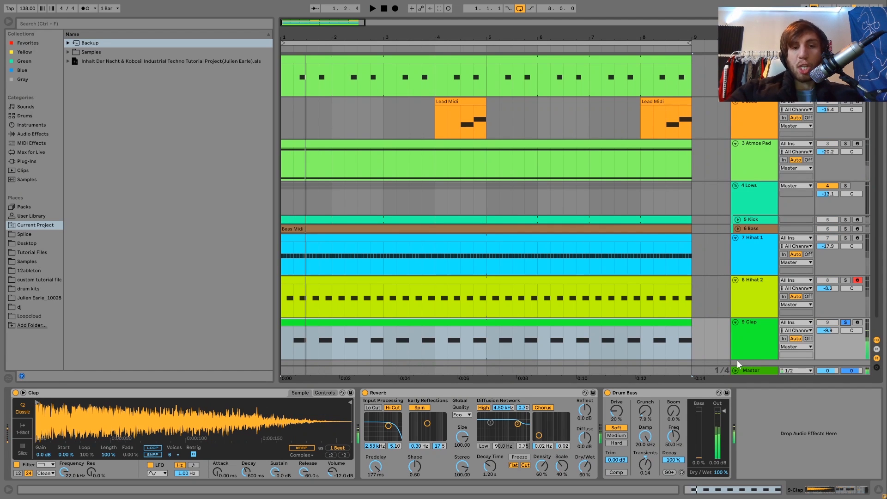
left_click(607, 392)
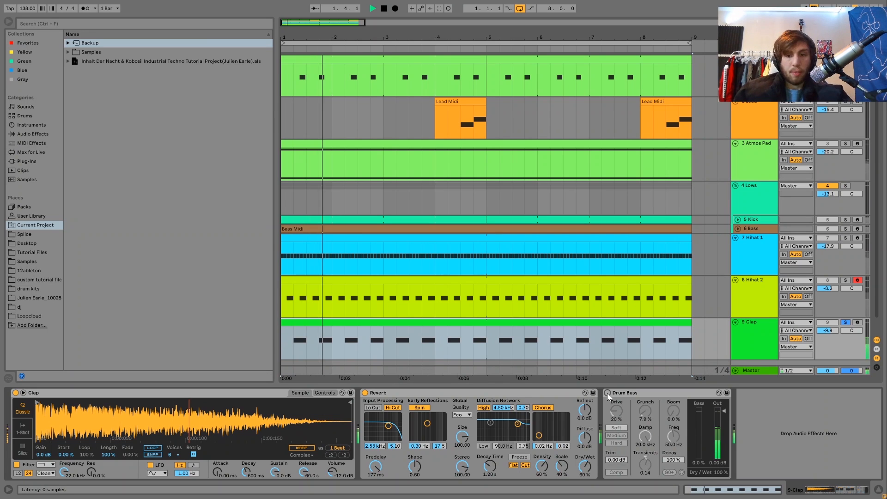
left_click(608, 393)
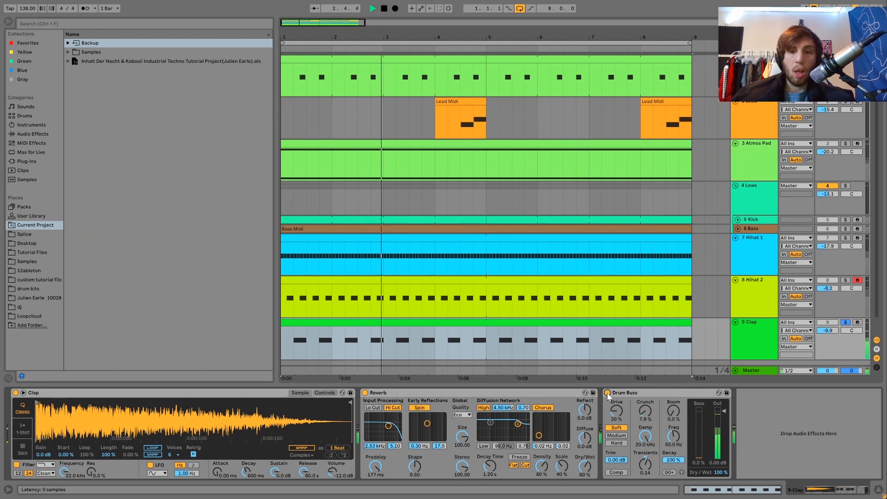
Step: Unsolo the Clap and replay all tracks together to hear the Drum Buss-processed clap in context
left_click(845, 322)
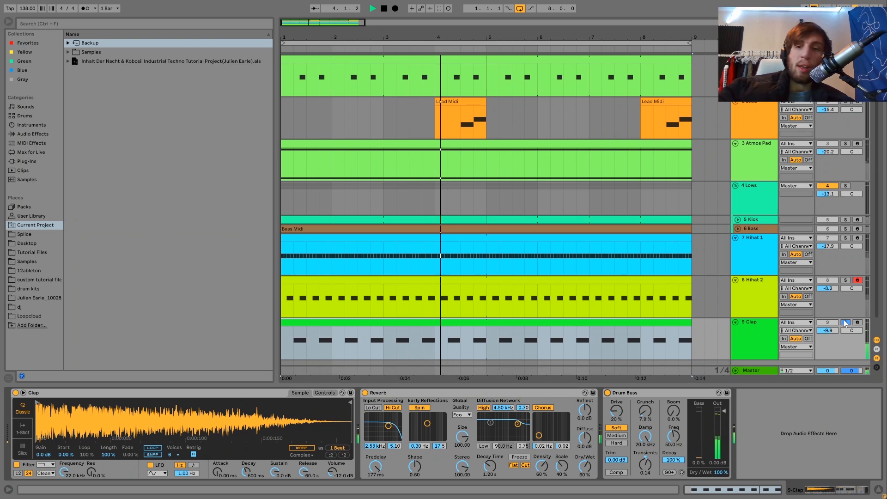
left_click(773, 335)
key("space")
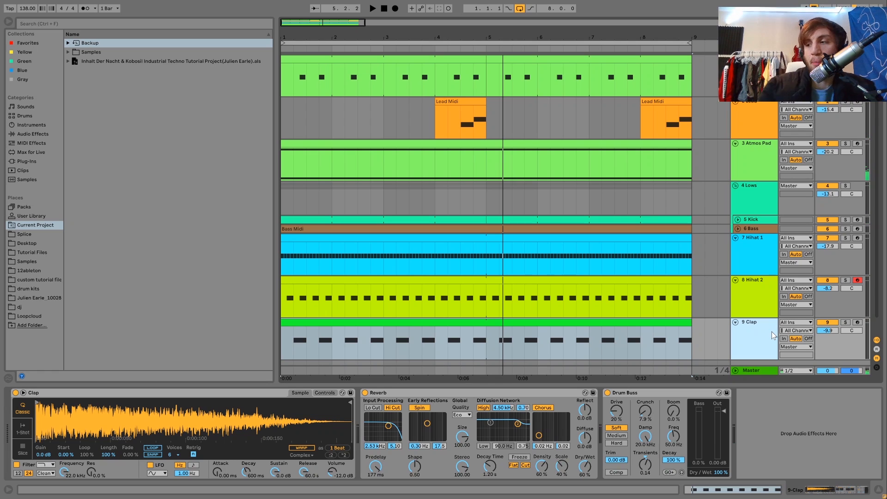
key("space")
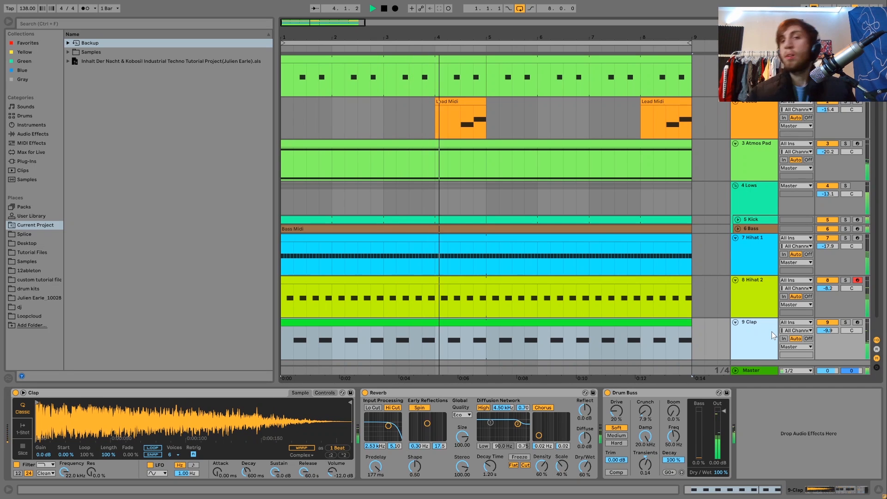
key("space")
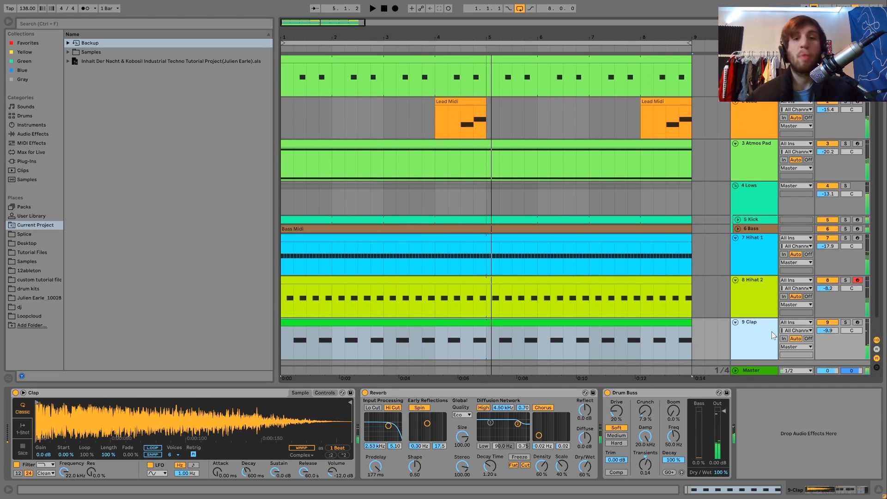